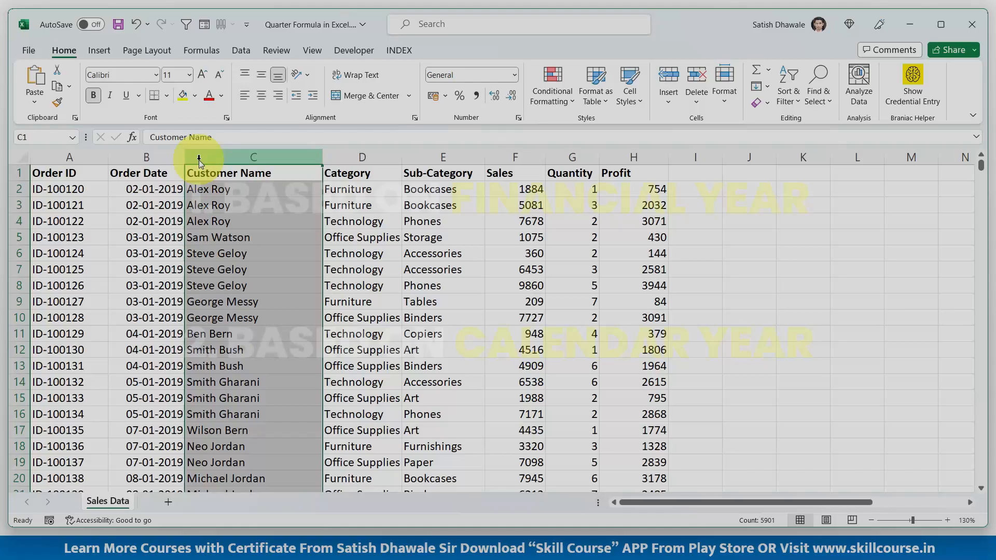
Insert two blank columns between the Order Date and Customer Name columns
{"action": "right_click", "coordinate": [199, 159]}
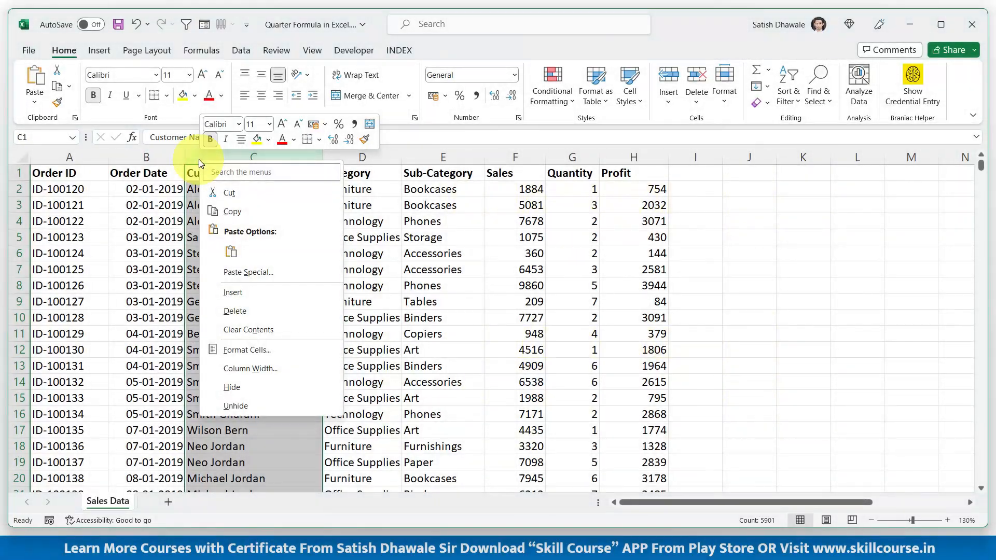
{"action": "left_click", "coordinate": [233, 293]}
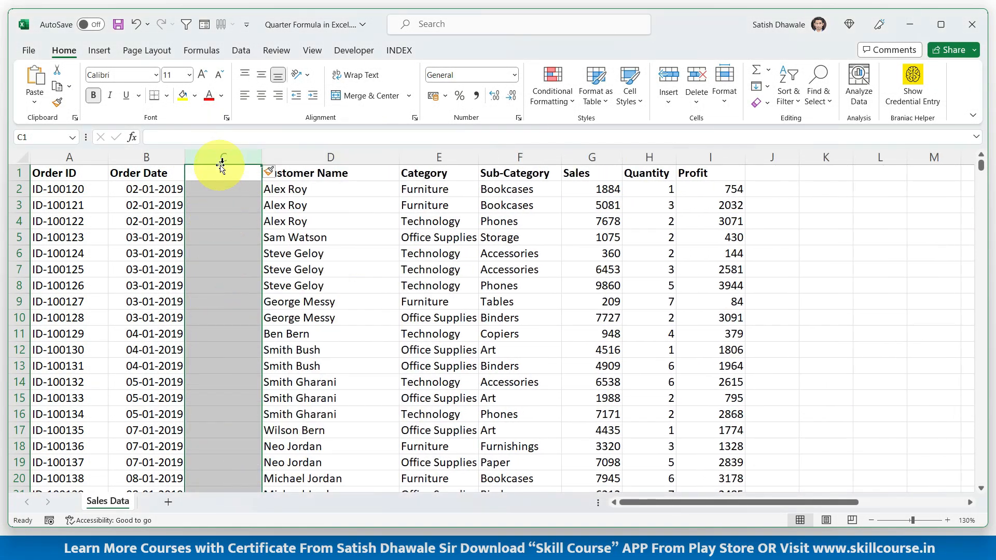
{"action": "right_click", "coordinate": [222, 155]}
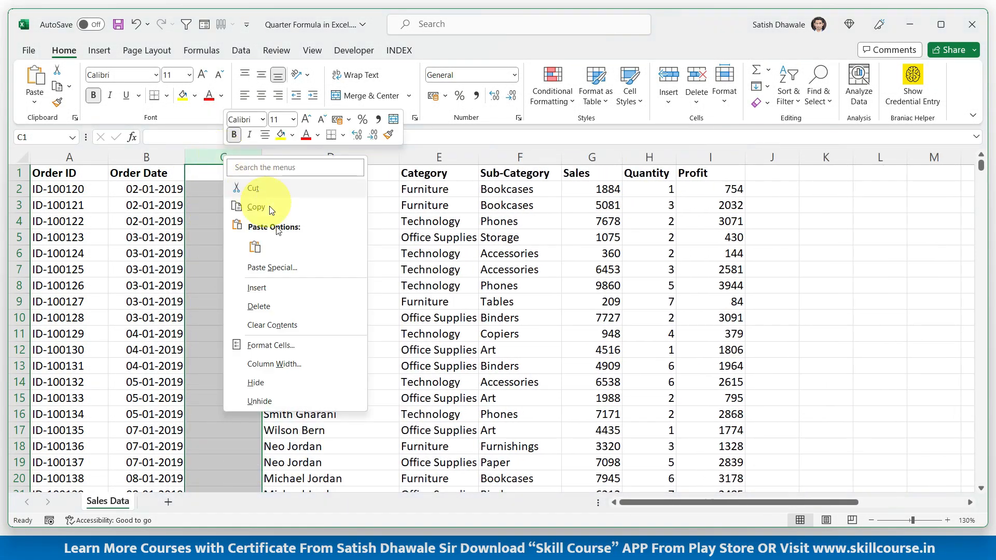
{"action": "left_click", "coordinate": [269, 294]}
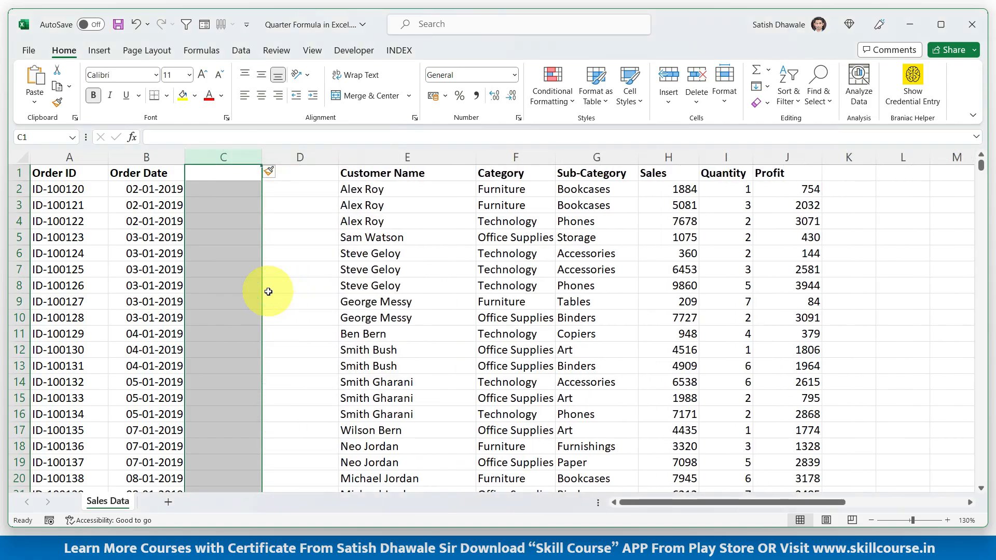
{"action": "left_click", "coordinate": [235, 167]}
{"action": "left_click", "coordinate": [295, 173]}
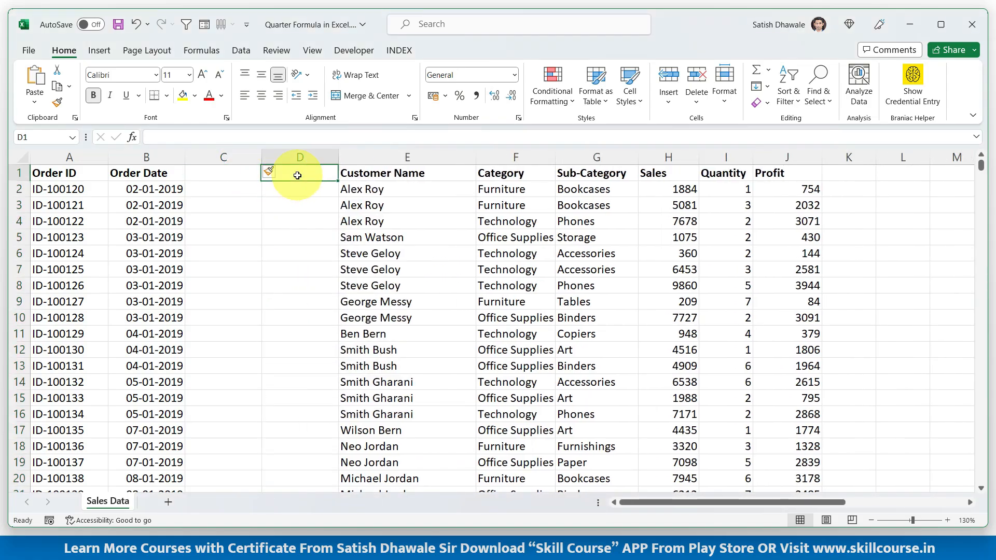
{"action": "left_click", "coordinate": [207, 174]}
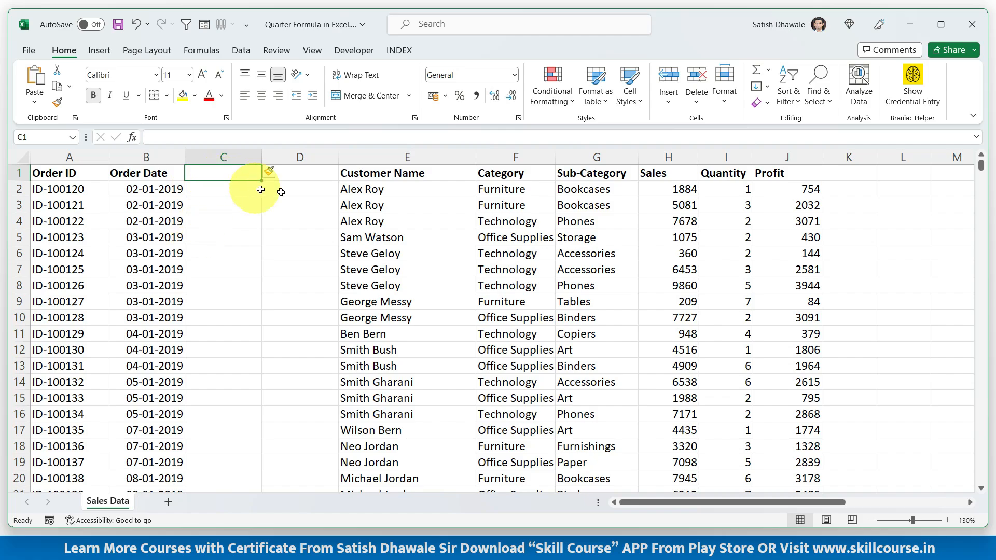
{"action": "left_click", "coordinate": [300, 173]}
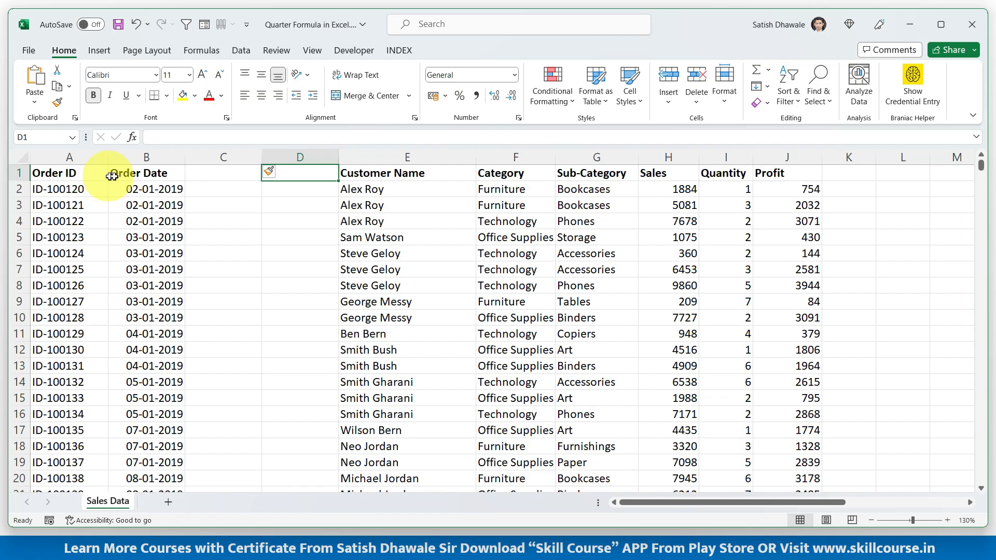
Examine the Order Date column from its first entries down to the last data row and return to the header
{"action": "left_click_drag", "start_coordinate": [143, 188], "coordinate": [148, 270]}
{"action": "left_click_drag", "start_coordinate": [212, 188], "coordinate": [213, 280]}
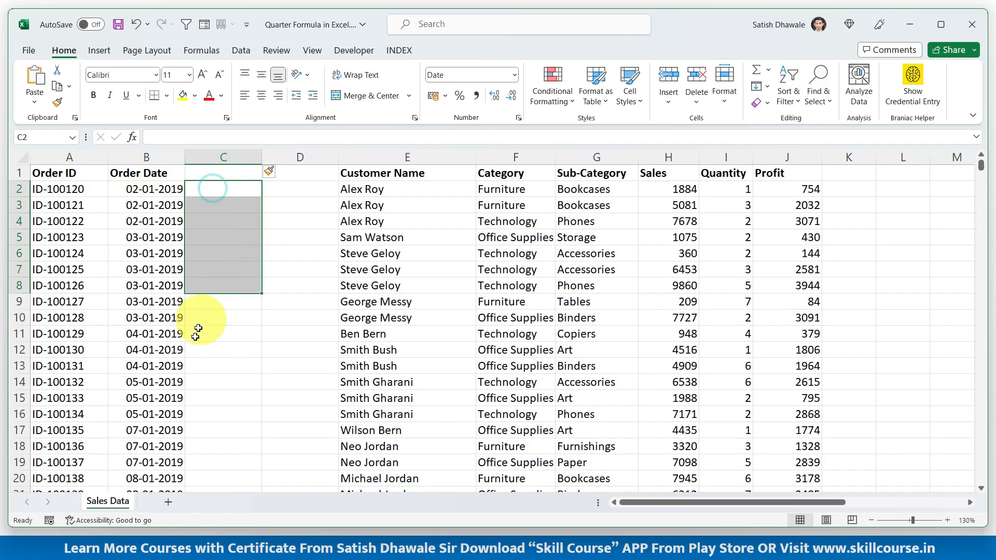
{"action": "scroll", "coordinate": [189, 410], "scroll_direction": "down", "scroll_amount": 17}
{"action": "scroll", "coordinate": [160, 390], "scroll_direction": "down", "scroll_amount": 6}
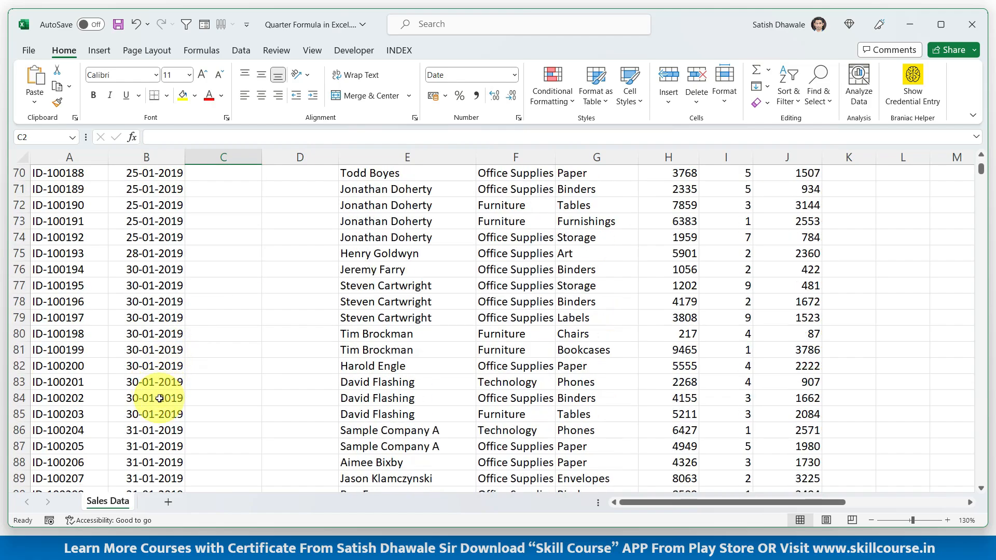
{"action": "scroll", "coordinate": [156, 457], "scroll_direction": "up", "scroll_amount": 20}
{"action": "scroll", "coordinate": [136, 275], "scroll_direction": "up", "scroll_amount": 3}
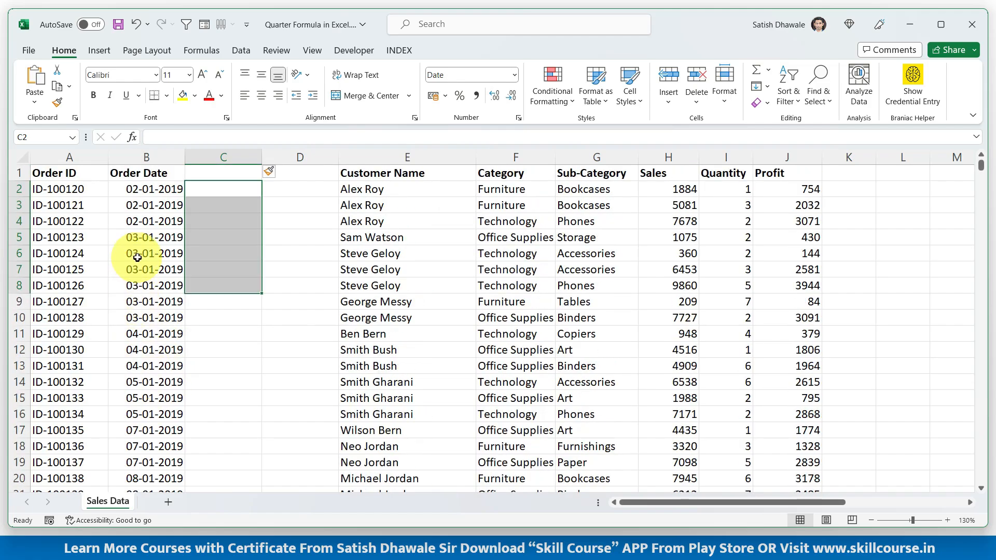
{"action": "left_click", "coordinate": [138, 253]}
{"action": "key", "text": "ctrl+Down"}
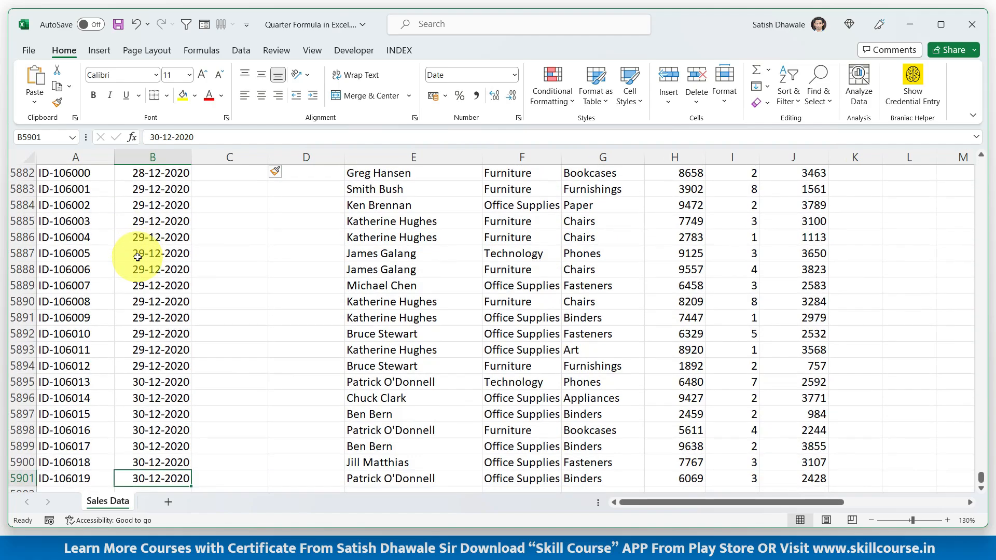
{"action": "key", "text": "ctrl+Up"}
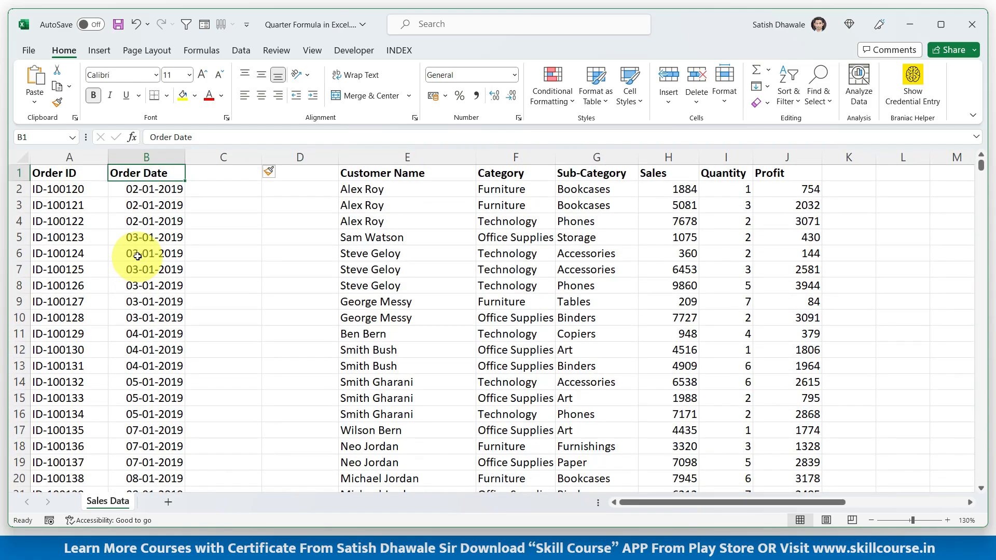
Enter the header "Calendar Period Quarter" in C1 and fit column C's width to it
{"action": "scroll", "coordinate": [153, 175], "scroll_direction": "up", "scroll_amount": 4, "text": "ctrl"}
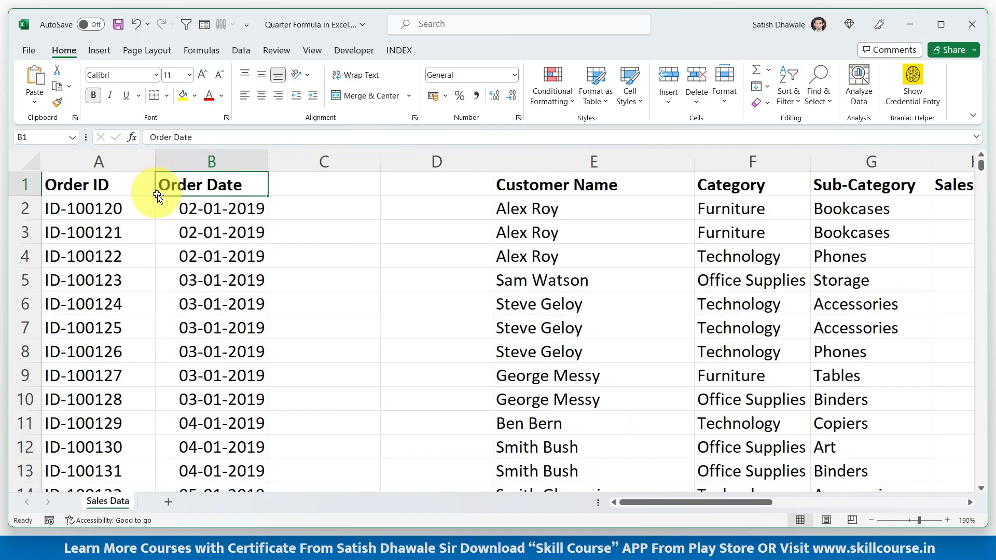
{"action": "left_click", "coordinate": [301, 188]}
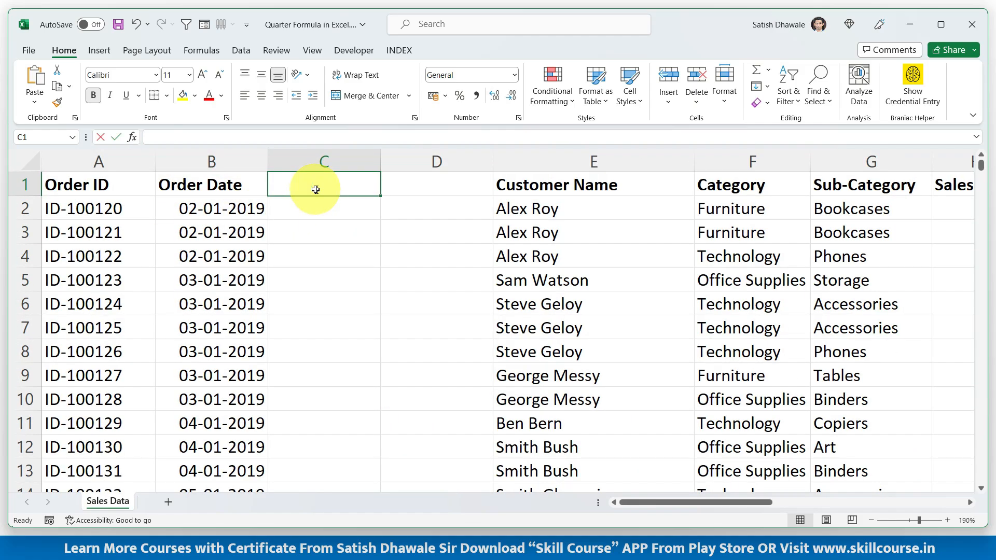
{"action": "type", "text": "Calen"}
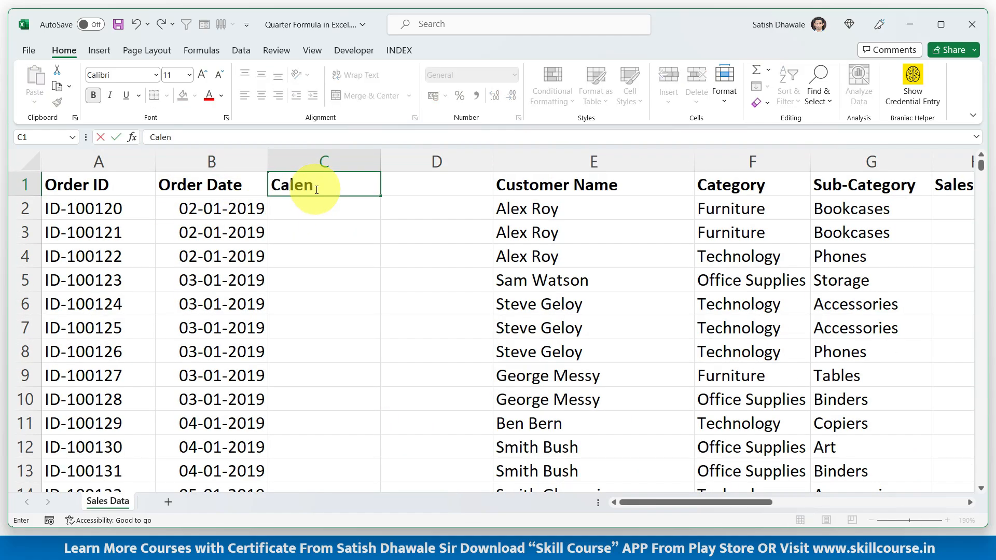
{"action": "type", "text": "dar Period Quarter"}
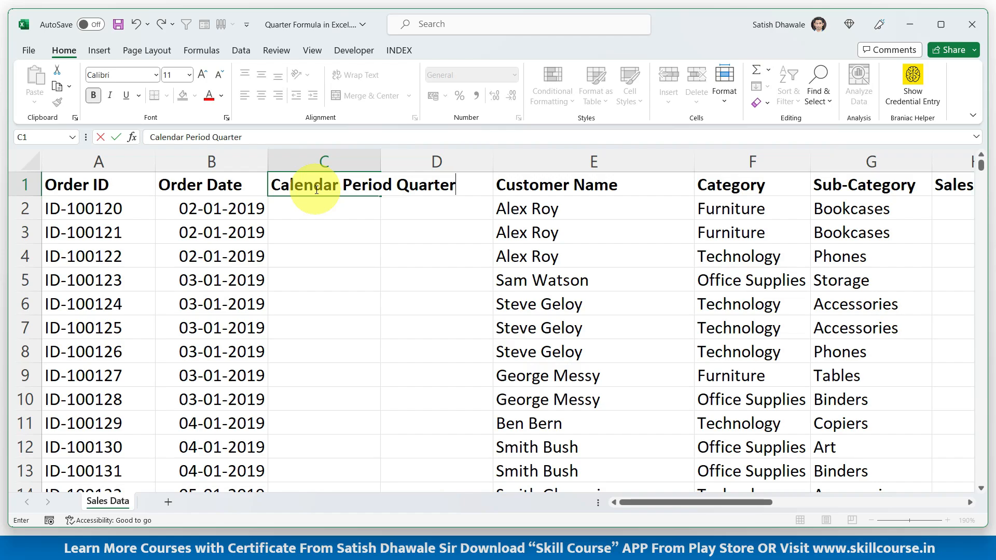
{"action": "key", "text": "Return"}
{"action": "double_click", "coordinate": [380, 162]}
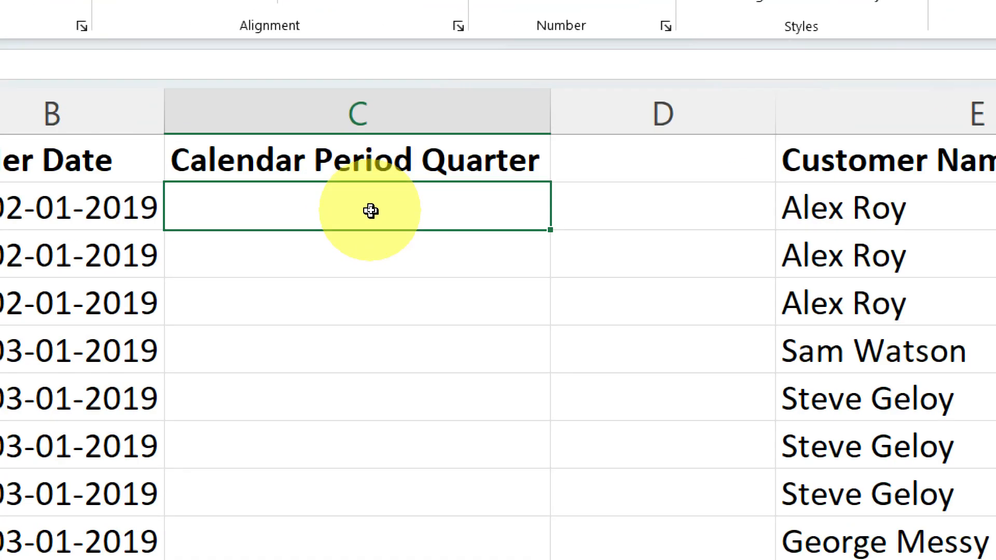
Enter =MONTH(B2) in C2 to extract the order month and set the cell's number format to General
{"action": "type", "text": "=mon"}
{"action": "key", "text": "Tab"}
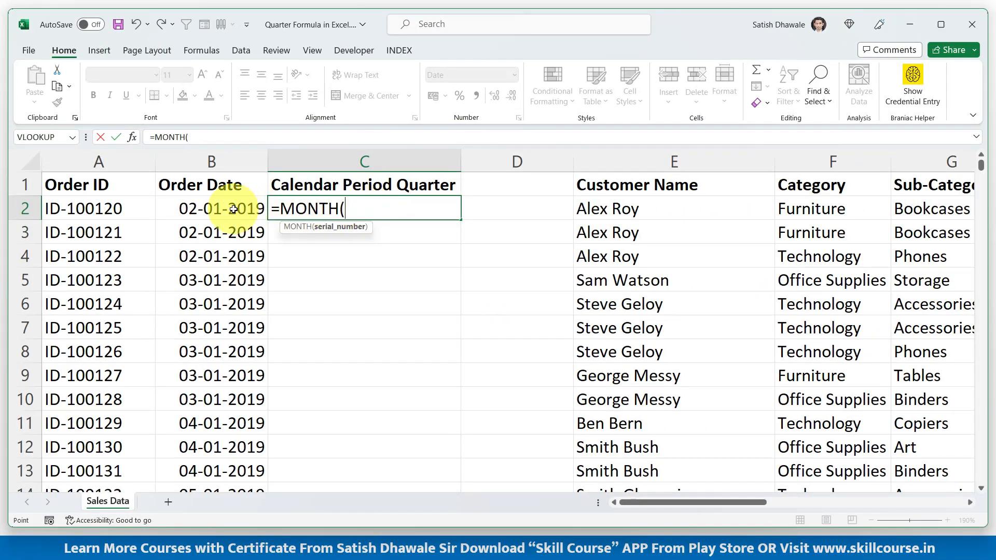
{"action": "left_click", "coordinate": [234, 209]}
{"action": "type", "text": ")"}
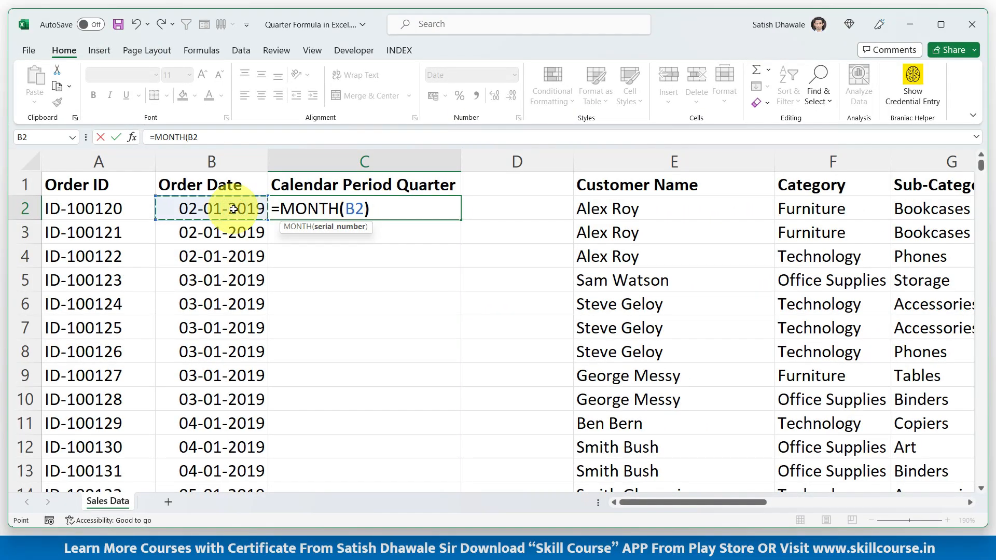
{"action": "key", "text": "Return"}
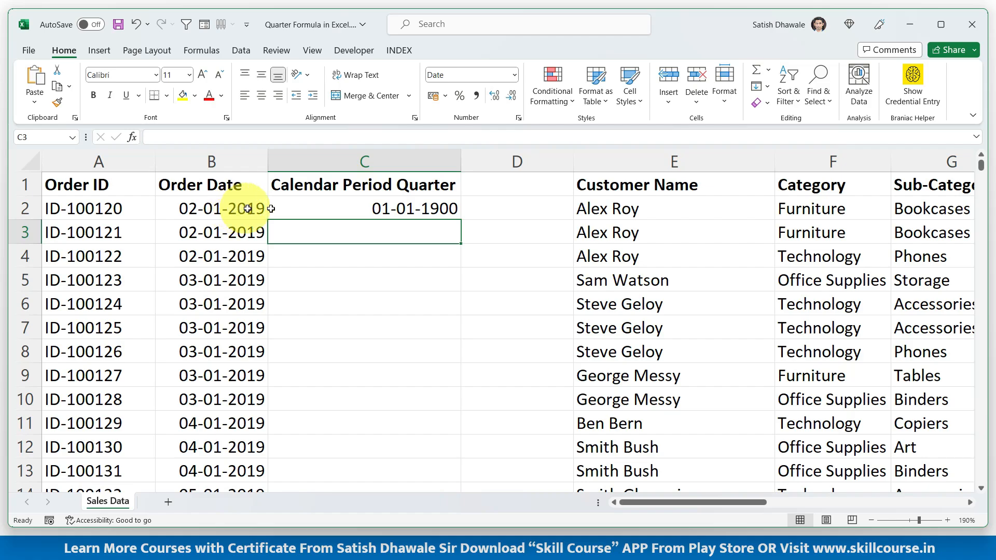
{"action": "left_click", "coordinate": [334, 208]}
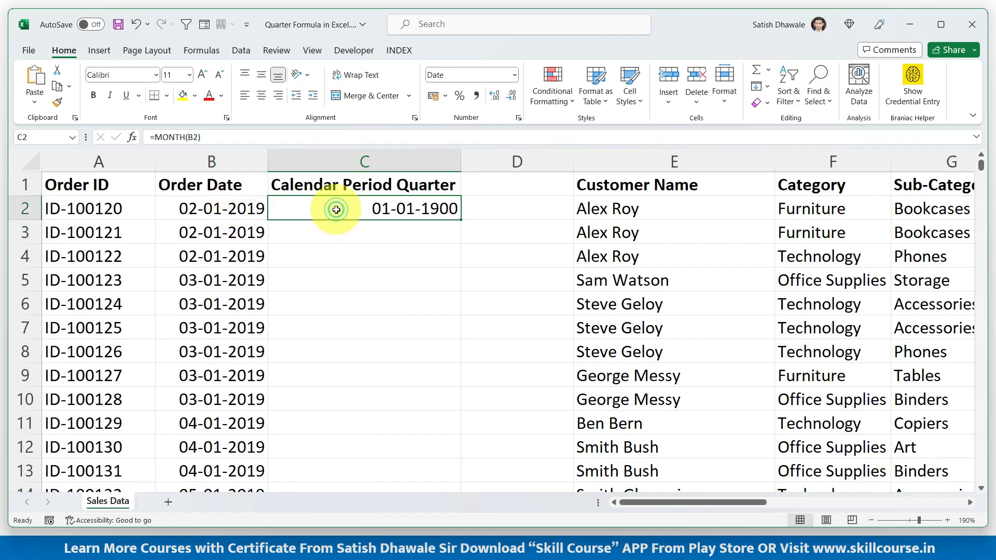
{"action": "left_click", "coordinate": [514, 75]}
{"action": "left_click", "coordinate": [514, 102]}
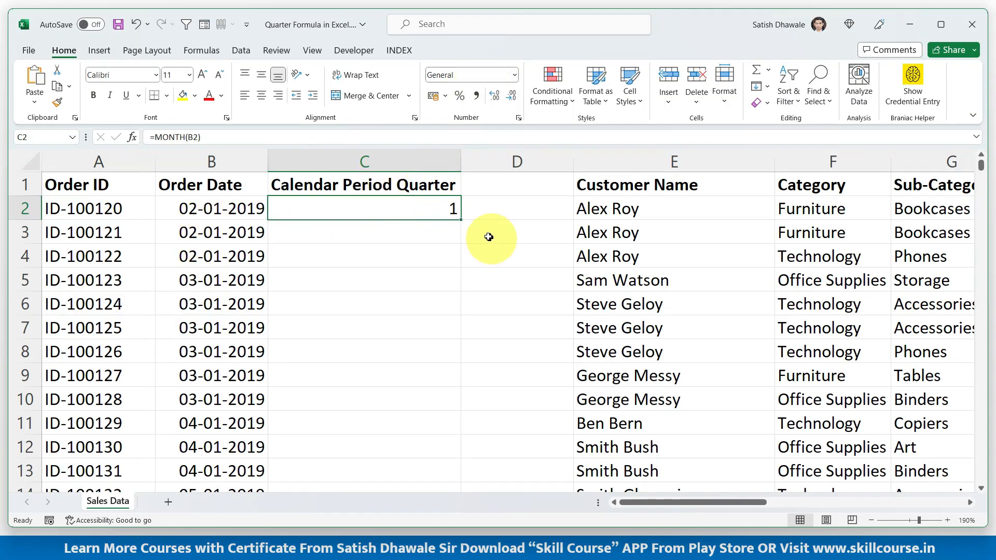
Try filling the month formula from C2 down to C10, undo the fill, and review the formula in C2
{"action": "left_click_drag", "start_coordinate": [460, 219], "coordinate": [457, 400]}
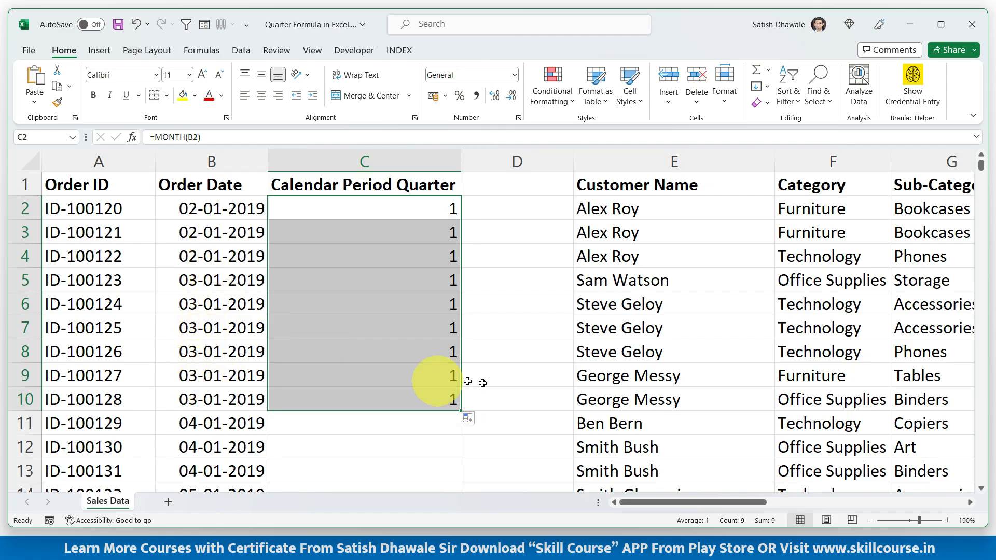
{"action": "key", "text": "ctrl+z"}
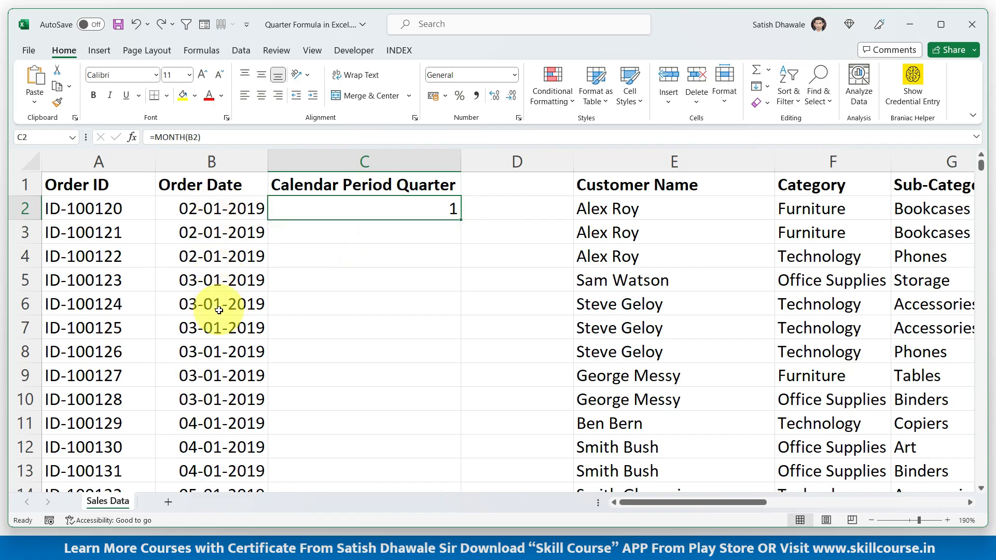
{"action": "double_click", "coordinate": [367, 207]}
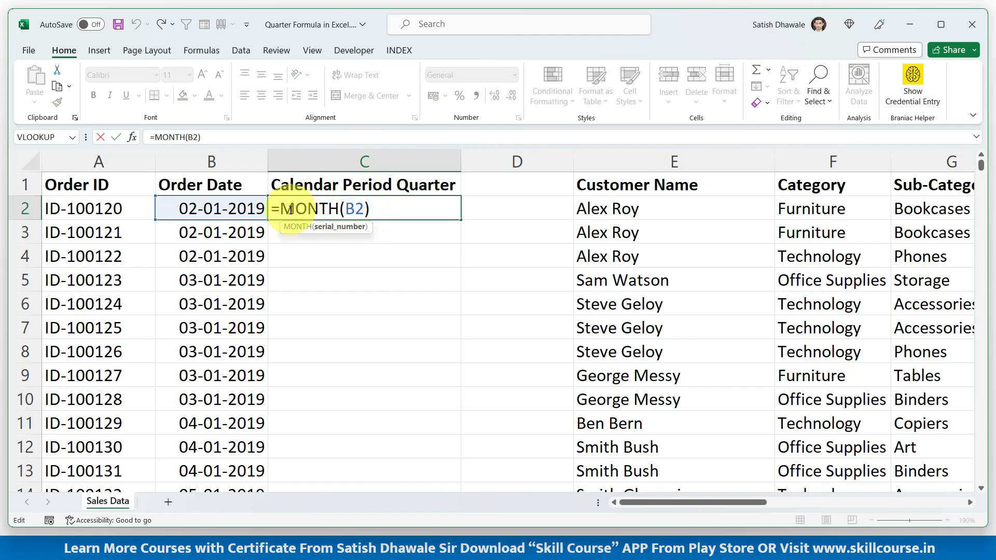
{"action": "key", "text": "ctrl+Return"}
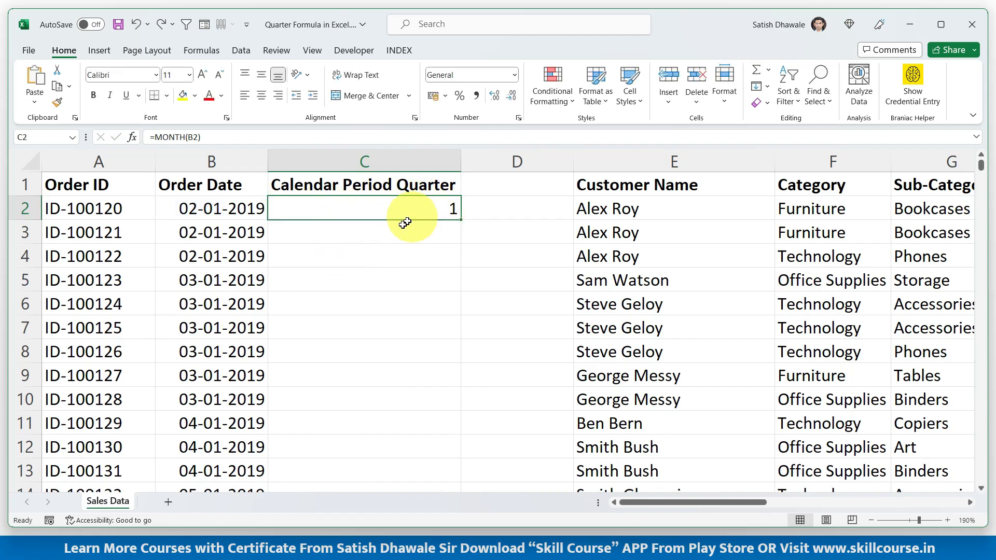
Enter the sample formula =CEILING(5,4) in C4 and set the cell's number format to General
{"action": "left_click", "coordinate": [368, 252]}
{"action": "type", "text": "=cei"}
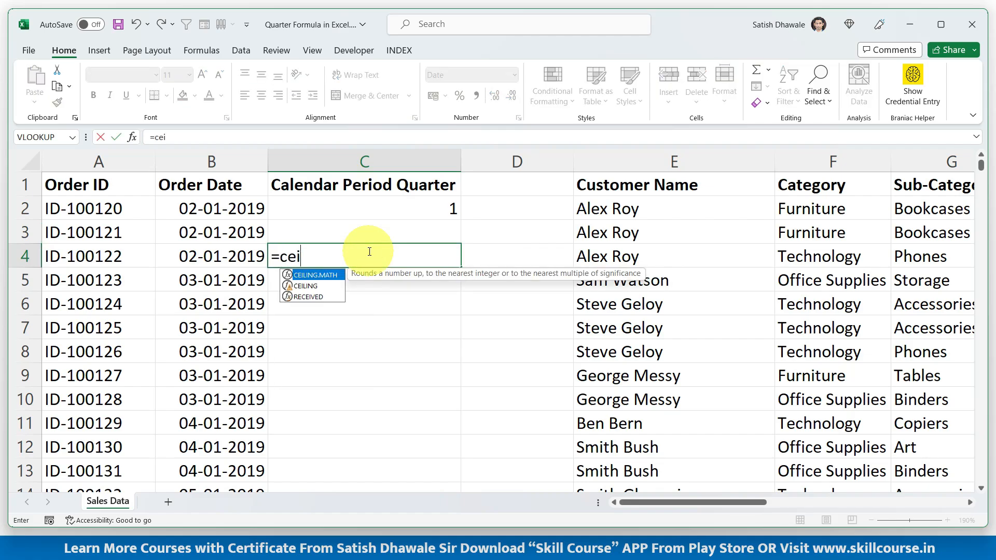
{"action": "key", "text": "Down"}
{"action": "key", "text": "Tab"}
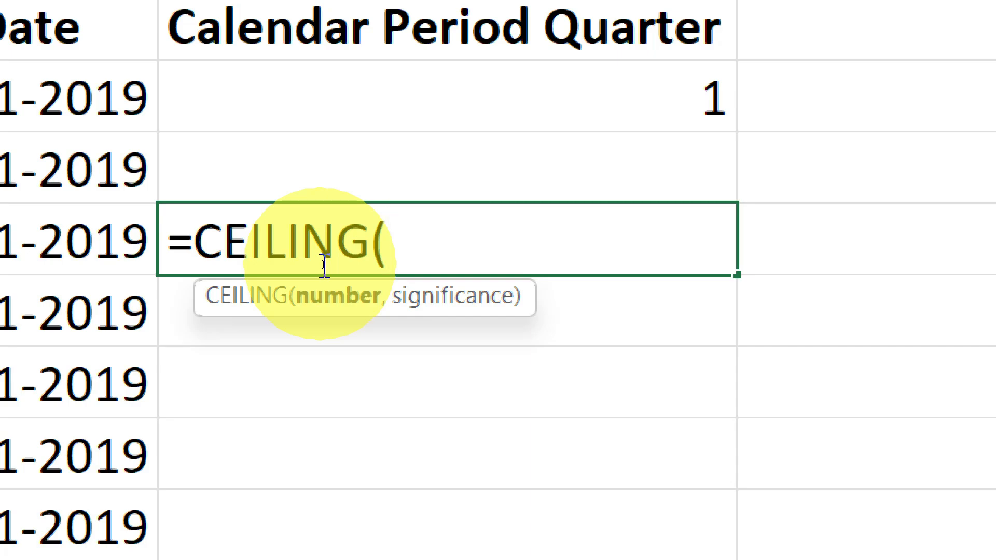
{"action": "type", "text": "5,"}
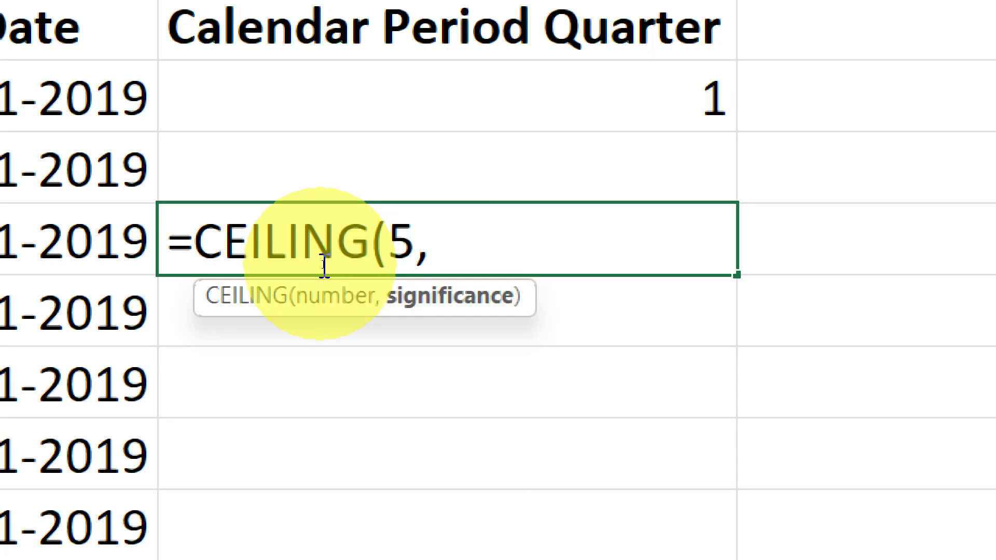
{"action": "type", "text": "4)"}
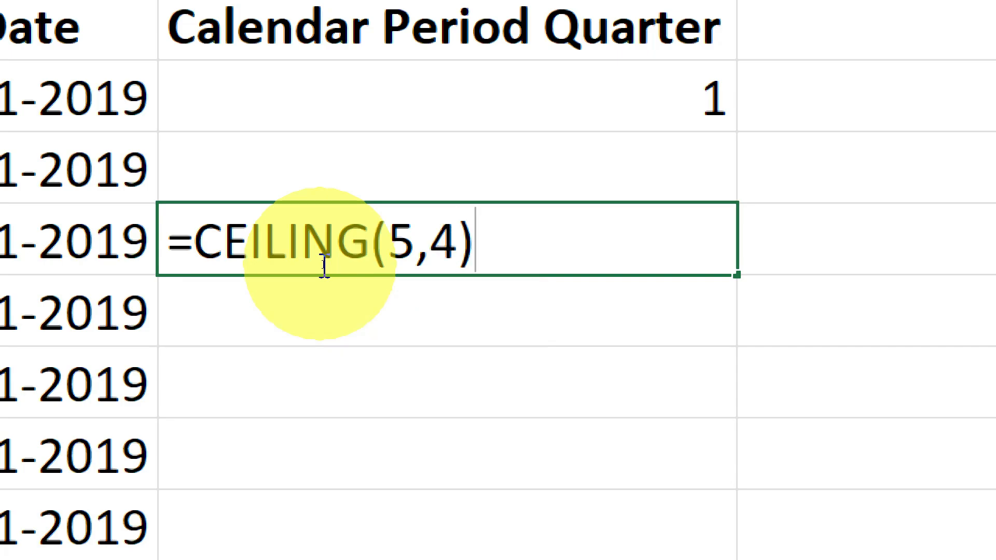
{"action": "key", "text": "Return"}
{"action": "left_click", "coordinate": [323, 265]}
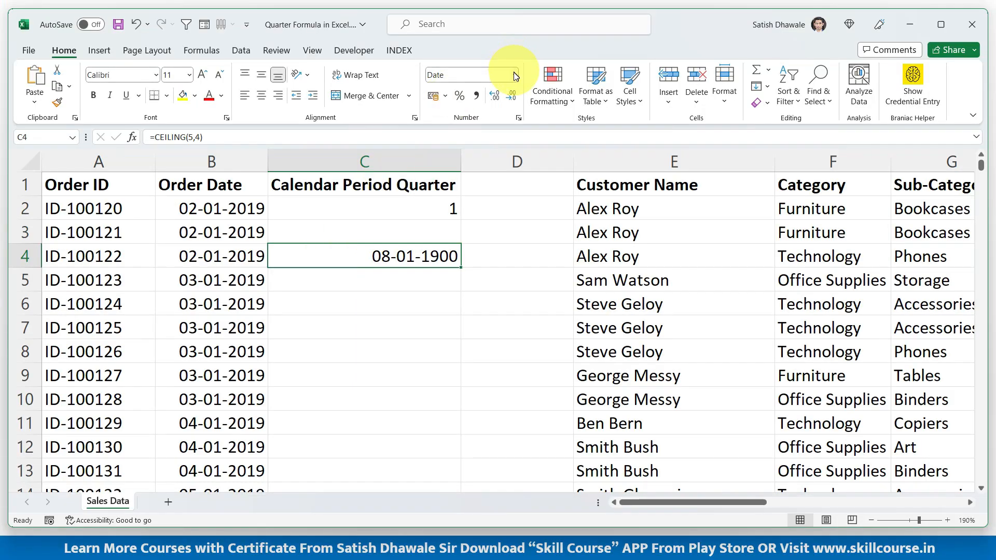
{"action": "left_click", "coordinate": [512, 74]}
{"action": "left_click", "coordinate": [501, 98]}
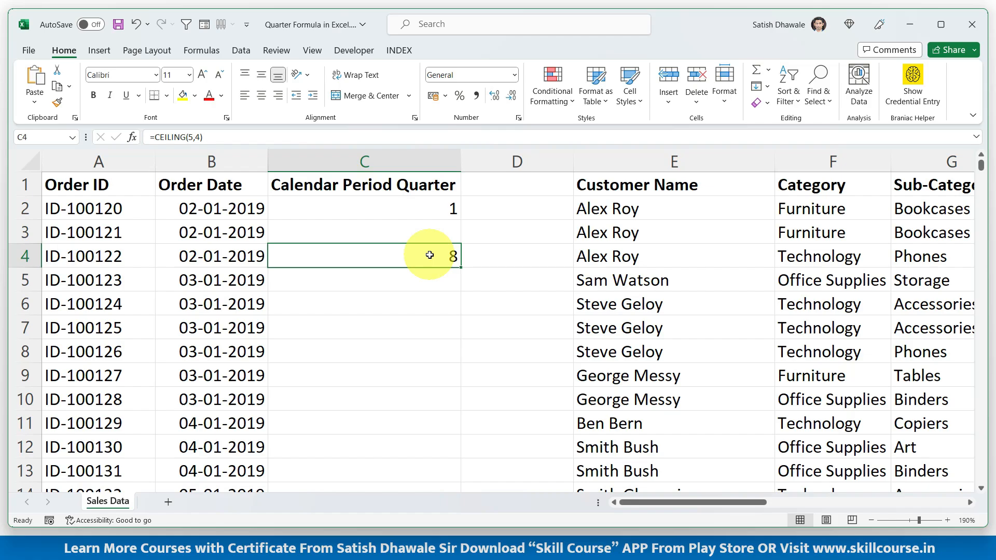
Examine both CEILING arguments in C4's sample formula and change its number to 7, making it =CEILING(7,4)
{"action": "double_click", "coordinate": [430, 254]}
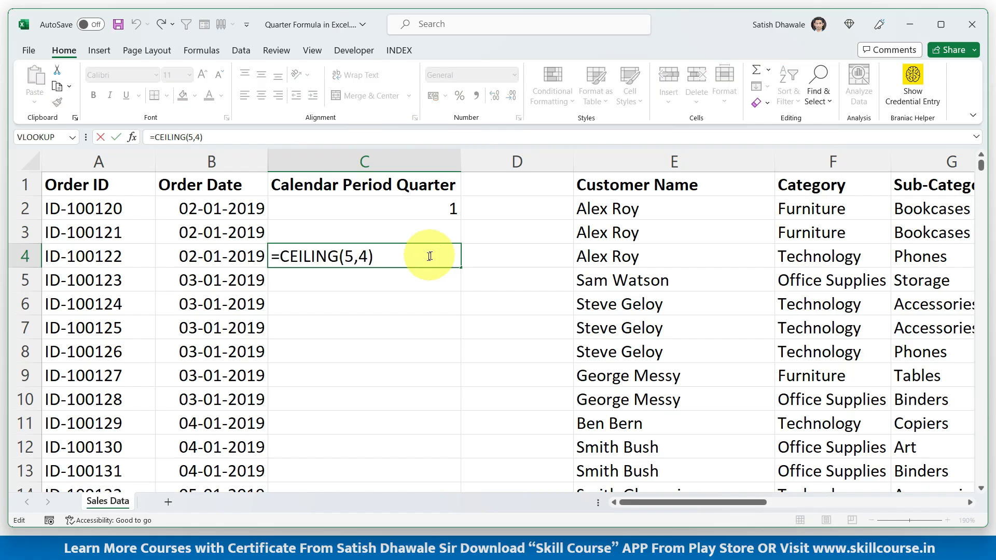
{"action": "left_click", "coordinate": [366, 257]}
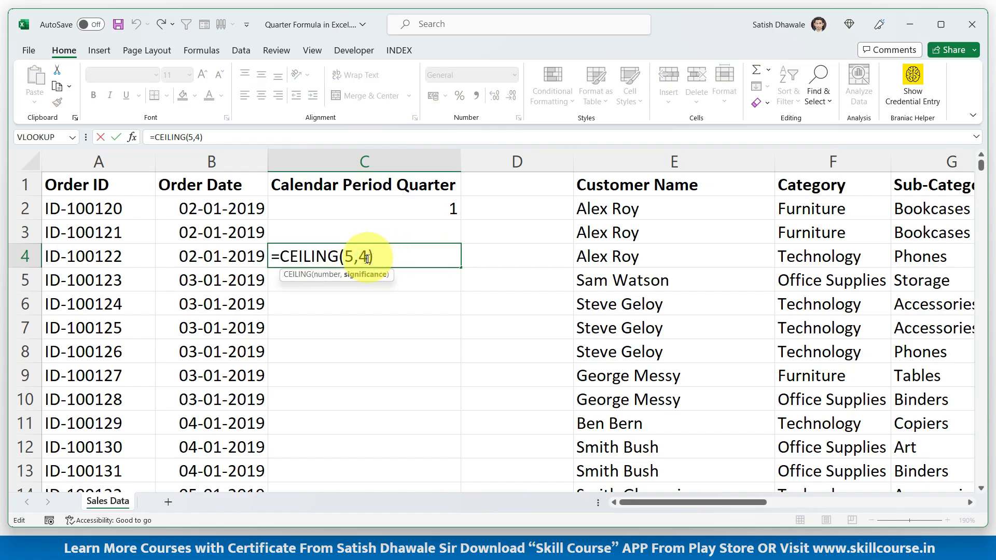
{"action": "left_click_drag", "start_coordinate": [368, 258], "coordinate": [359, 259]}
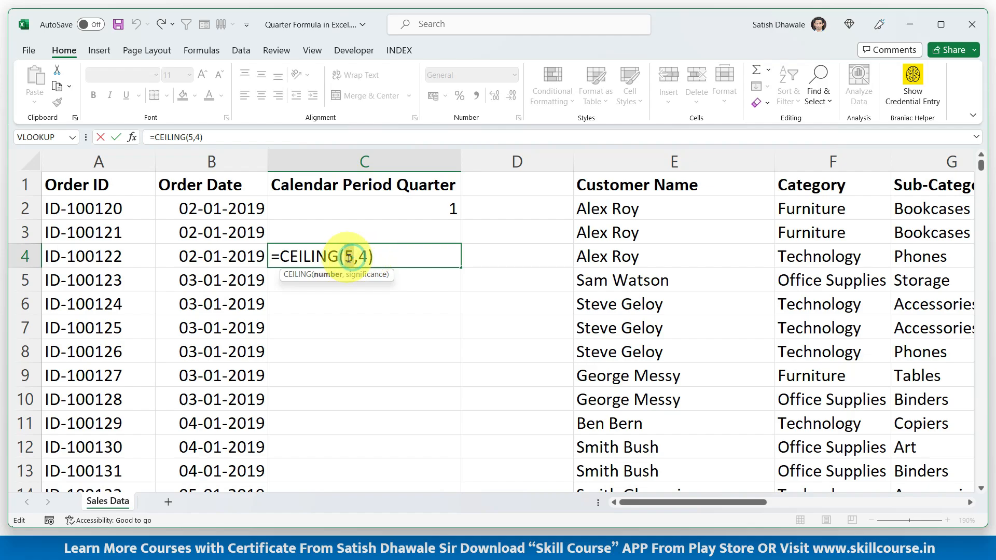
{"action": "double_click", "coordinate": [352, 258]}
{"action": "left_click", "coordinate": [352, 253]}
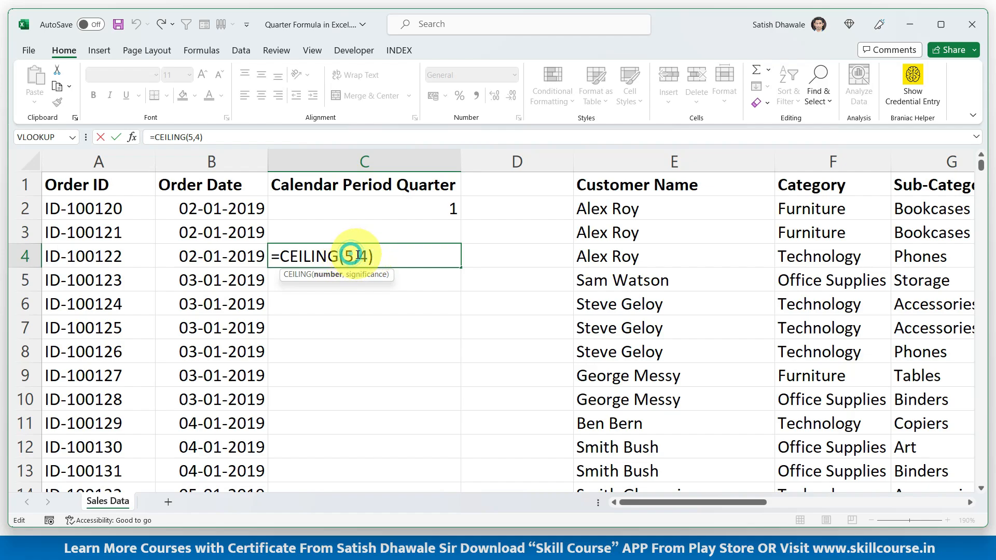
{"action": "double_click", "coordinate": [366, 254]}
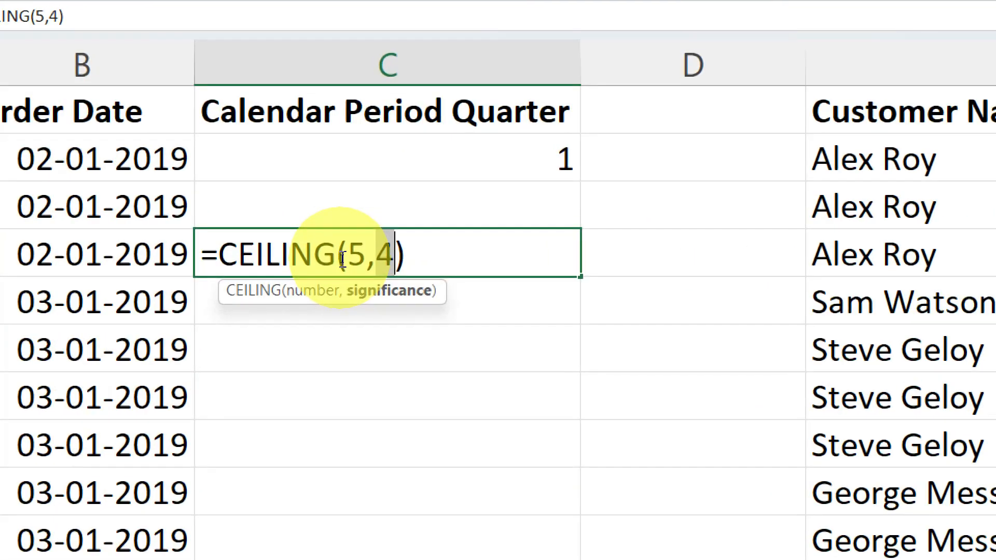
{"action": "double_click", "coordinate": [354, 255]}
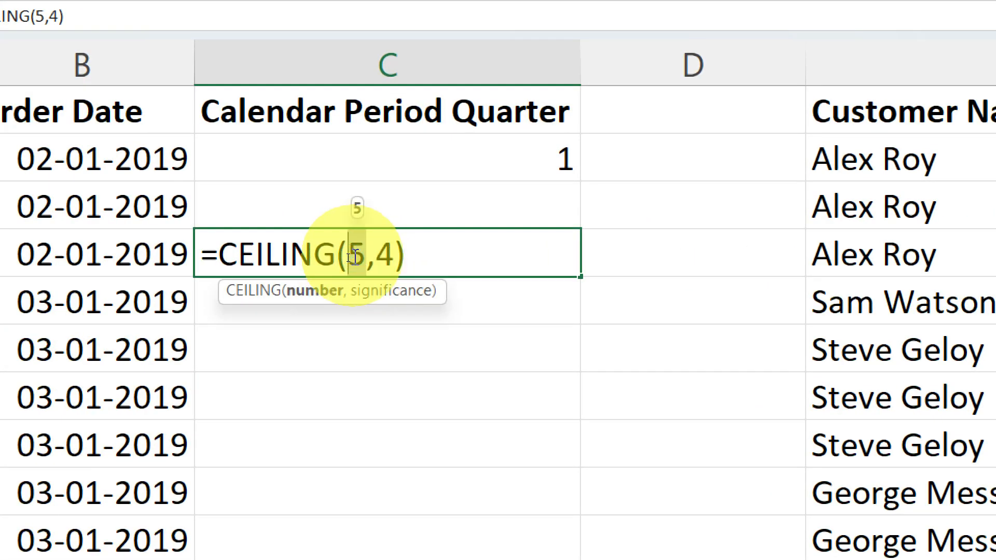
{"action": "type", "text": "7"}
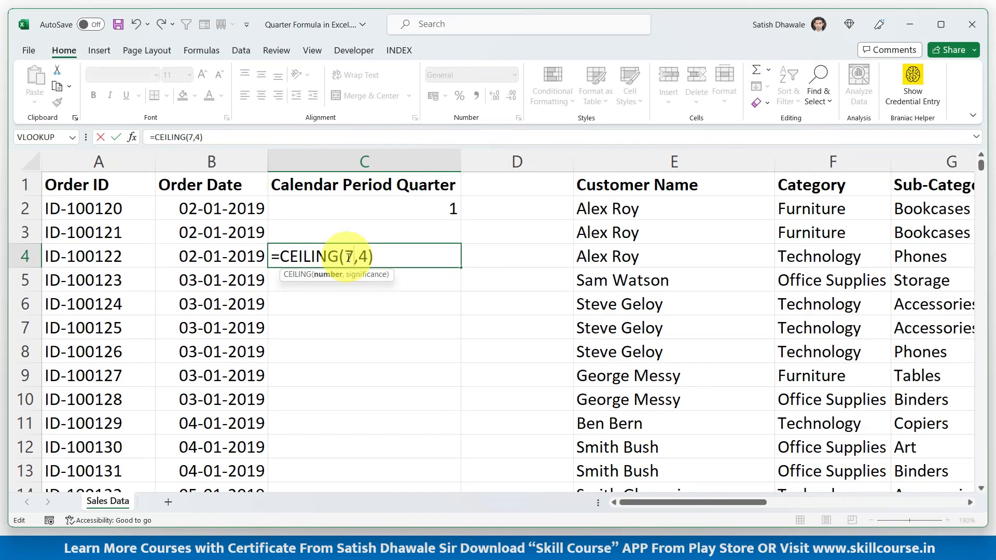
{"action": "key", "text": "Return"}
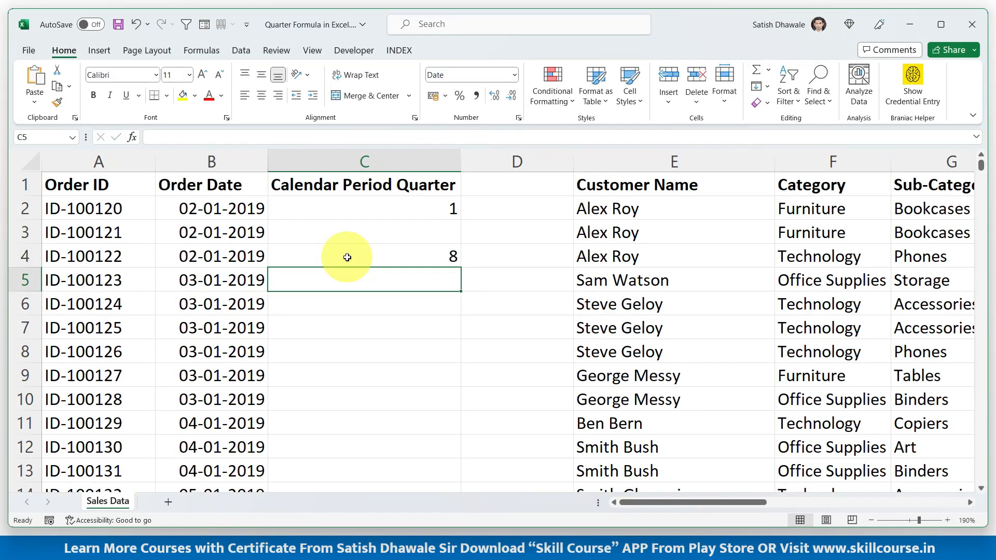
Replace the number argument in C4's sample formula with 9 so it reads =CEILING(9,4)
{"action": "left_click", "coordinate": [347, 258]}
{"action": "double_click", "coordinate": [347, 257]}
{"action": "double_click", "coordinate": [352, 257]}
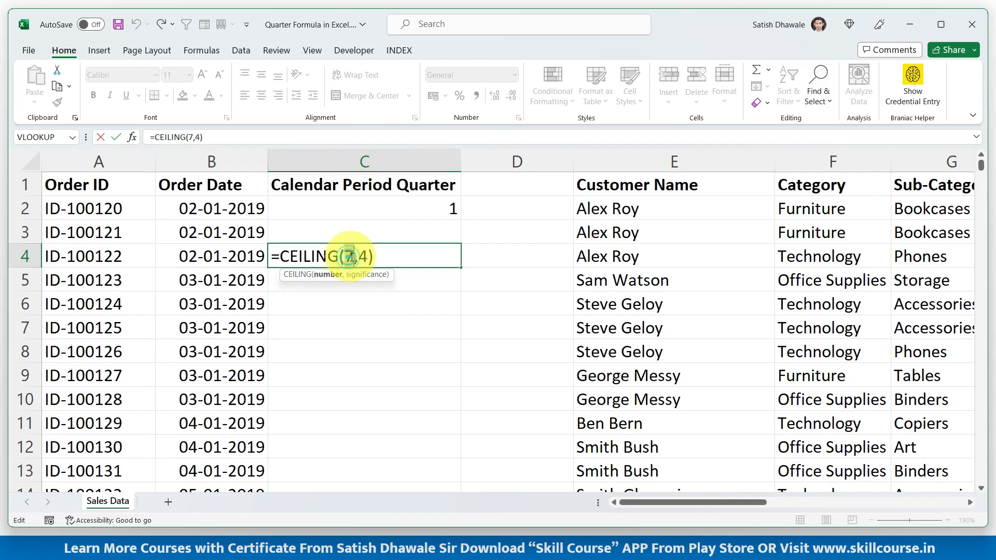
{"action": "type", "text": "9"}
{"action": "key", "text": "Return"}
Change the significance in C4's sample formula to 2 so it reads =CEILING(9,2)
{"action": "left_click", "coordinate": [352, 257]}
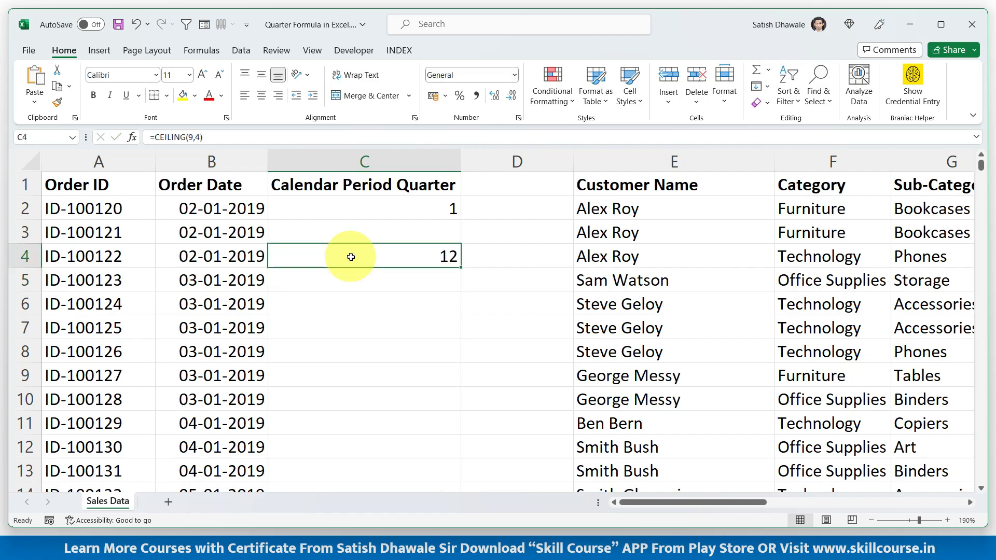
{"action": "double_click", "coordinate": [352, 257]}
{"action": "key", "text": "Left"}
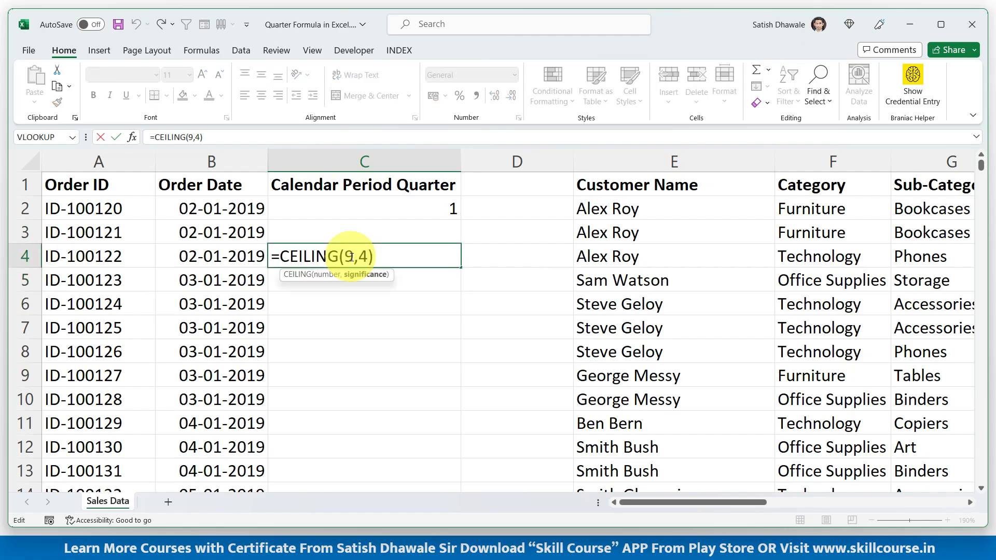
{"action": "key", "text": "BackSpace"}
{"action": "type", "text": "2"}
{"action": "key", "text": "Return"}
Set the number argument of the CEILING formula in C4 to 11, keeping significance 2
{"action": "double_click", "coordinate": [350, 257]}
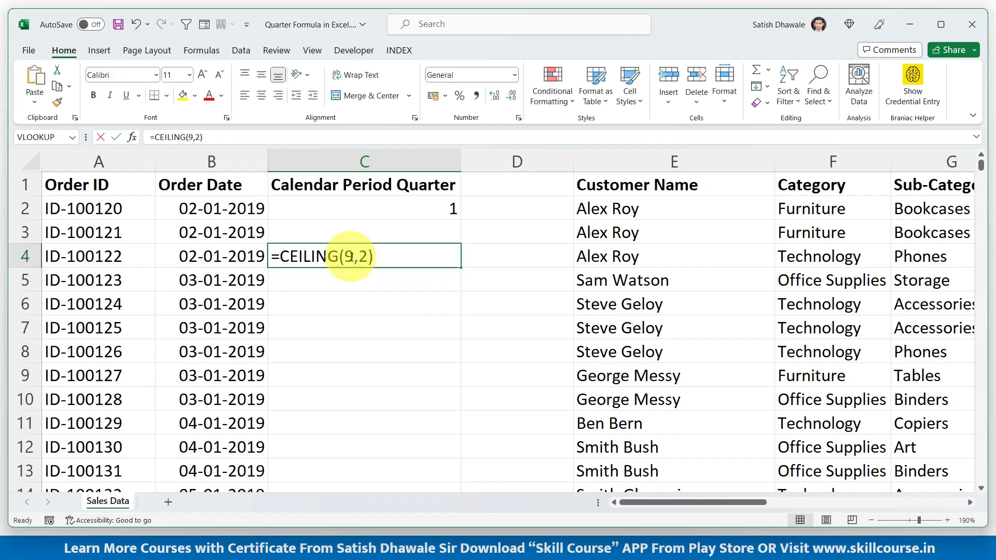
{"action": "double_click", "coordinate": [348, 257]}
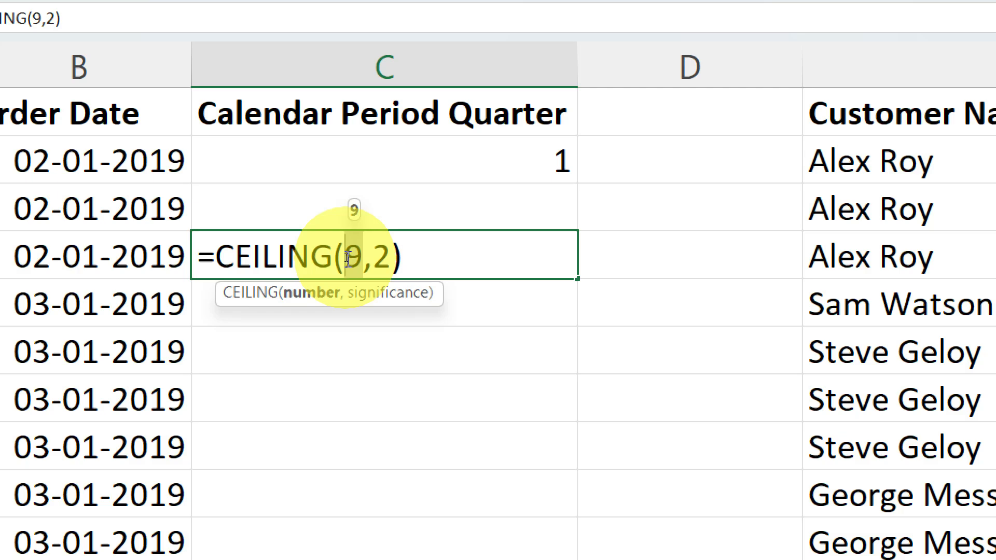
{"action": "type", "text": "11"}
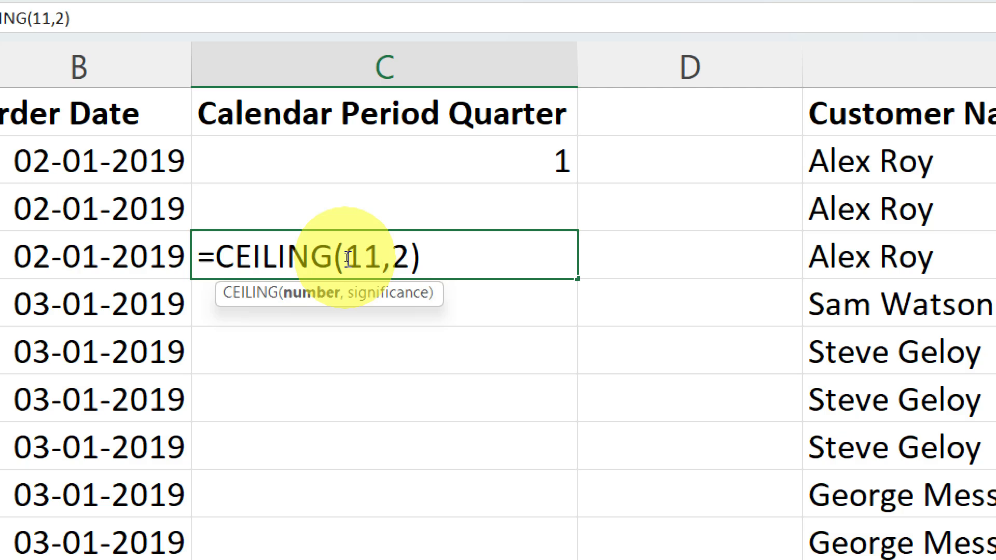
{"action": "key", "text": "Return"}
Change the significance of the CEILING formula in C4 to 3 so it reads =CEILING(11,3)
{"action": "left_click", "coordinate": [346, 258]}
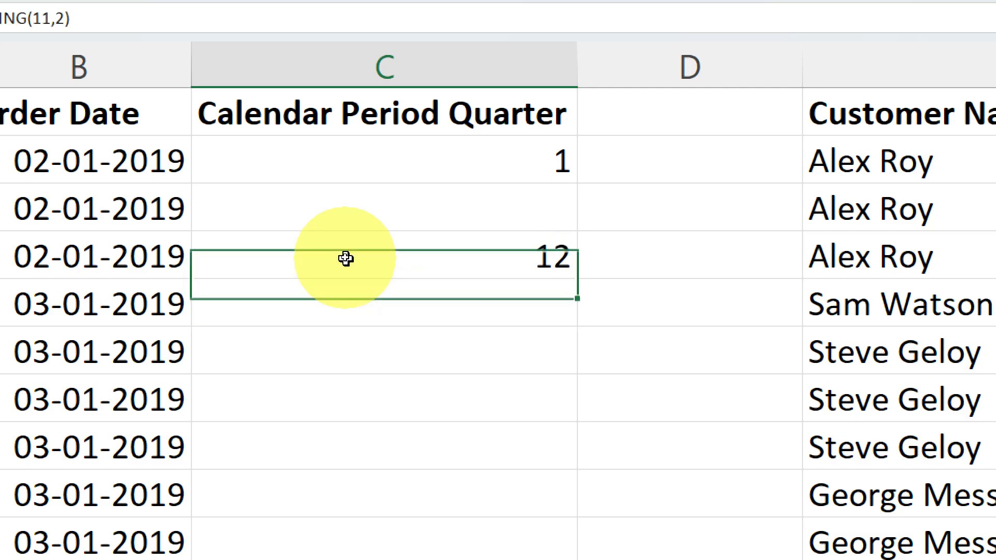
{"action": "double_click", "coordinate": [346, 258]}
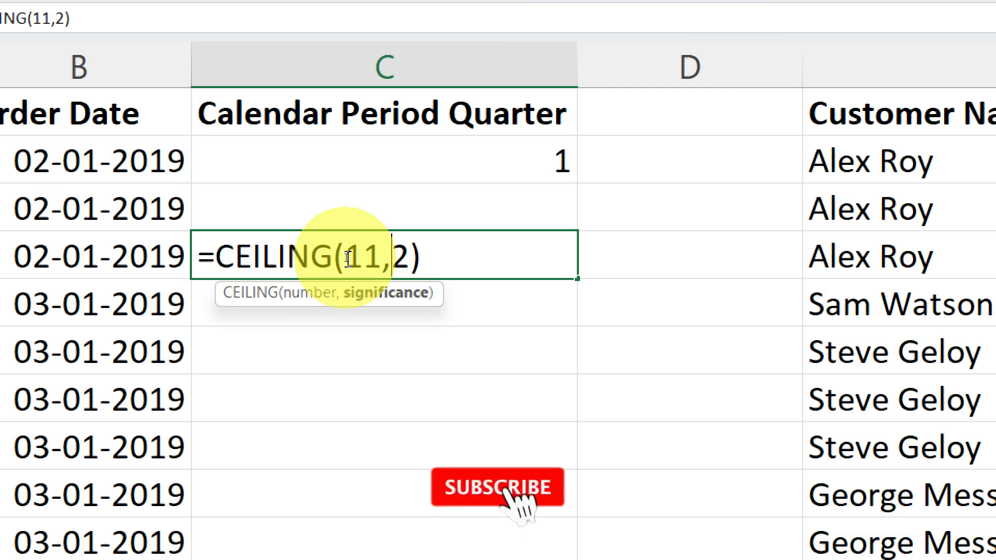
{"action": "key", "text": "BackSpace"}
{"action": "type", "text": "3"}
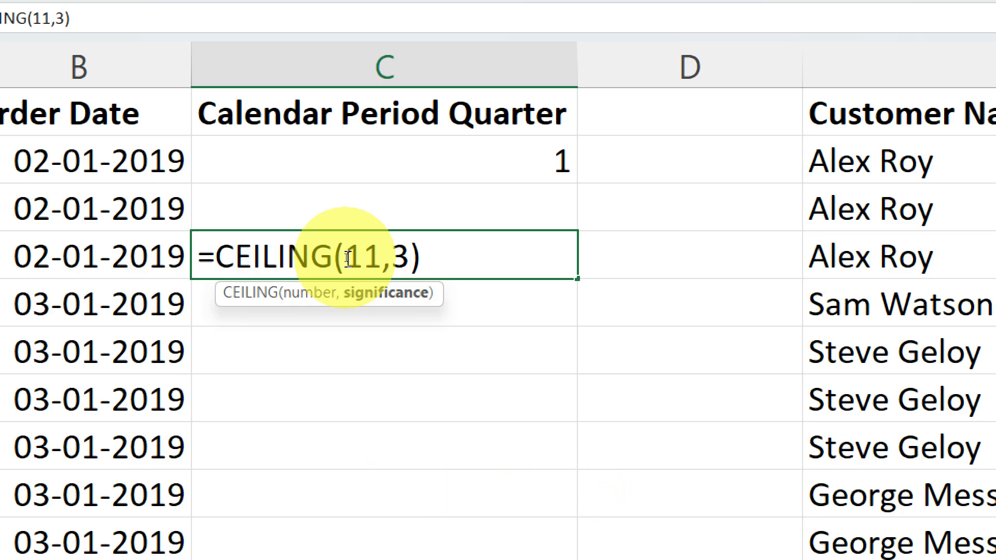
{"action": "key", "text": "Return"}
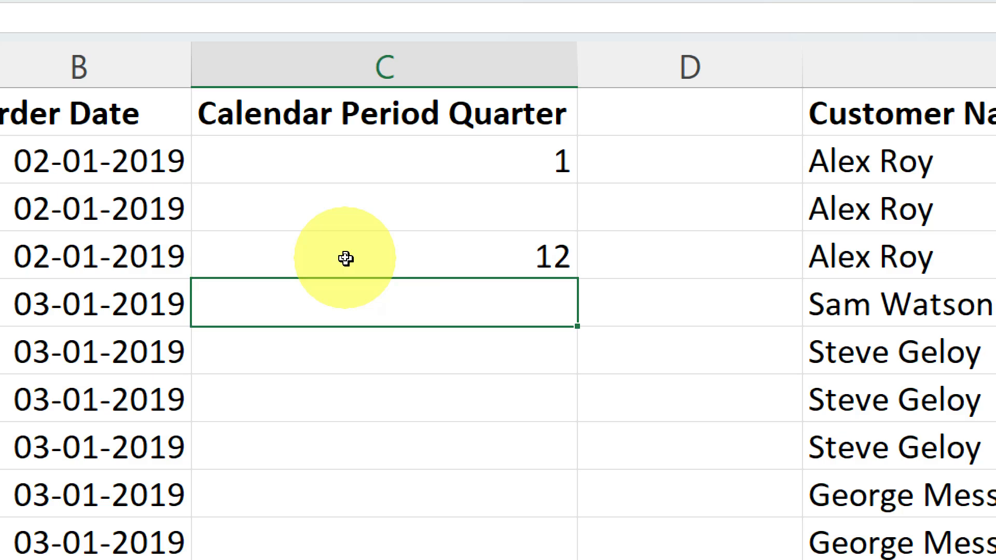
Set the number argument in C4 to 1 to test =CEILING(1,3)
{"action": "double_click", "coordinate": [346, 258]}
{"action": "double_click", "coordinate": [367, 258]}
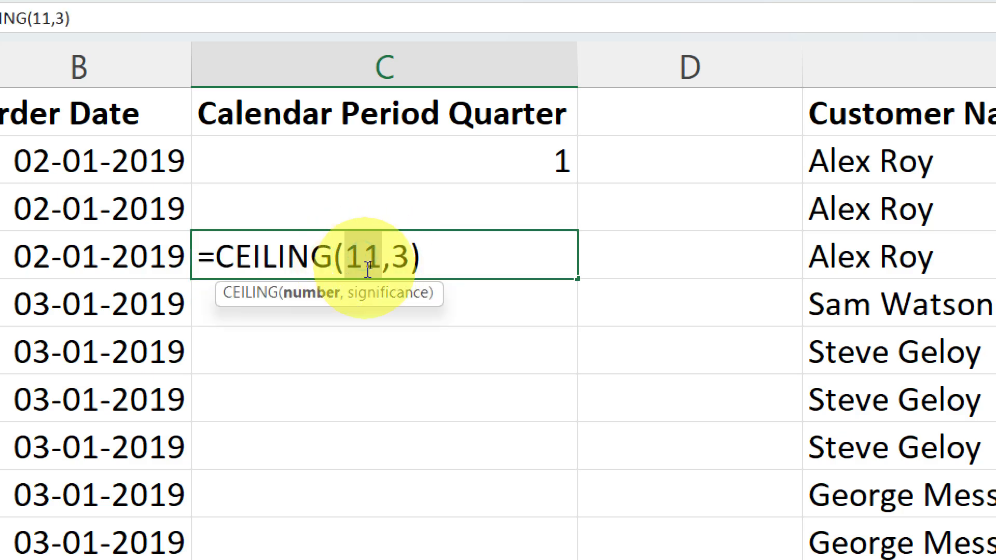
{"action": "type", "text": "1"}
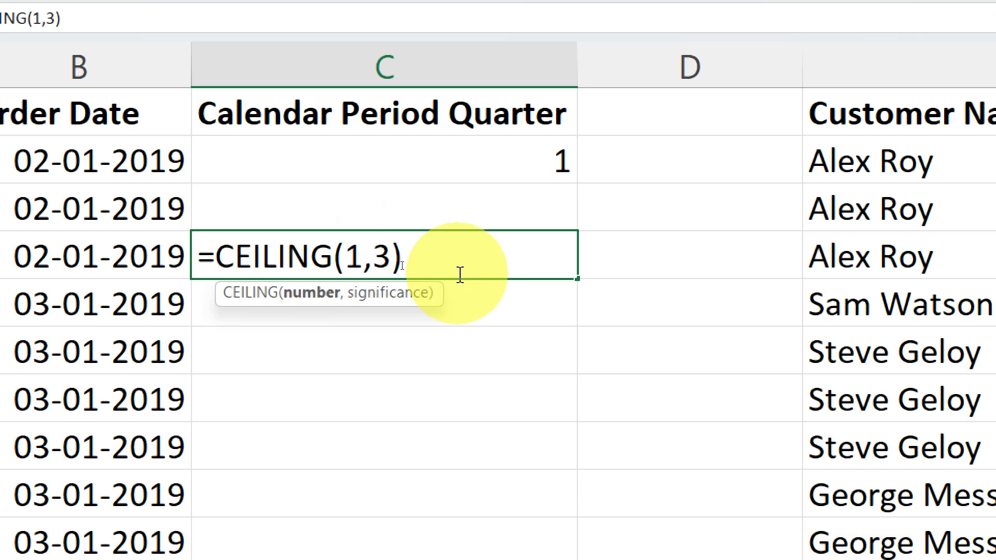
{"action": "key", "text": "Return"}
Change the number argument in C4 to 5 to test =CEILING(5,3)
{"action": "left_click", "coordinate": [458, 260]}
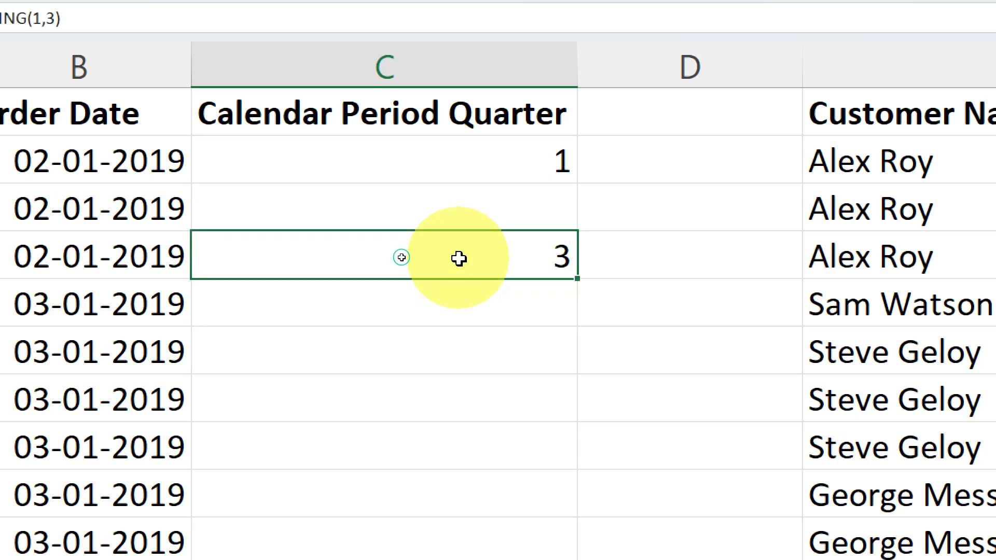
{"action": "double_click", "coordinate": [378, 260]}
{"action": "double_click", "coordinate": [356, 258]}
{"action": "type", "text": "5,3)"}
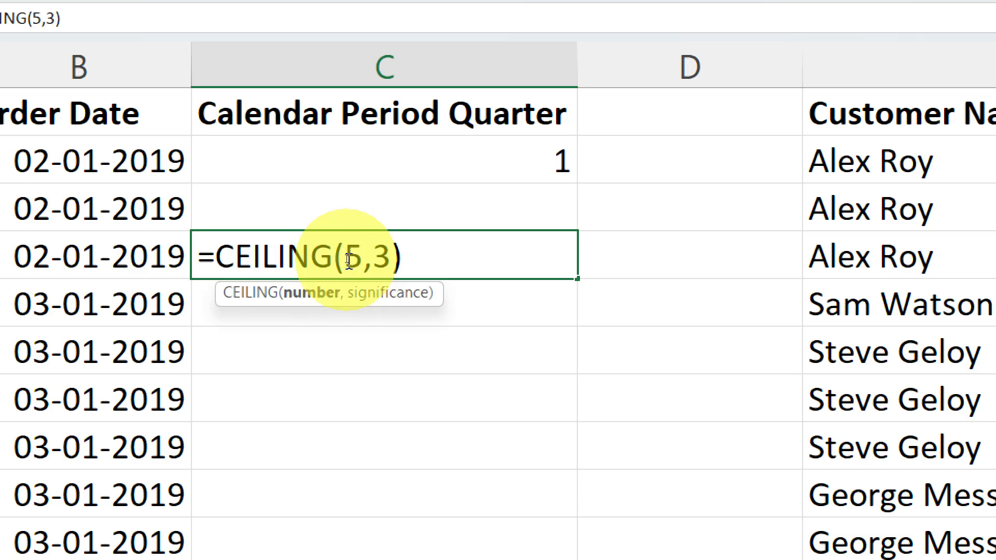
{"action": "key", "text": "Return"}
Replace the number argument in C4 with 7 to test =CEILING(7,3)
{"action": "left_click", "coordinate": [347, 261]}
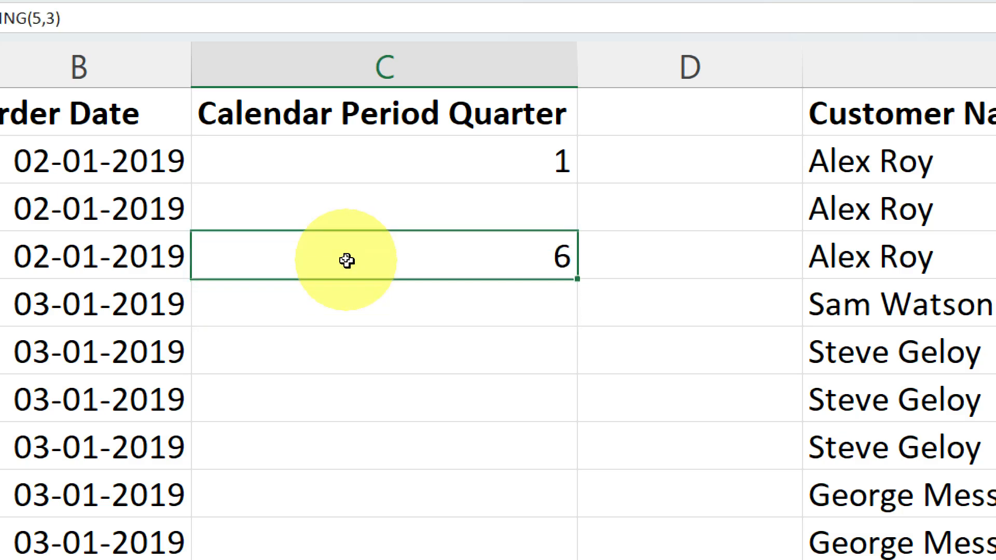
{"action": "double_click", "coordinate": [349, 260]}
{"action": "double_click", "coordinate": [353, 255]}
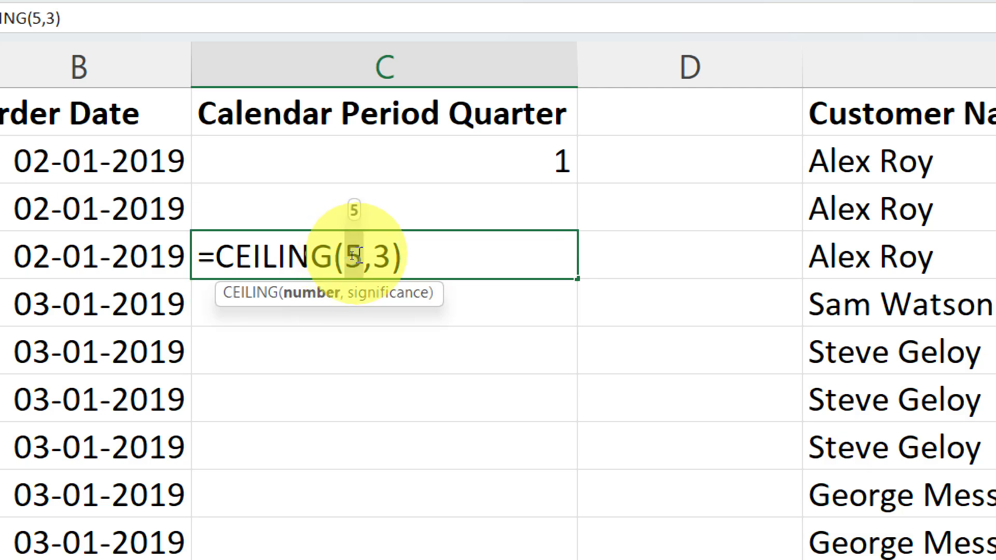
{"action": "type", "text": "8"}
{"action": "key", "text": "BackSpace"}
{"action": "type", "text": "7"}
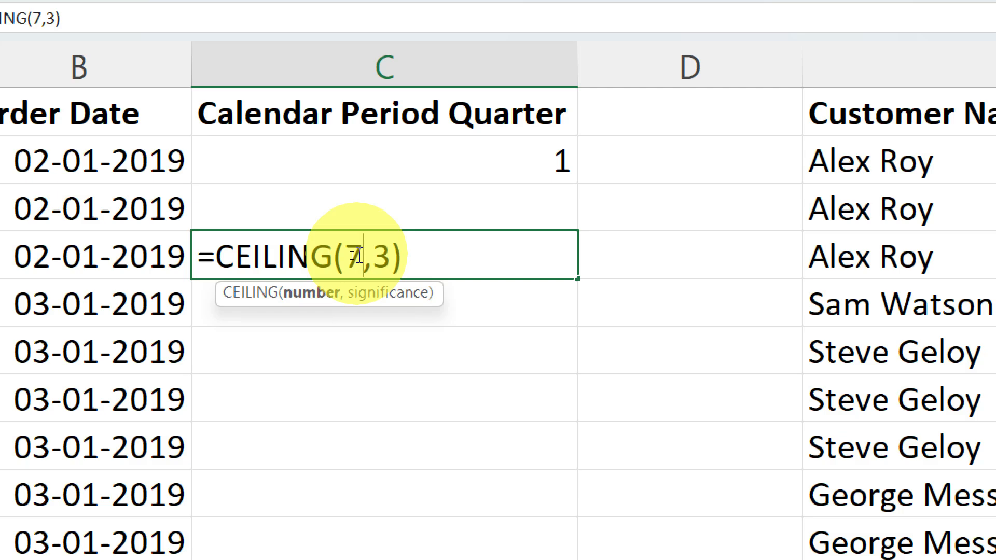
{"action": "key", "text": "Return"}
Clear both CEILING arguments in C4 and enter 31 and 5 to test =CEILING(31,5)
{"action": "left_click", "coordinate": [357, 254]}
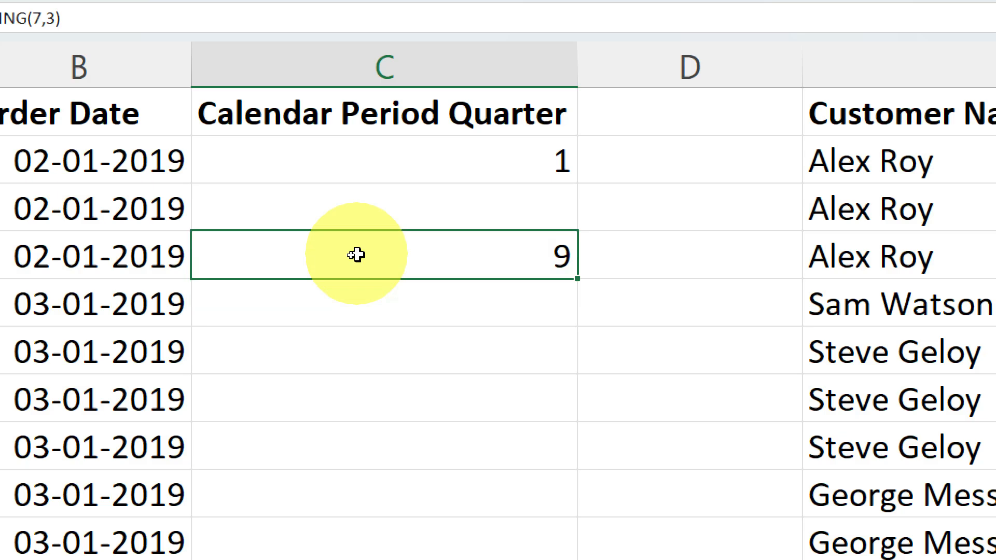
{"action": "key", "text": "F2"}
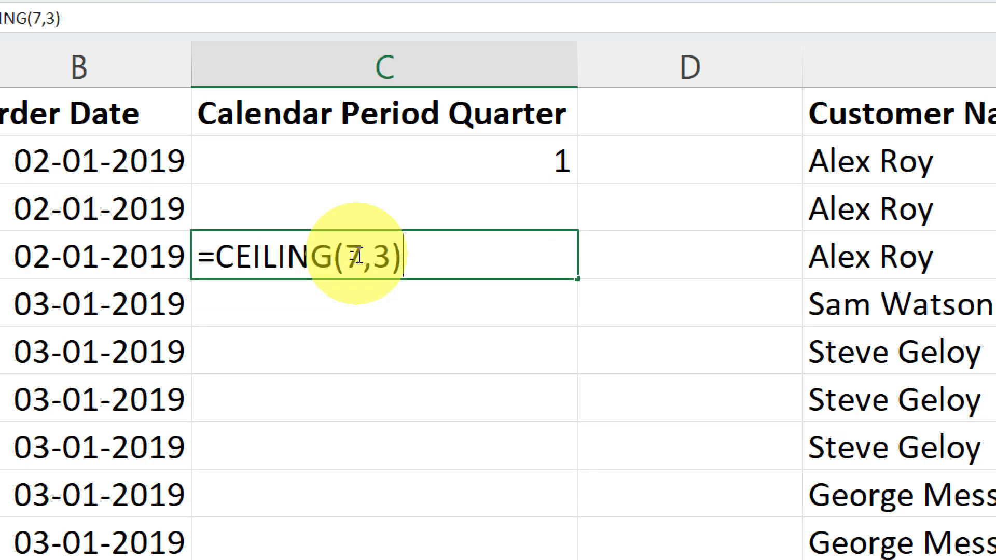
{"action": "key", "text": "BackSpace"}
{"action": "key", "text": "BackSpace"}
{"action": "key", "text": "BackSpace"}
{"action": "key", "text": "BackSpace"}
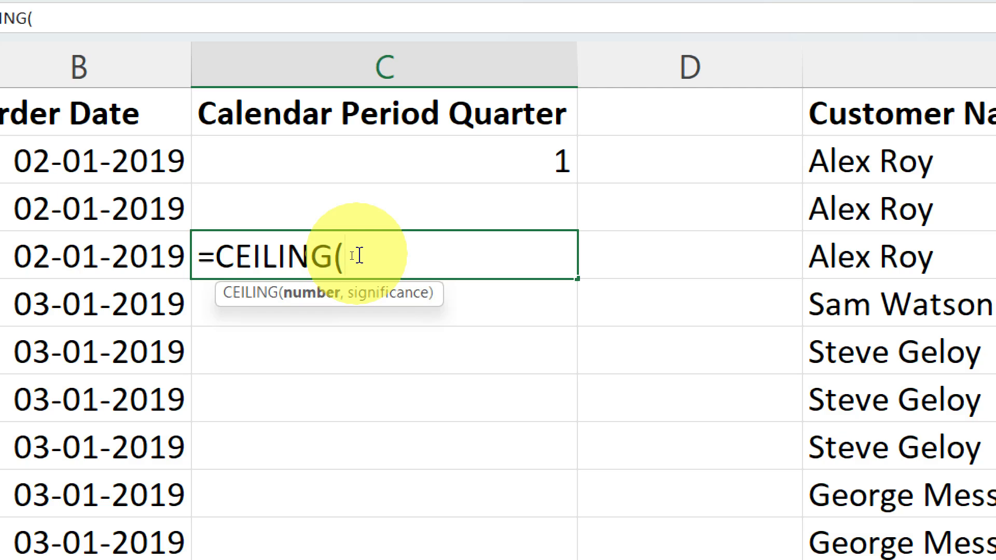
{"action": "type", "text": "31,"}
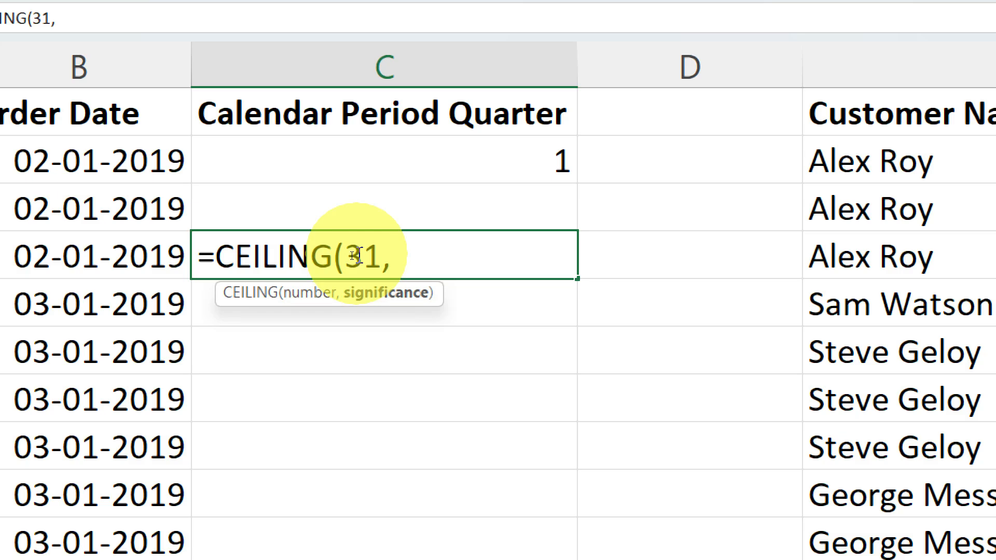
{"action": "type", "text": "5)"}
{"action": "key", "text": "Return"}
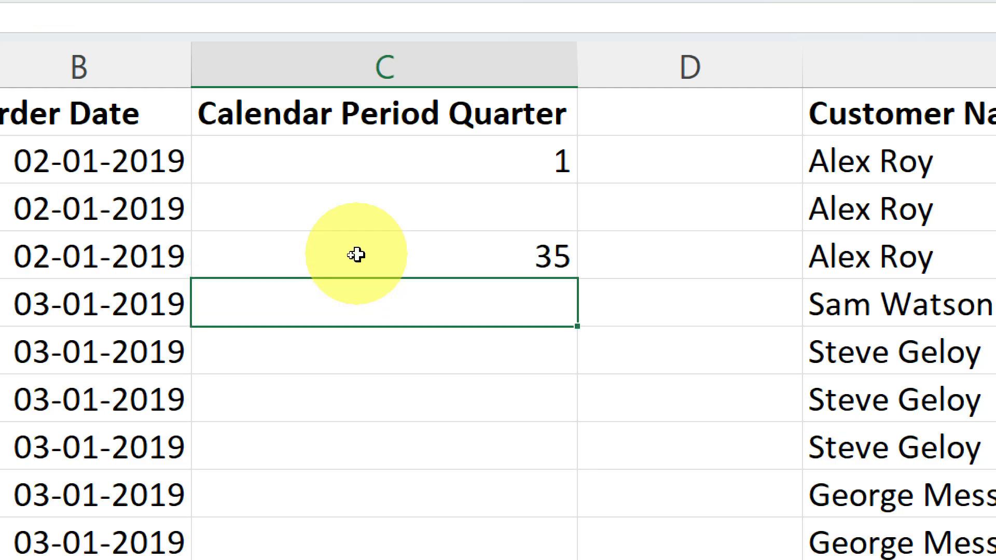
Change the significance in C4 to 6 to test =CEILING(31,6)
{"action": "left_click", "coordinate": [357, 254]}
{"action": "double_click", "coordinate": [356, 254]}
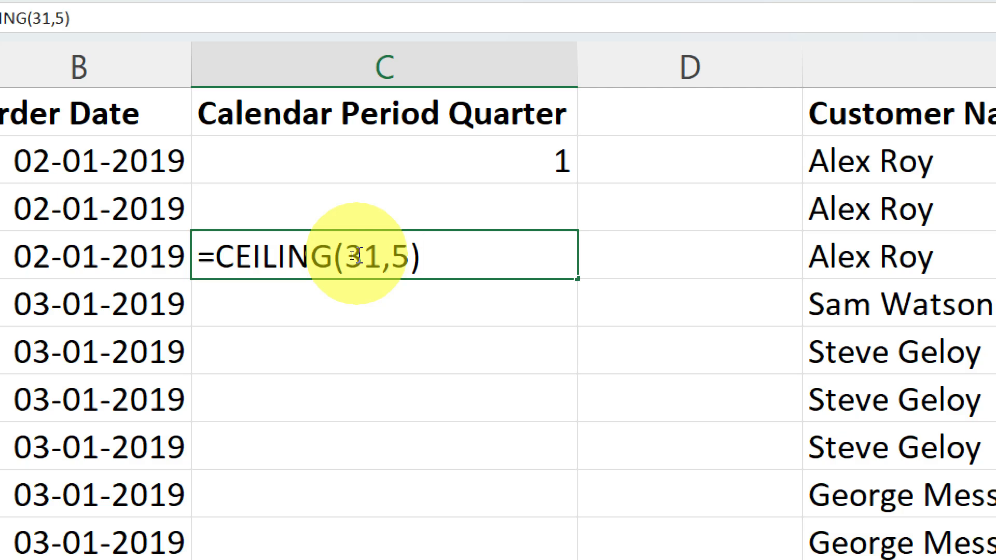
{"action": "key", "text": "BackSpace"}
{"action": "key", "text": "BackSpace"}
{"action": "type", "text": "6"}
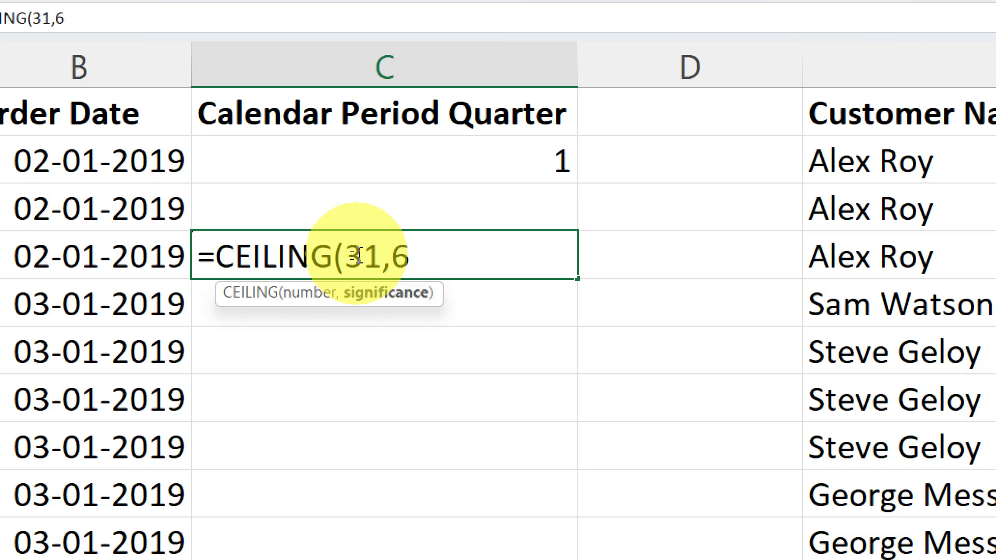
{"action": "key", "text": "Return"}
Replace both CEILING arguments in C4 with 1 and 3 to test =CEILING(1,3)
{"action": "left_click", "coordinate": [357, 254]}
{"action": "key", "text": "F2"}
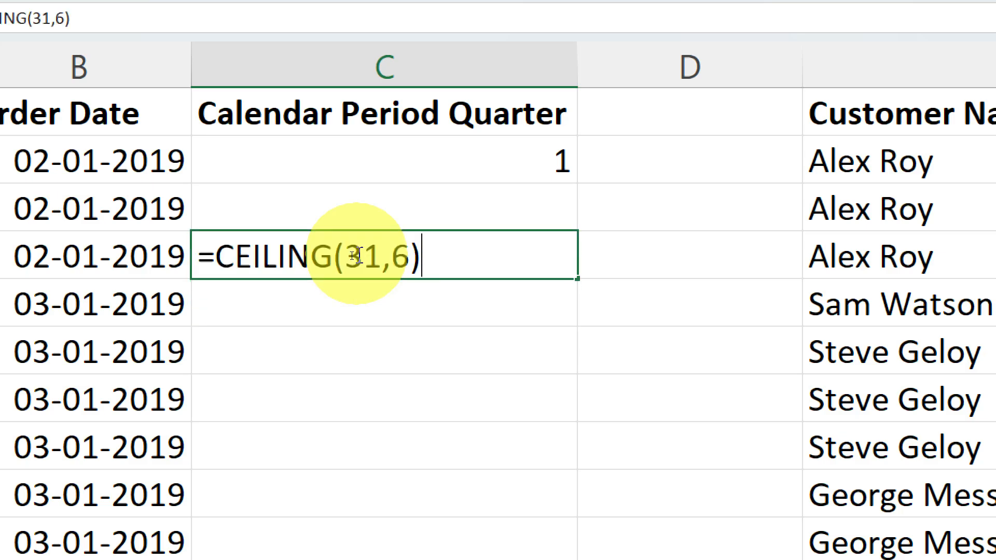
{"action": "key", "text": "BackSpace"}
{"action": "key", "text": "BackSpace"}
{"action": "key", "text": "BackSpace"}
{"action": "key", "text": "BackSpace"}
{"action": "key", "text": "BackSpace"}
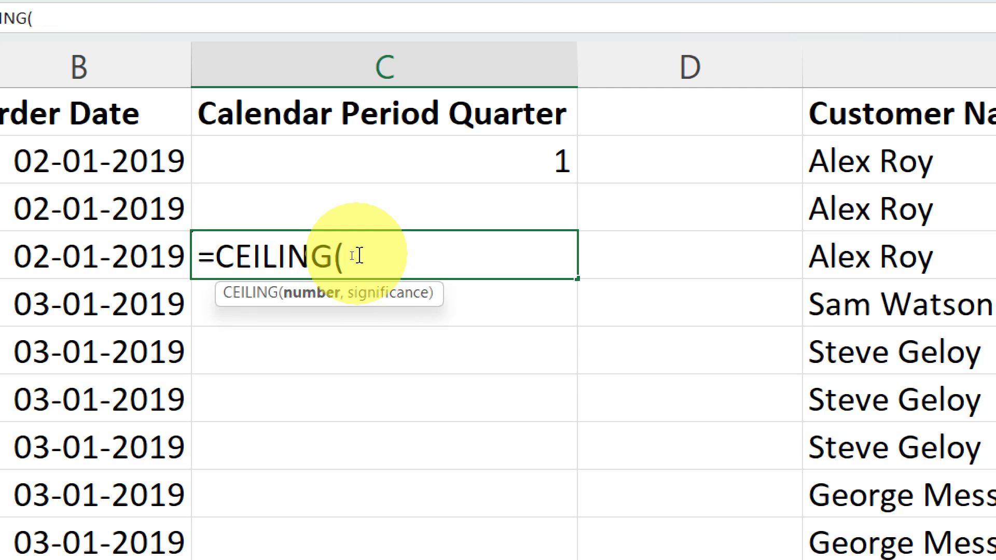
{"action": "type", "text": "1,"}
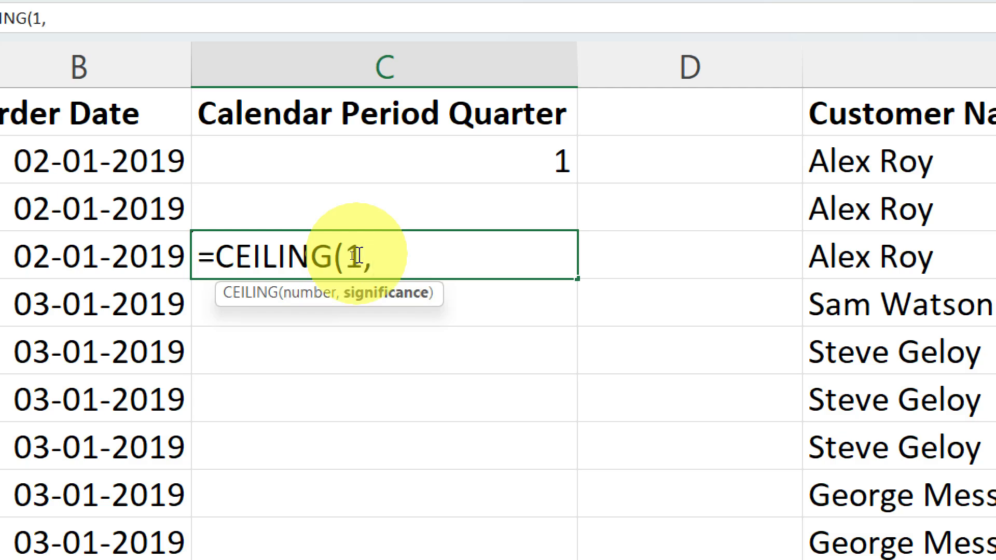
{"action": "type", "text": "3)"}
{"action": "key", "text": "Return"}
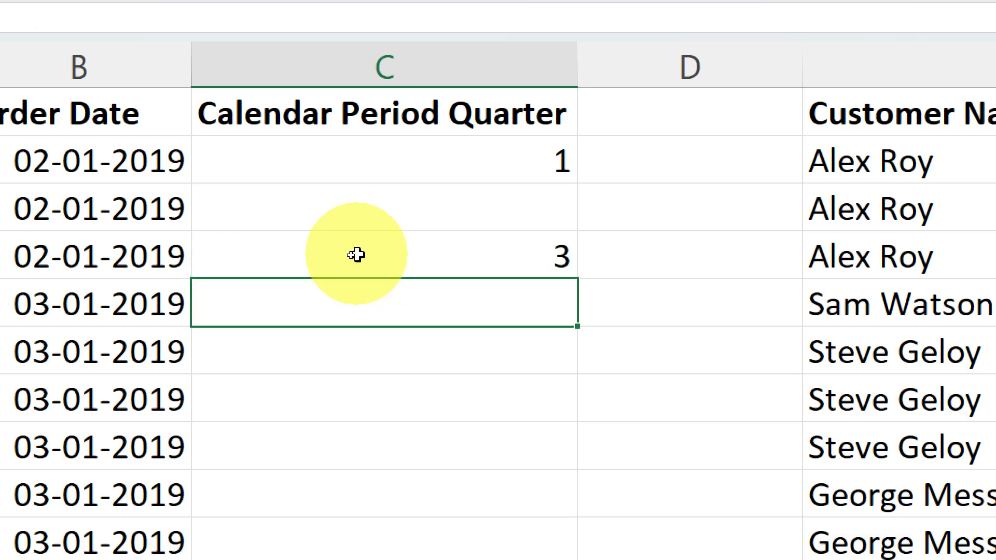
Change the number argument in C4 to 2 and then 3 to test =CEILING(3,3)
{"action": "left_click", "coordinate": [356, 254]}
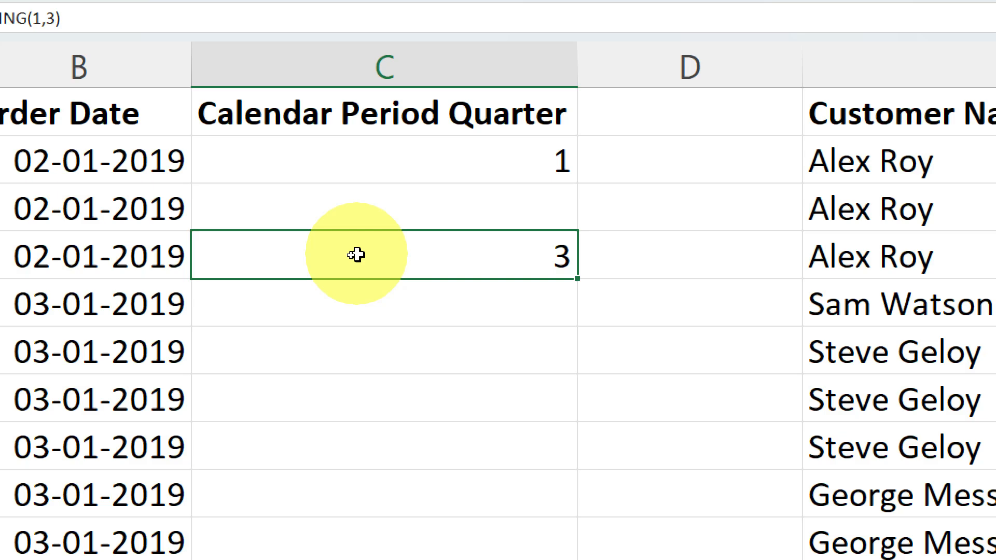
{"action": "double_click", "coordinate": [363, 255]}
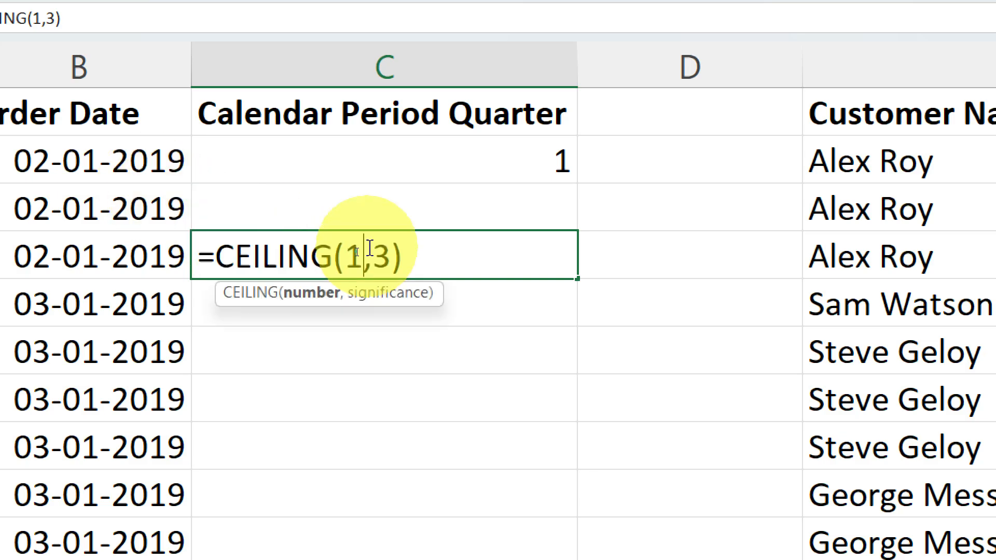
{"action": "double_click", "coordinate": [352, 258]}
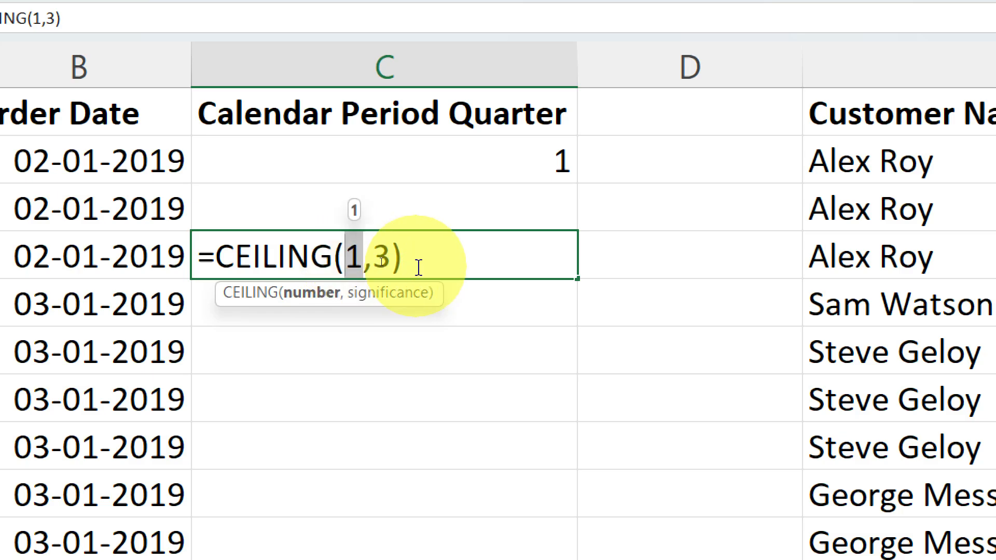
{"action": "type", "text": "2"}
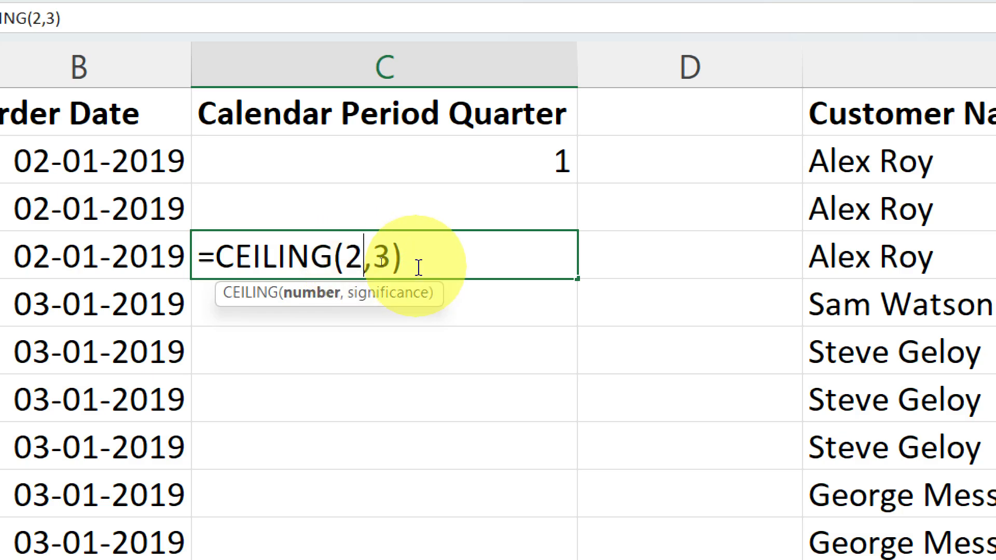
{"action": "key", "text": "BackSpace"}
{"action": "type", "text": "3"}
{"action": "key", "text": "Return"}
Set the number argument in C4 to 4 to test =CEILING(4,3)
{"action": "left_click", "coordinate": [416, 267]}
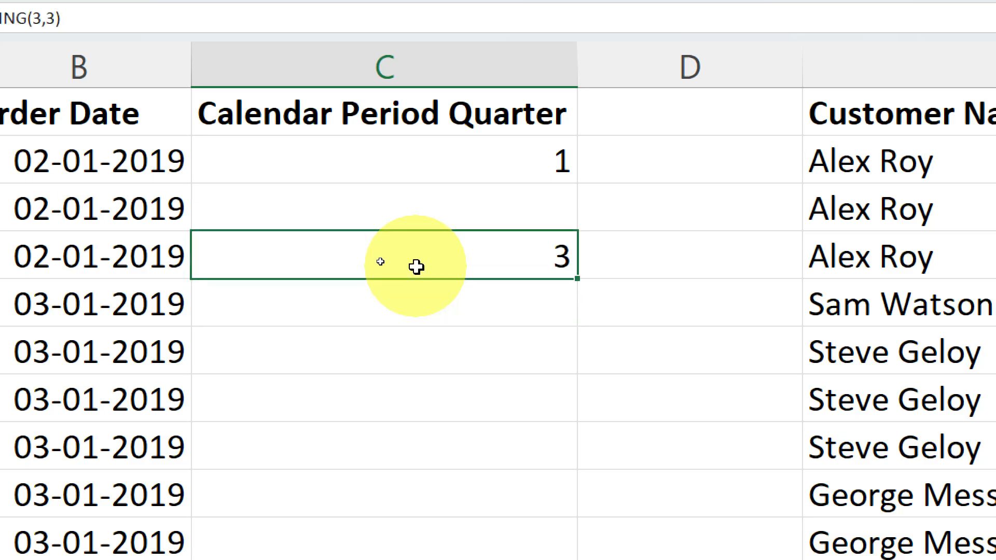
{"action": "double_click", "coordinate": [417, 267]}
{"action": "key", "text": "Left"}
{"action": "key", "text": "Left"}
{"action": "key", "text": "Left"}
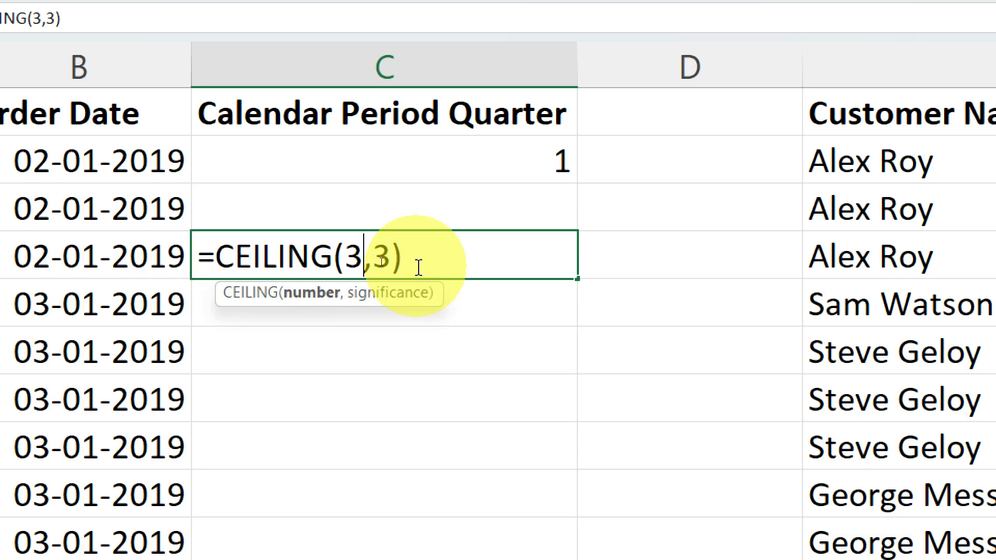
{"action": "key", "text": "BackSpace"}
{"action": "type", "text": "4"}
{"action": "key", "text": "Return"}
Step the number argument in C4 through 5, 6, 7 and 8 to 9, entering =CEILING(9,3)
{"action": "left_click", "coordinate": [417, 267]}
{"action": "double_click", "coordinate": [416, 267]}
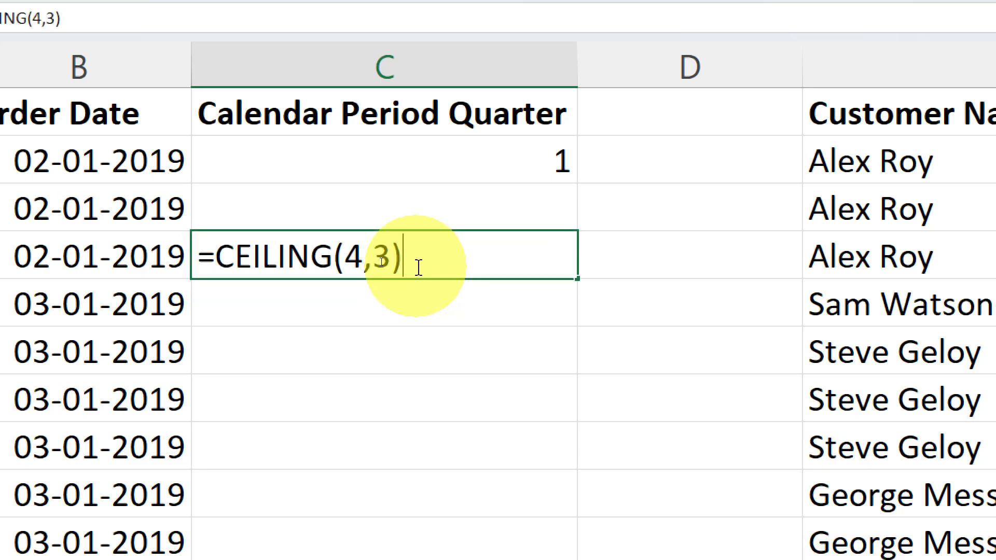
{"action": "key", "text": "Left"}
{"action": "key", "text": "Left"}
{"action": "key", "text": "Left"}
{"action": "key", "text": "Left"}
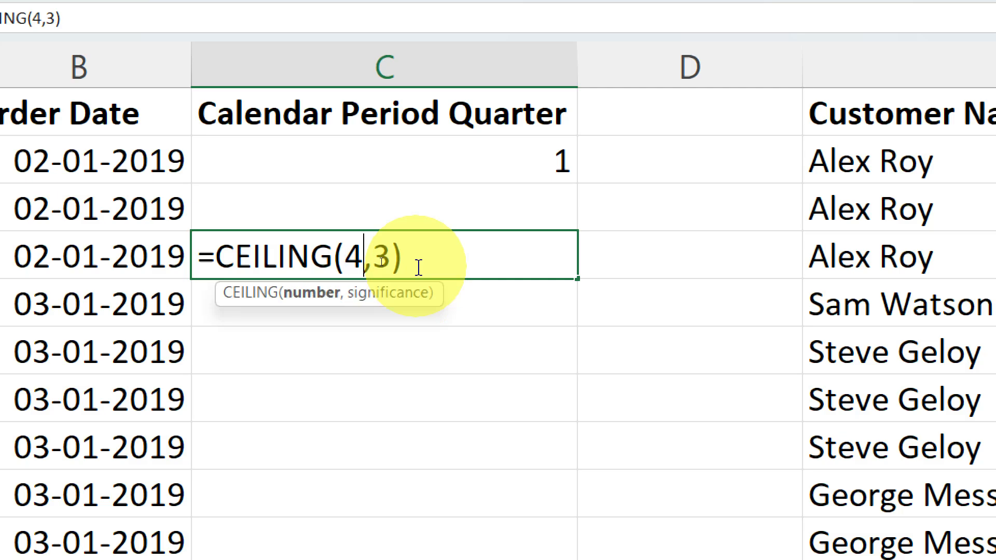
{"action": "key", "text": "BackSpace"}
{"action": "type", "text": "5"}
{"action": "key", "text": "BackSpace"}
{"action": "type", "text": "6"}
{"action": "key", "text": "BackSpace"}
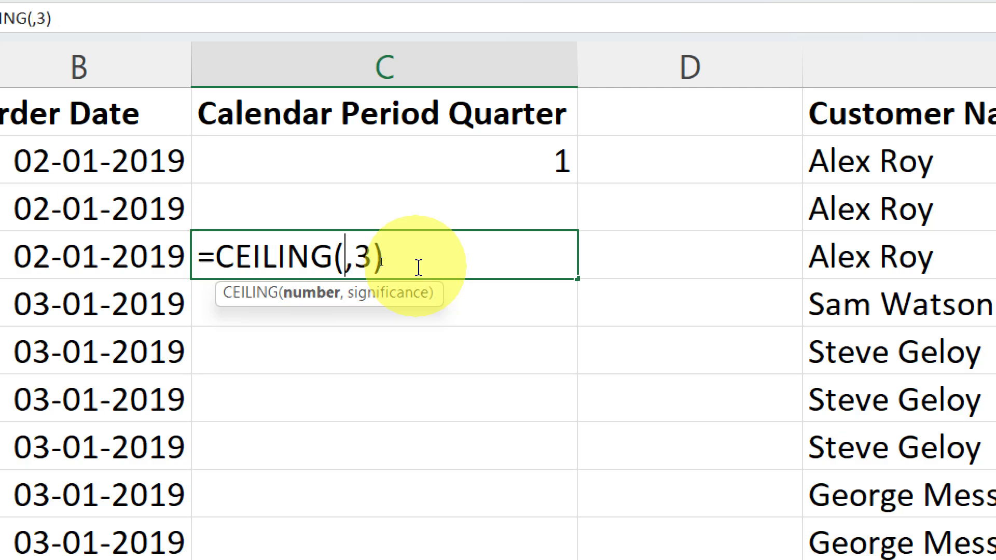
{"action": "type", "text": "7"}
{"action": "key", "text": "BackSpace"}
{"action": "type", "text": "8"}
{"action": "key", "text": "BackSpace"}
{"action": "type", "text": "9"}
{"action": "key", "text": "Return"}
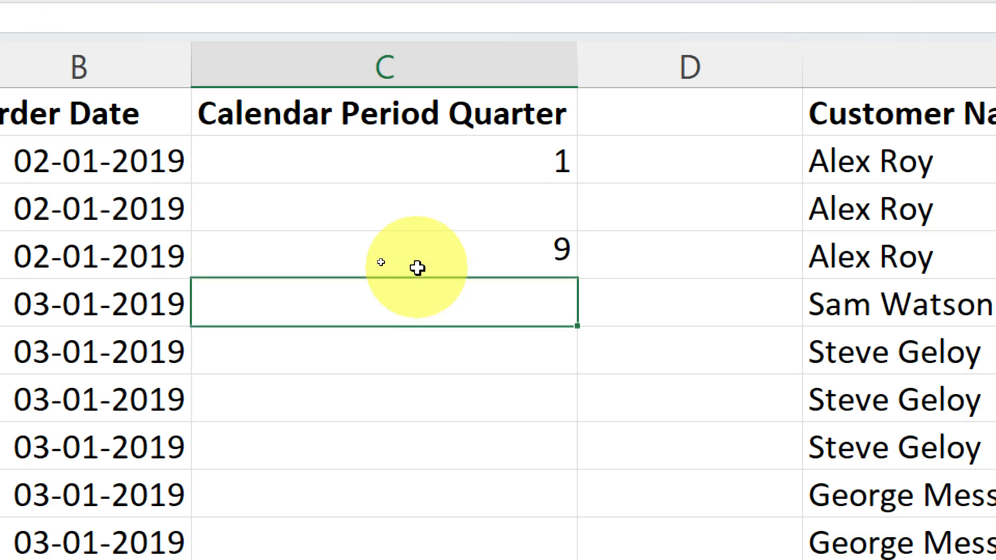
Replace the number argument in C4 with 10 to test =CEILING(10,3)
{"action": "left_click", "coordinate": [418, 268]}
{"action": "double_click", "coordinate": [418, 268]}
{"action": "key", "text": "Left"}
{"action": "key", "text": "Left"}
{"action": "key", "text": "Left"}
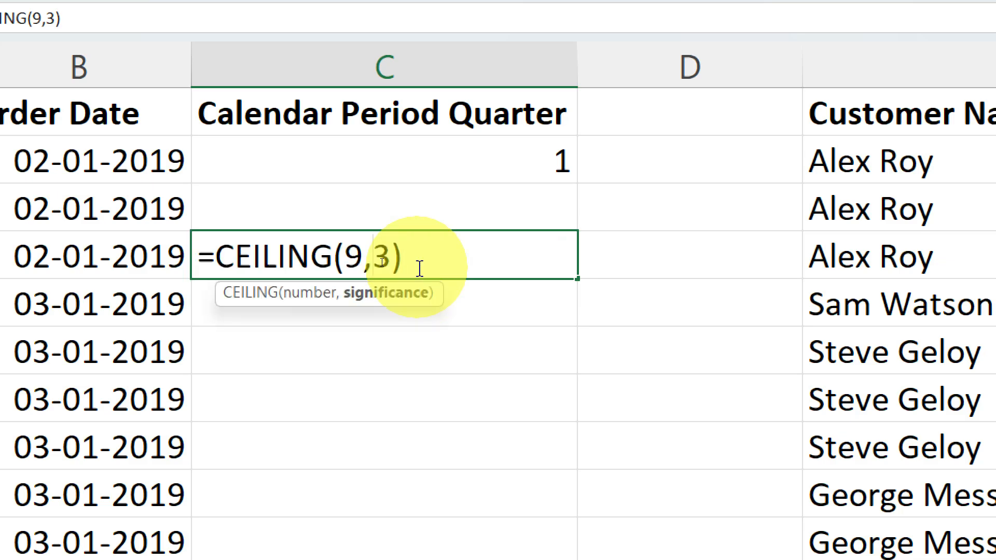
{"action": "key", "text": "BackSpace"}
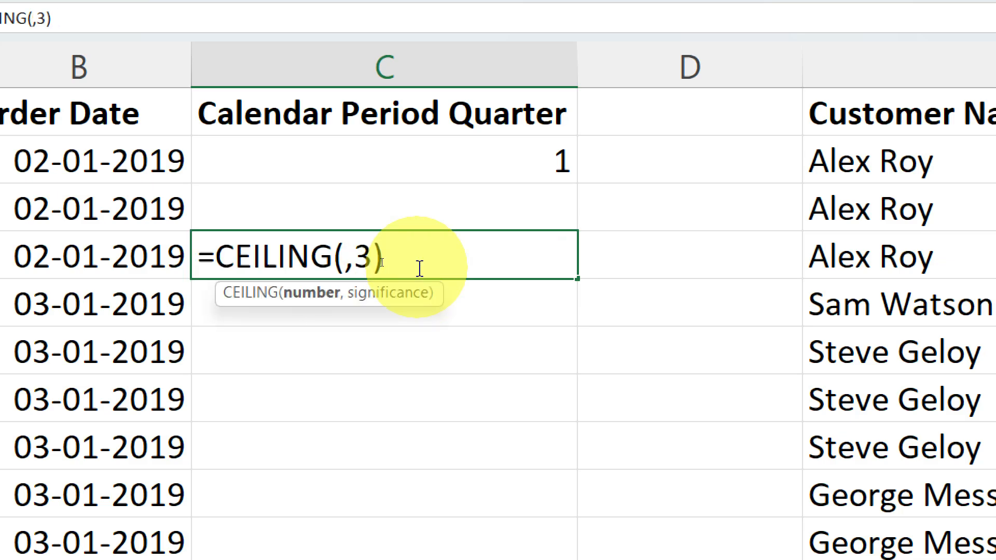
{"action": "type", "text": "10"}
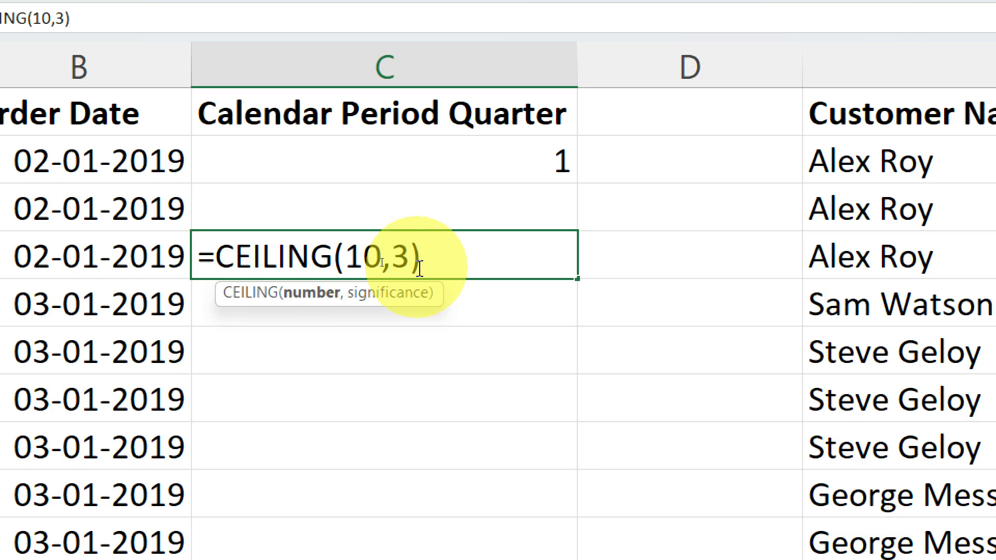
{"action": "key", "text": "Return"}
Rewrite the formula in C4 with arguments 1 and 3 and divide it by 3, making =CEILING(1,3)/3
{"action": "left_click", "coordinate": [418, 267]}
{"action": "double_click", "coordinate": [418, 268]}
{"action": "key", "text": "BackSpace"}
{"action": "key", "text": "BackSpace"}
{"action": "key", "text": "BackSpace"}
{"action": "key", "text": "BackSpace"}
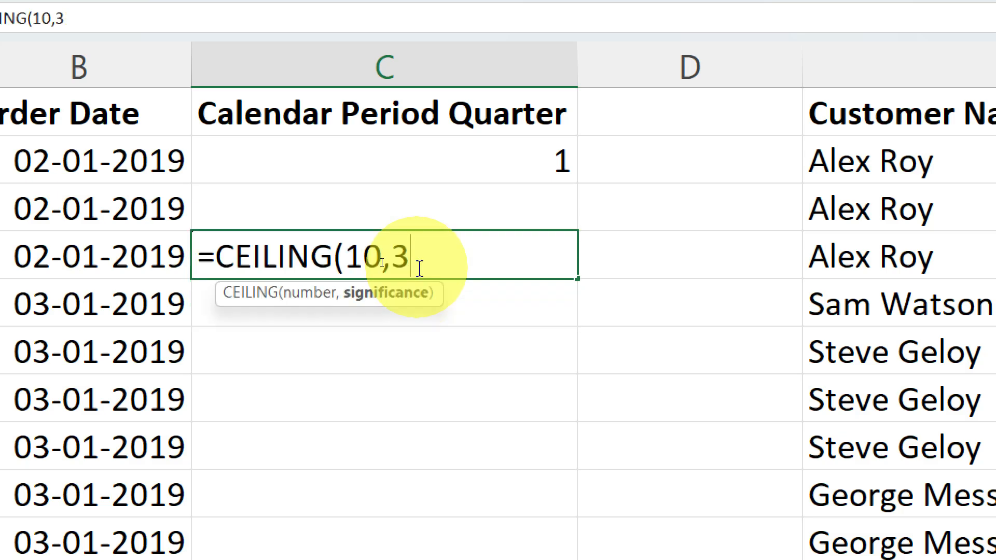
{"action": "key", "text": "BackSpace"}
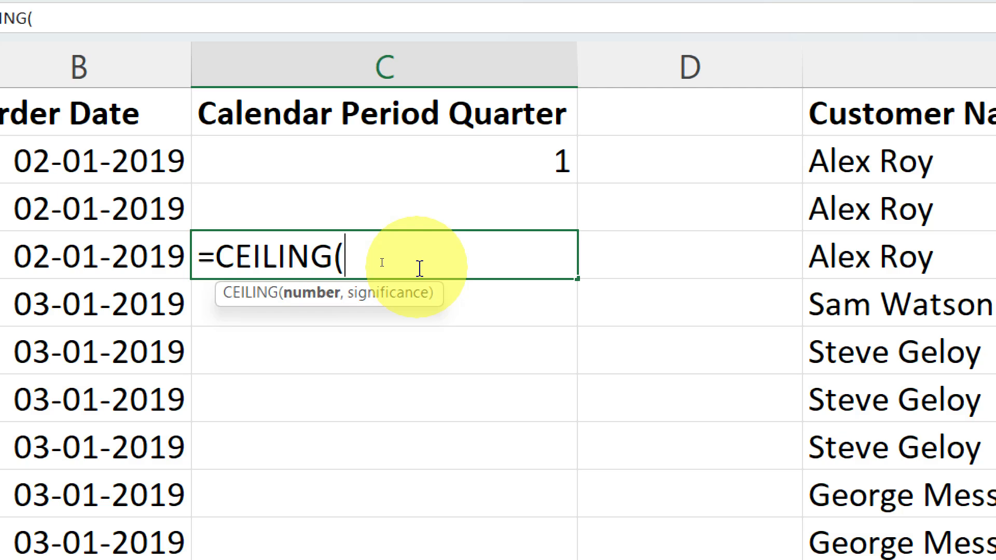
{"action": "type", "text": "1,"}
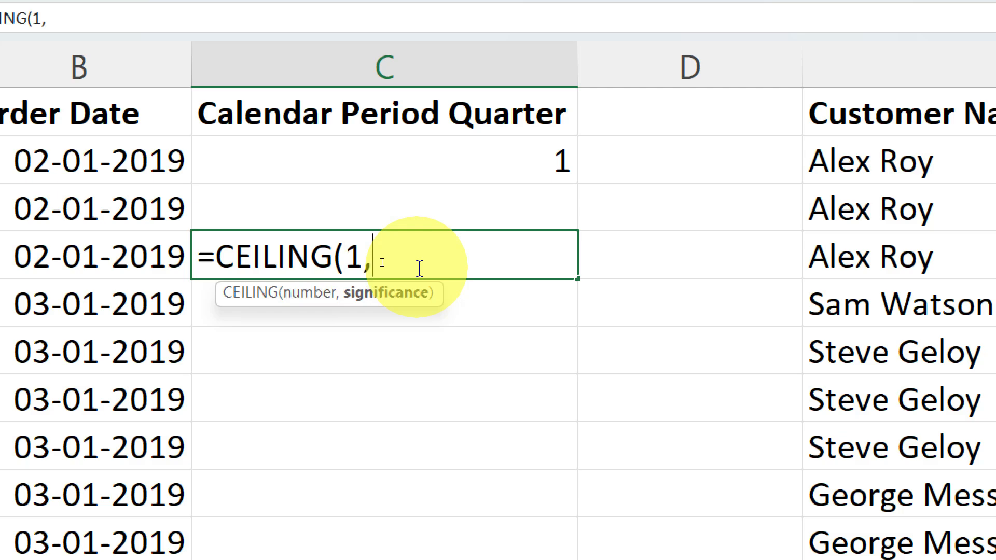
{"action": "type", "text": "3)/"}
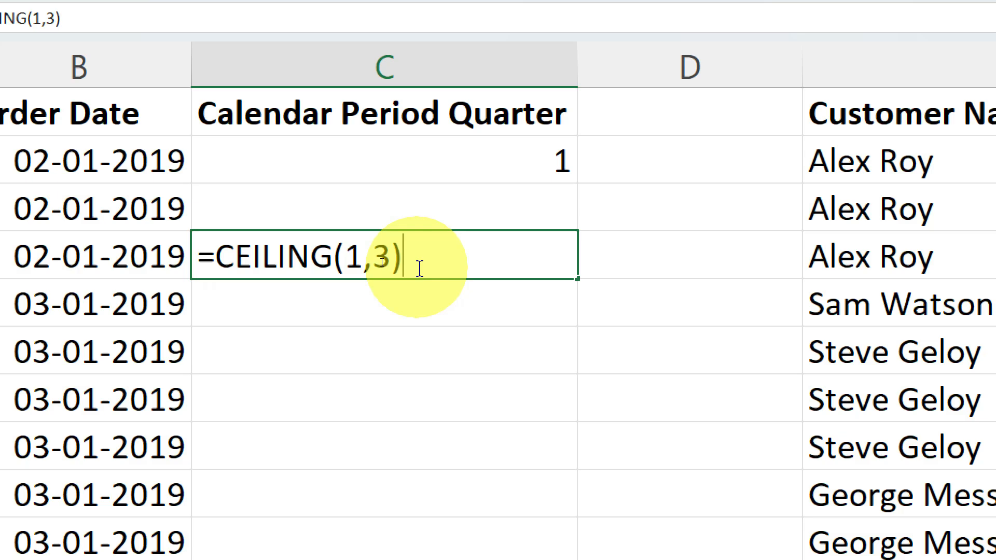
{"action": "type", "text": "3"}
Evaluate the CEILING(1,3) part inside C4's formula, undo the evaluation and commit the formula
{"action": "left_click_drag", "start_coordinate": [403, 260], "coordinate": [221, 262]}
{"action": "key", "text": "F9"}
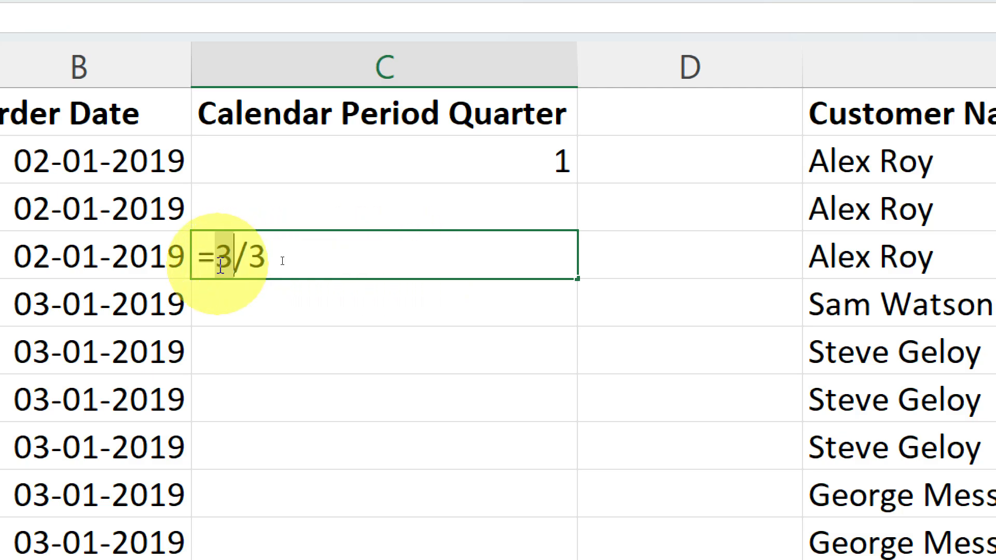
{"action": "key", "text": "ctrl+z"}
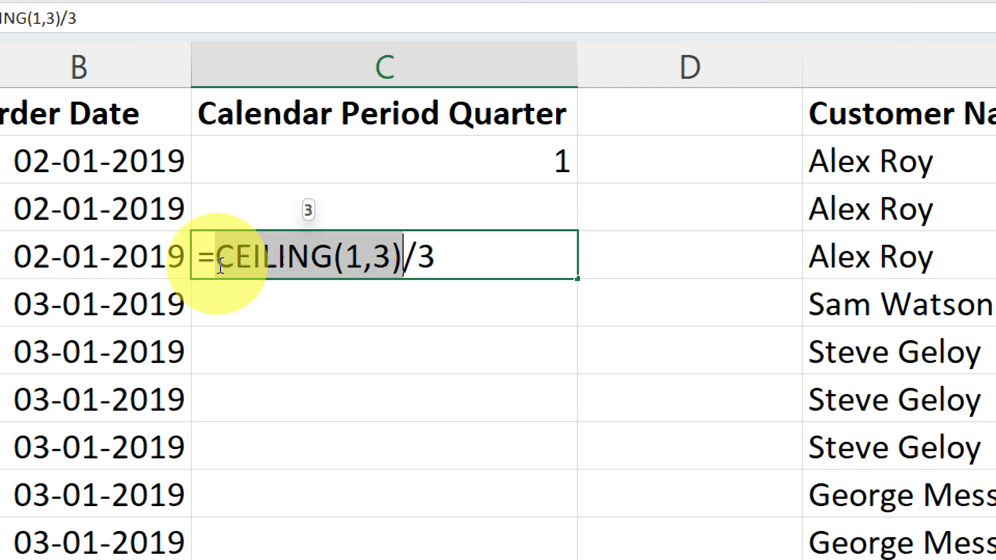
{"action": "key", "text": "Return"}
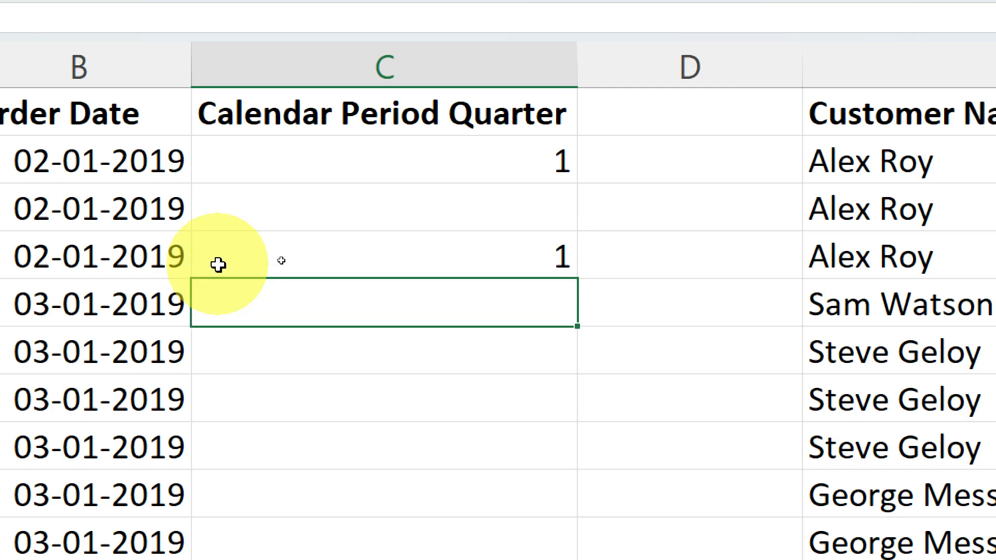
Change the number argument in C4 to 3 to test =CEILING(3,3)/3
{"action": "left_click", "coordinate": [218, 264]}
{"action": "key", "text": "F2"}
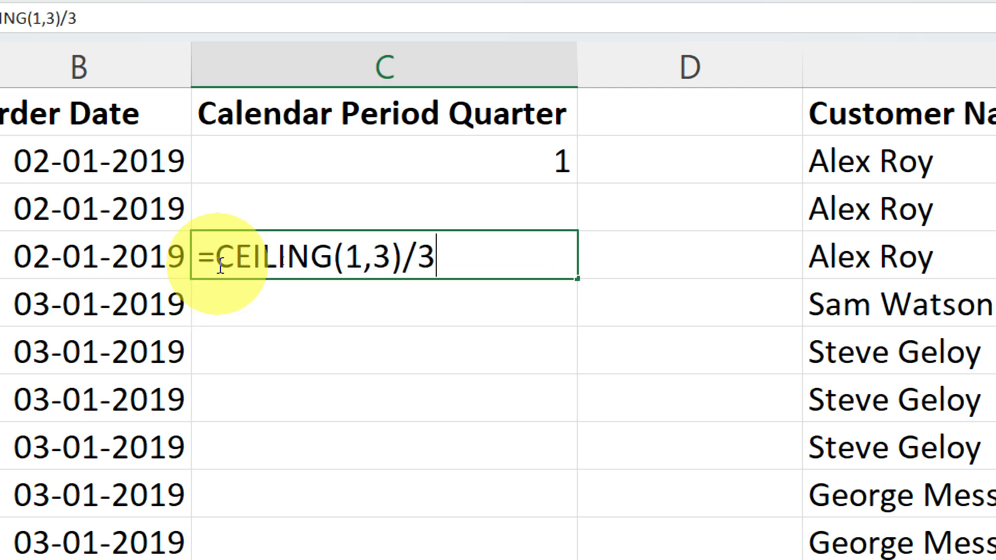
{"action": "key", "text": "Left"}
{"action": "key", "text": "Left"}
{"action": "key", "text": "Left"}
{"action": "key", "text": "Left"}
{"action": "key", "text": "Left"}
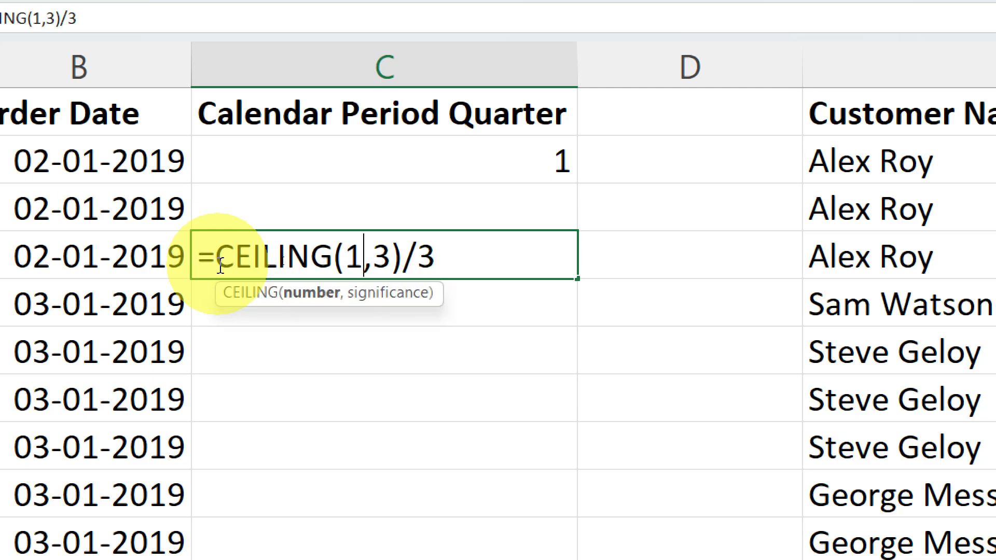
{"action": "key", "text": "BackSpace"}
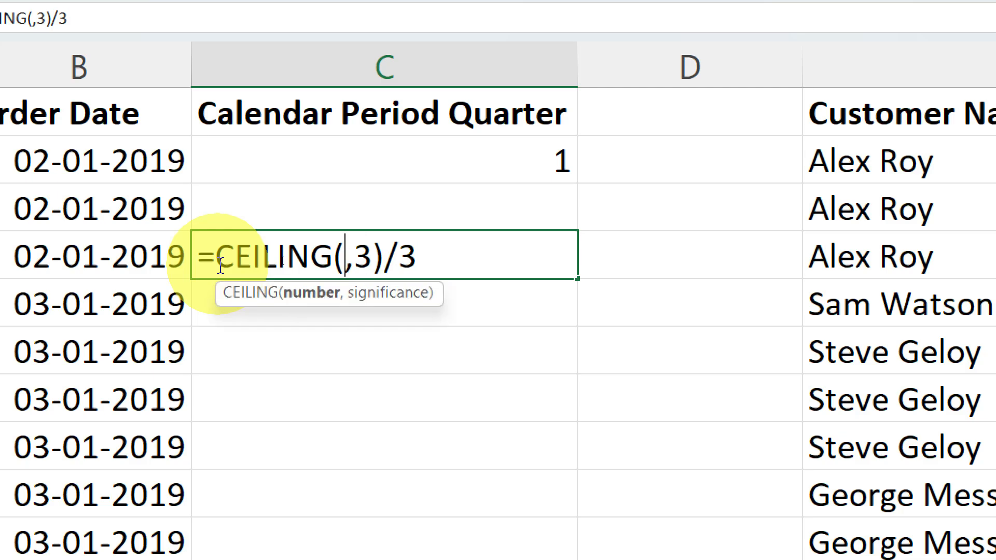
{"action": "type", "text": "2"}
{"action": "key", "text": "BackSpace"}
{"action": "type", "text": "3"}
{"action": "key", "text": "Return"}
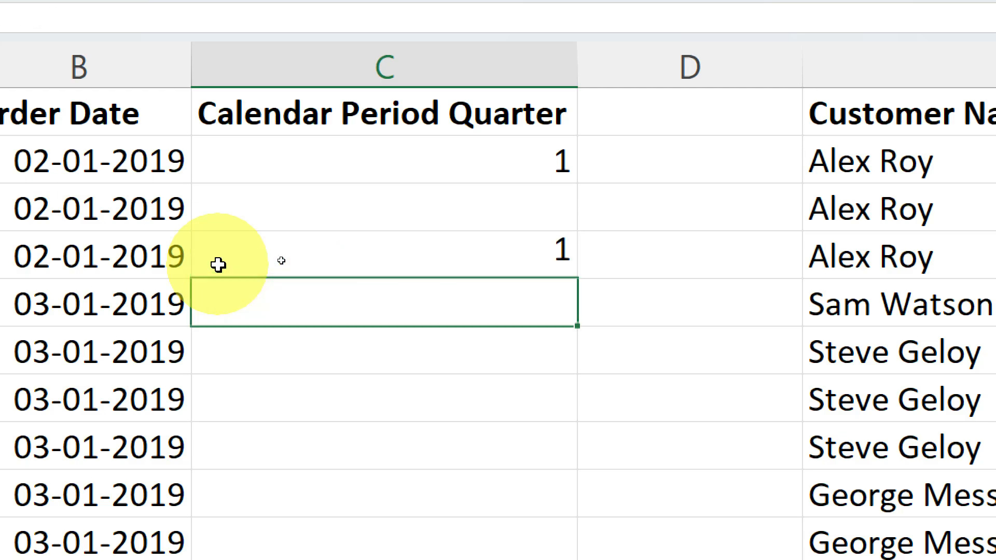
Change the number argument in C4 to 4 and then 5 to test =CEILING(5,3)/3
{"action": "left_click", "coordinate": [218, 264]}
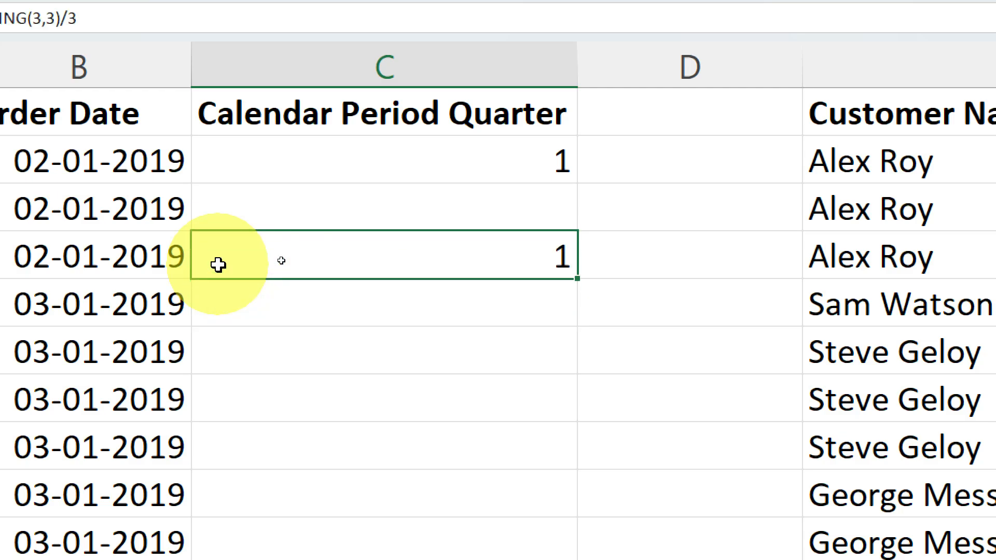
{"action": "double_click", "coordinate": [218, 264]}
{"action": "key", "text": "Left"}
{"action": "key", "text": "Left"}
{"action": "key", "text": "Left"}
{"action": "key", "text": "Left"}
{"action": "key", "text": "Left"}
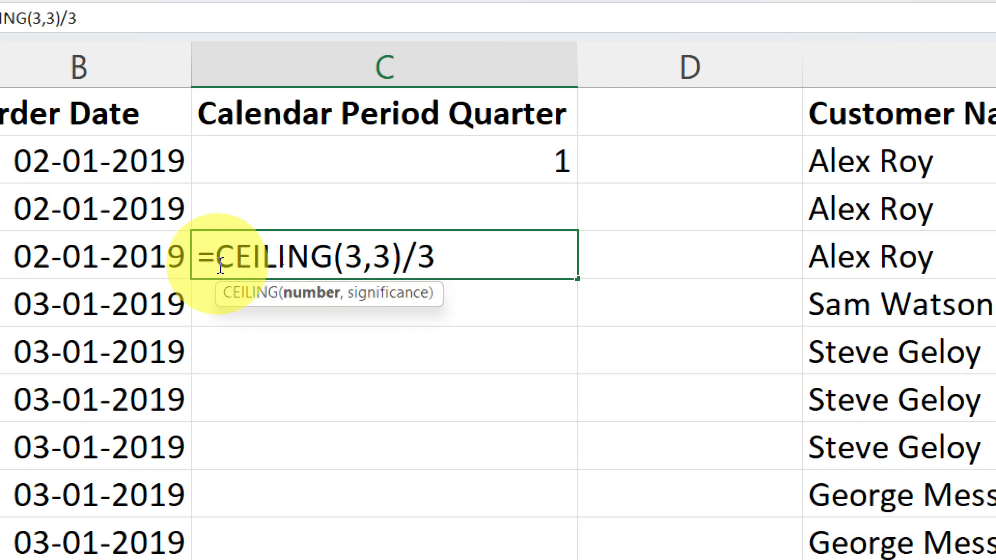
{"action": "key", "text": "BackSpace"}
{"action": "type", "text": "4"}
{"action": "key", "text": "BackSpace"}
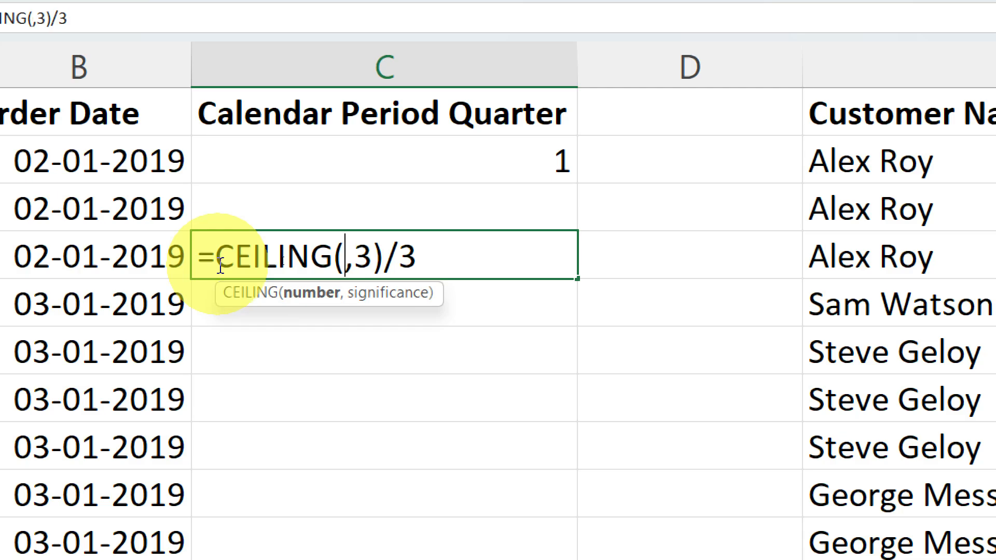
{"action": "type", "text": "5"}
{"action": "key", "text": "Return"}
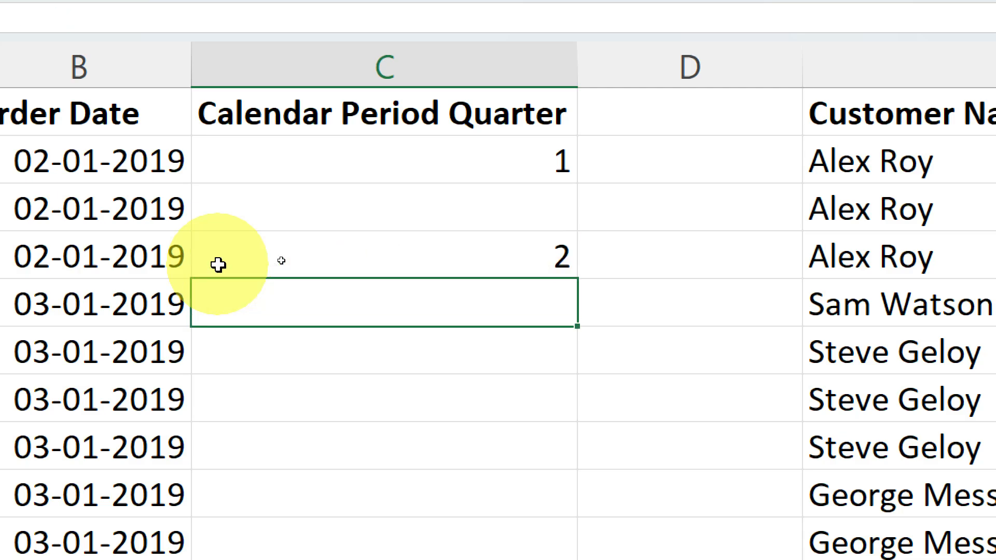
Set the number argument in C4 to 6 to test =CEILING(6,3)/3
{"action": "double_click", "coordinate": [262, 257]}
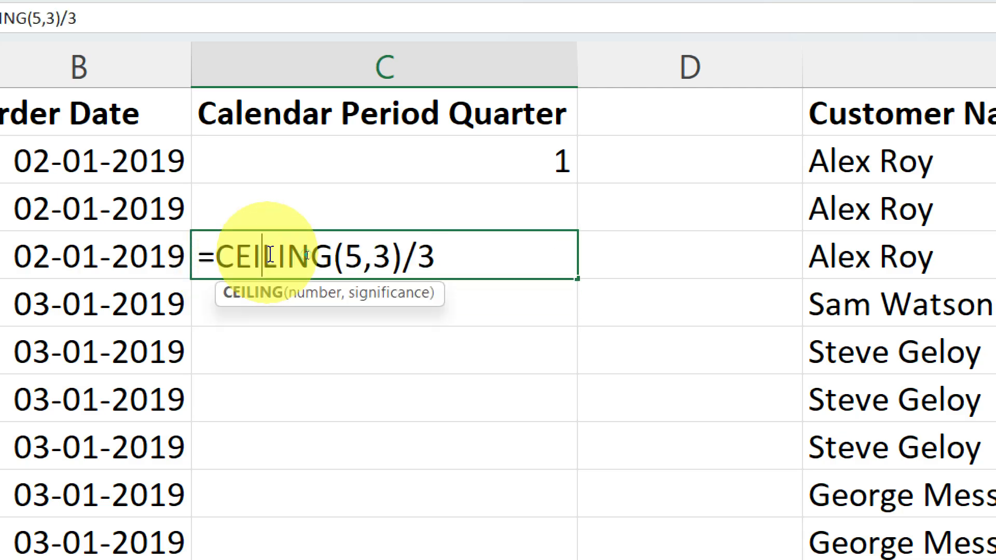
{"action": "double_click", "coordinate": [346, 256]}
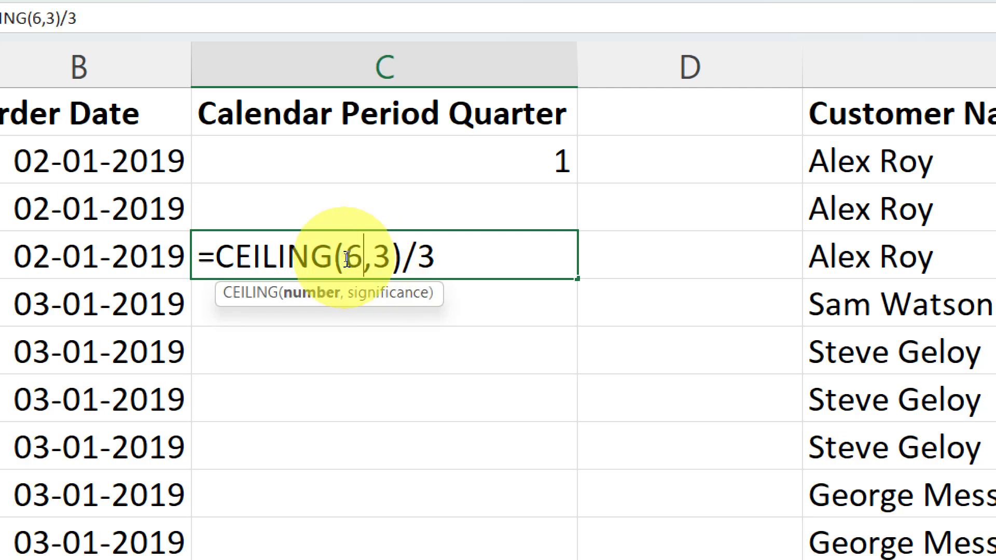
{"action": "type", "text": "6"}
{"action": "key", "text": "Return"}
Evaluate the CEILING(6,3) part inside C4's formula and undo the evaluation
{"action": "double_click", "coordinate": [345, 258]}
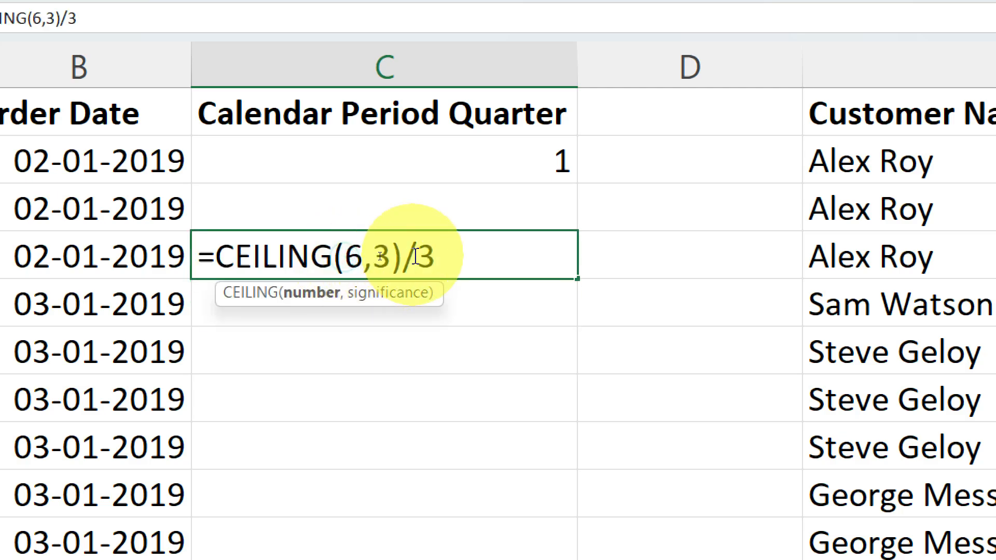
{"action": "left_click_drag", "start_coordinate": [403, 256], "coordinate": [217, 240]}
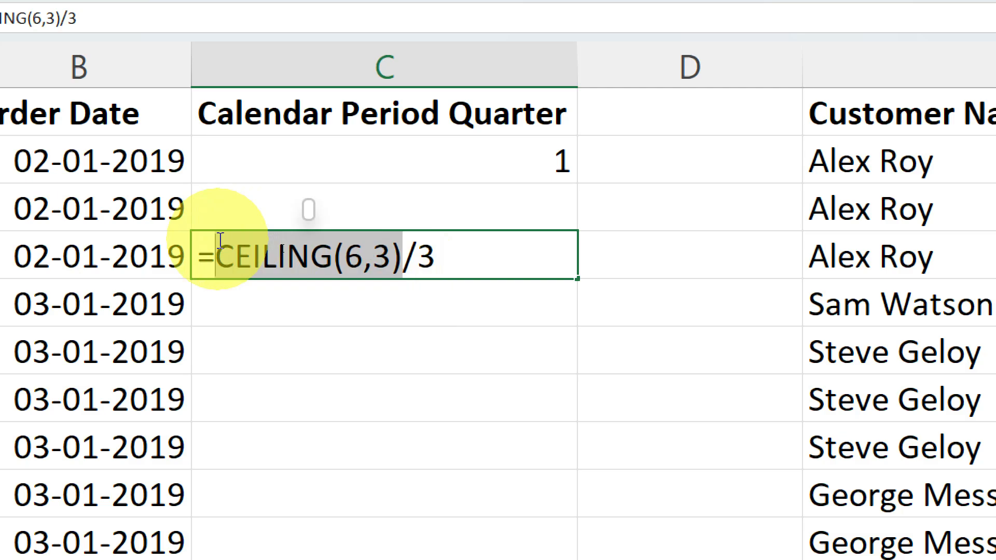
{"action": "type", "text": "6"}
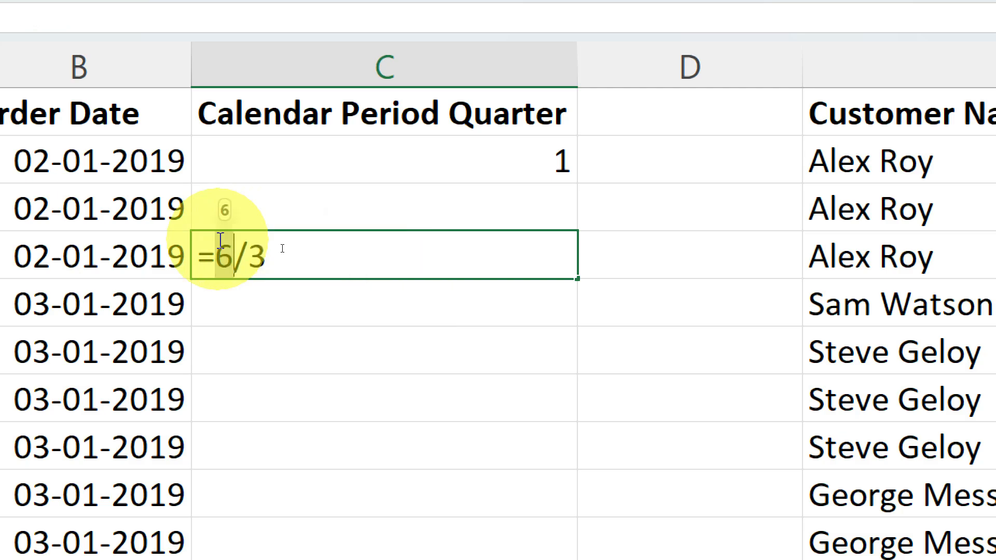
{"action": "key", "text": "ctrl+z"}
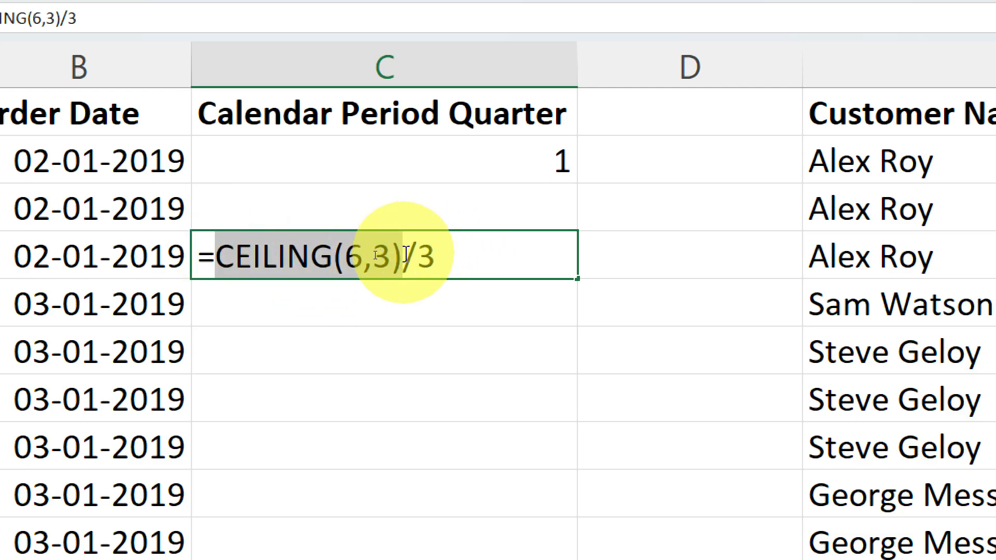
Change the number argument in C4 to 7 and then 8 to test =CEILING(8,3)/3
{"action": "left_click_drag", "start_coordinate": [406, 254], "coordinate": [438, 251]}
{"action": "left_click_drag", "start_coordinate": [361, 258], "coordinate": [351, 259]}
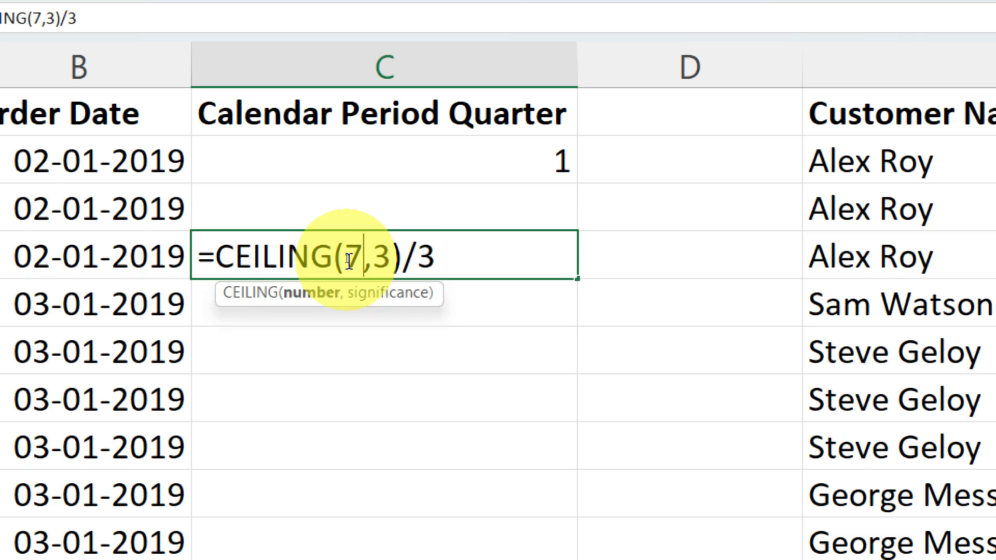
{"action": "key", "text": "Return"}
{"action": "double_click", "coordinate": [347, 260]}
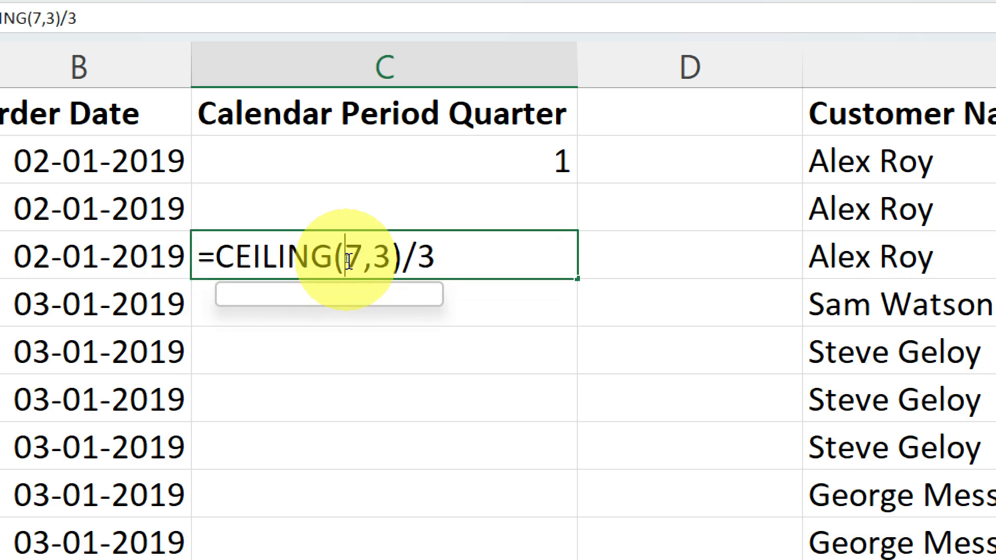
{"action": "left_click_drag", "start_coordinate": [345, 259], "coordinate": [359, 260]}
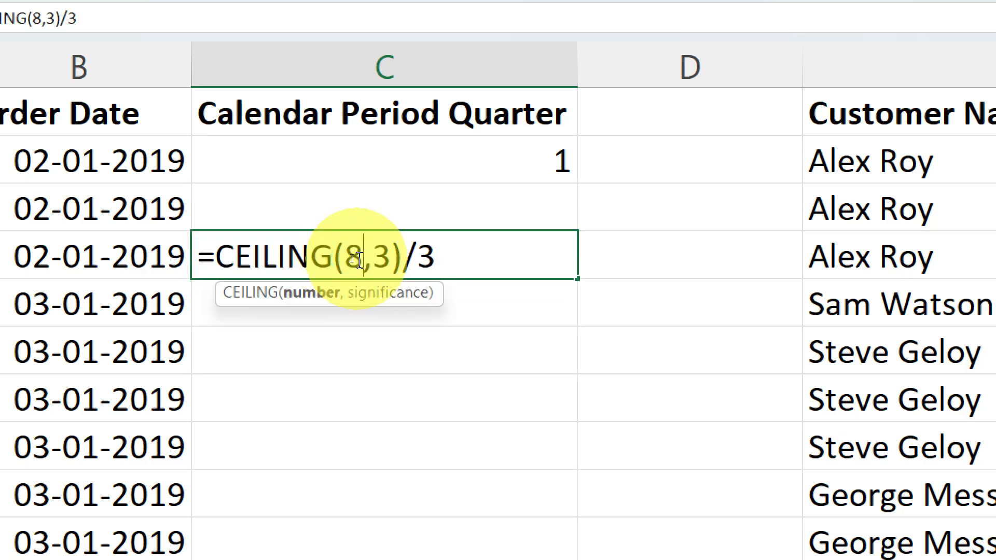
{"action": "key", "text": "Return"}
Set the number argument in C4 to 9 to test =CEILING(9,3)/3
{"action": "left_click", "coordinate": [356, 259]}
{"action": "double_click", "coordinate": [358, 262]}
{"action": "left_click_drag", "start_coordinate": [362, 259], "coordinate": [347, 260]}
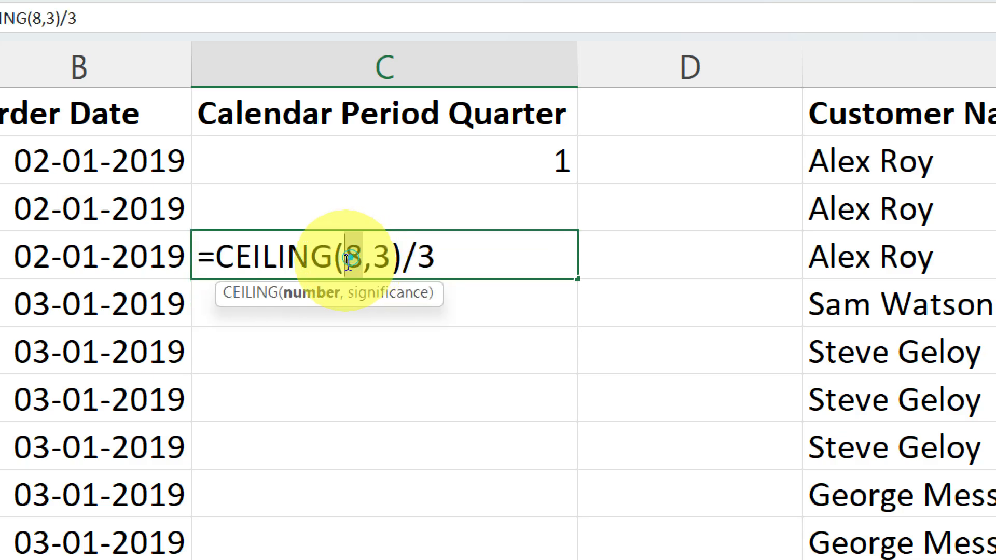
{"action": "type", "text": "9"}
{"action": "key", "text": "Return"}
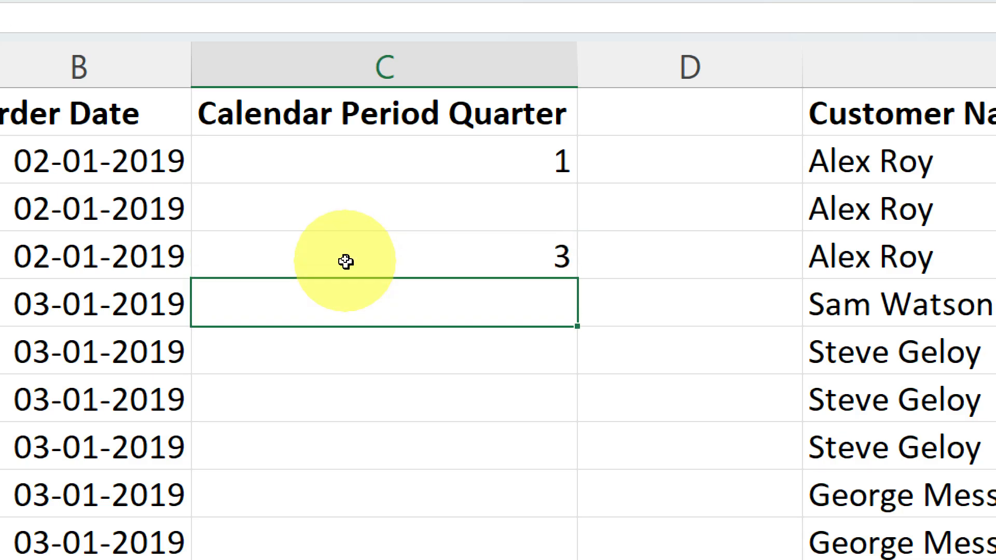
Clear the test formula from cell C4
{"action": "left_click", "coordinate": [346, 261]}
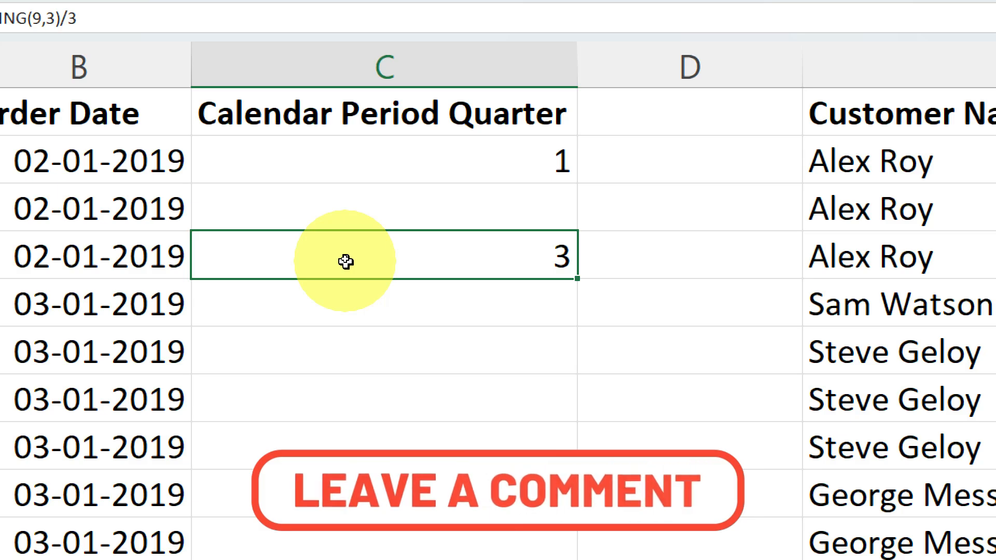
{"action": "double_click", "coordinate": [346, 261]}
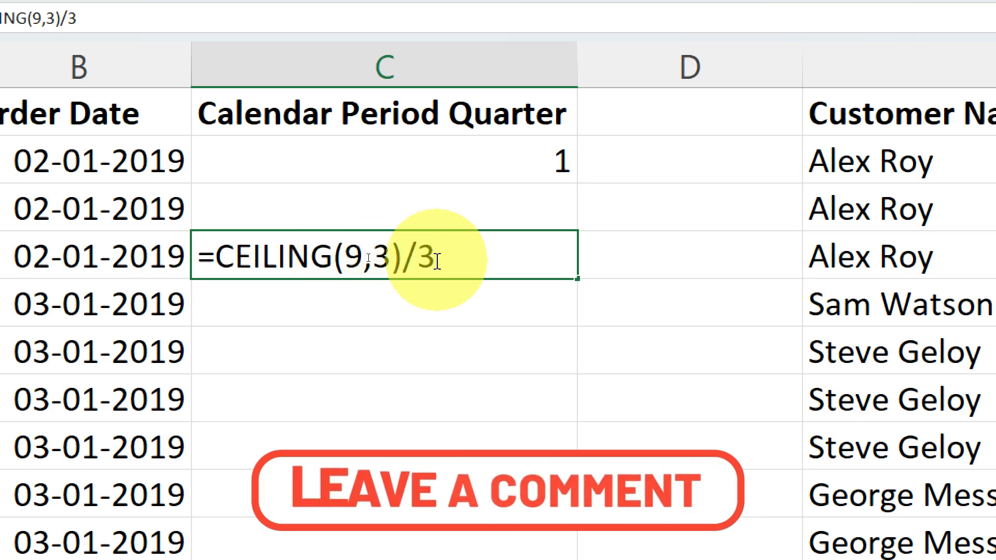
{"action": "left_click_drag", "start_coordinate": [433, 258], "coordinate": [133, 256]}
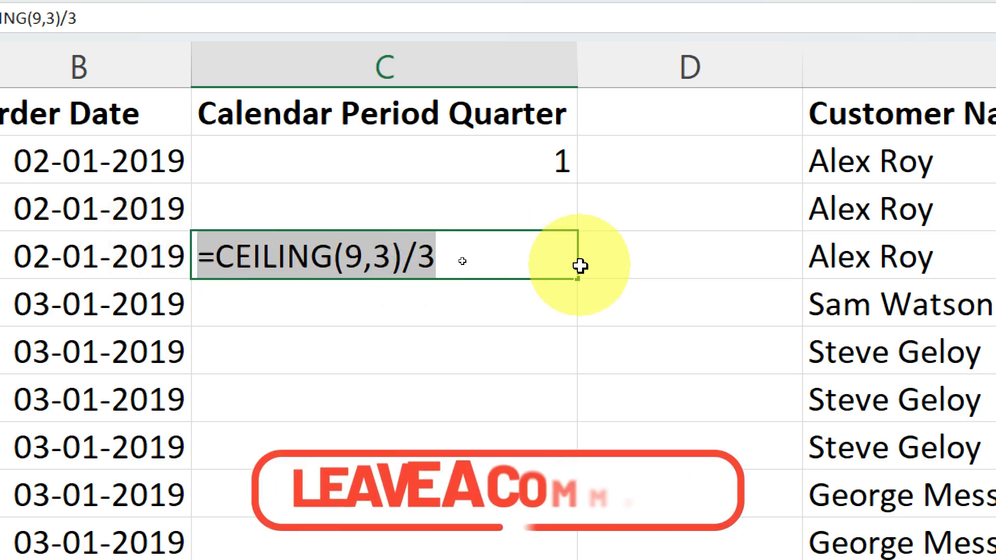
{"action": "key", "text": "Delete"}
{"action": "key", "text": "Escape"}
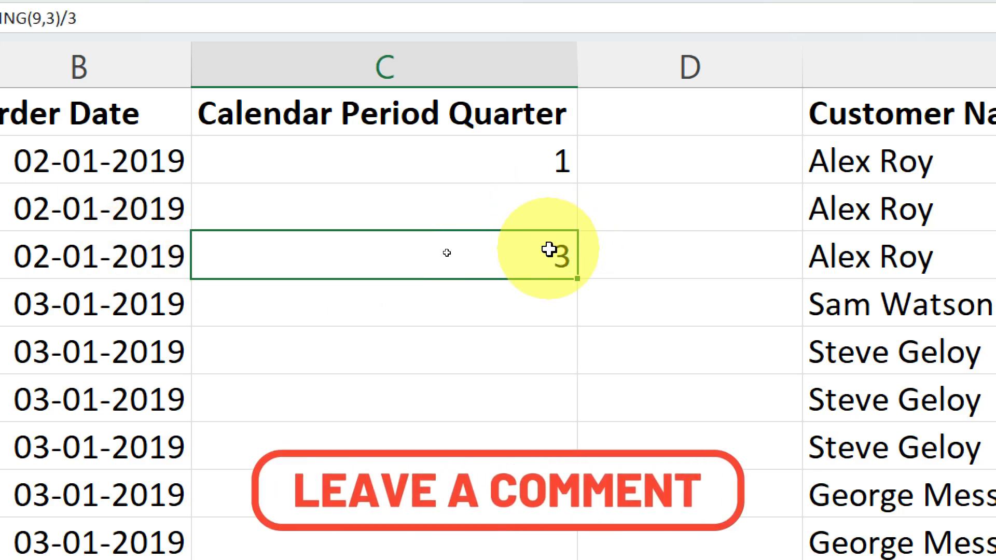
{"action": "key", "text": "Delete"}
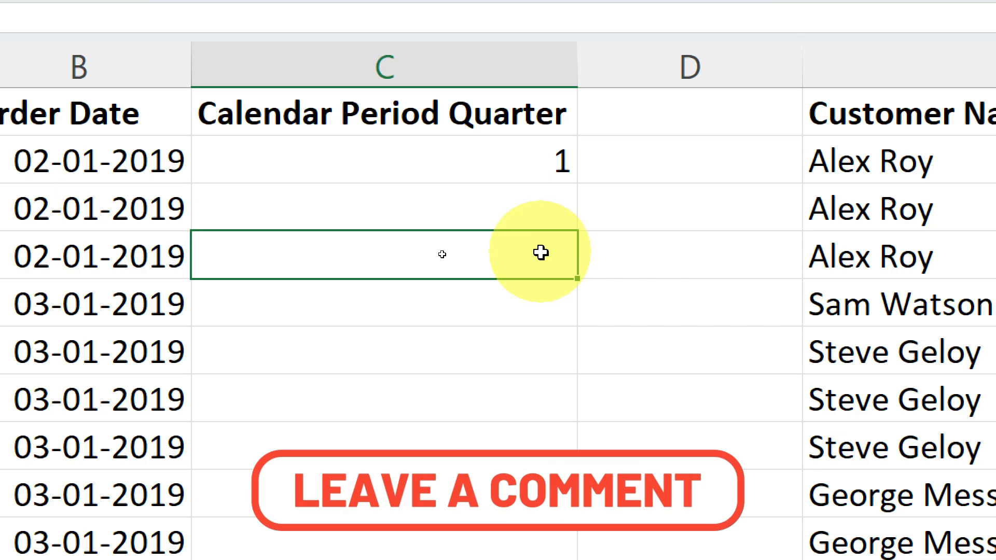
Insert the CEILING function in front of MONTH(B2) in C2's formula so the month becomes its number argument
{"action": "double_click", "coordinate": [489, 163]}
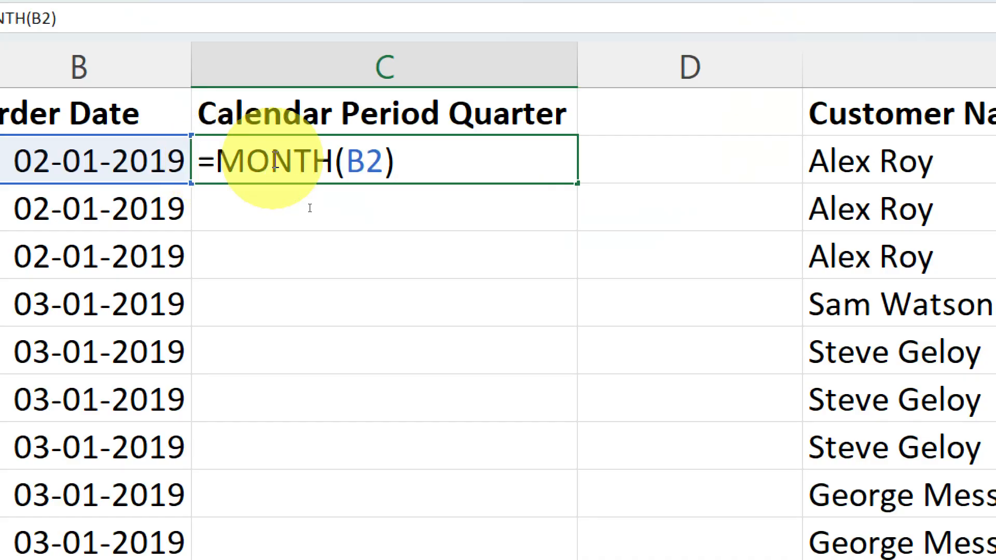
{"action": "type", "text": "c"}
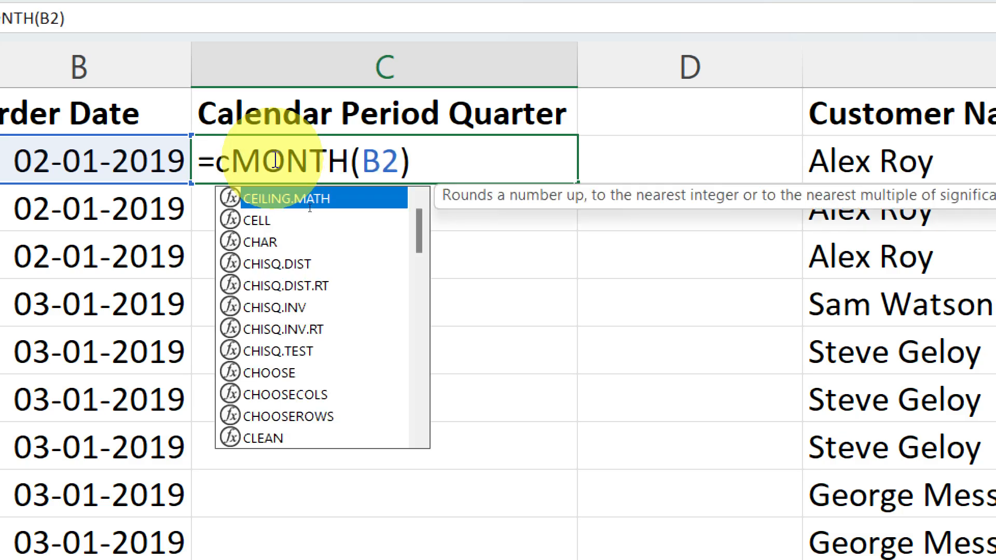
{"action": "type", "text": "i"}
{"action": "key", "text": "BackSpace"}
{"action": "type", "text": "ei"}
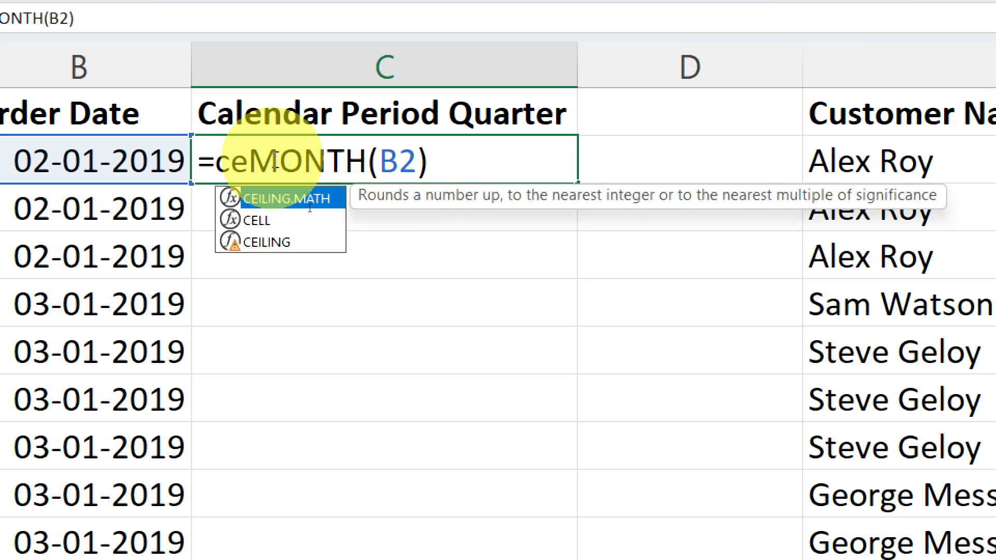
{"action": "key", "text": "Down"}
{"action": "key", "text": "Tab"}
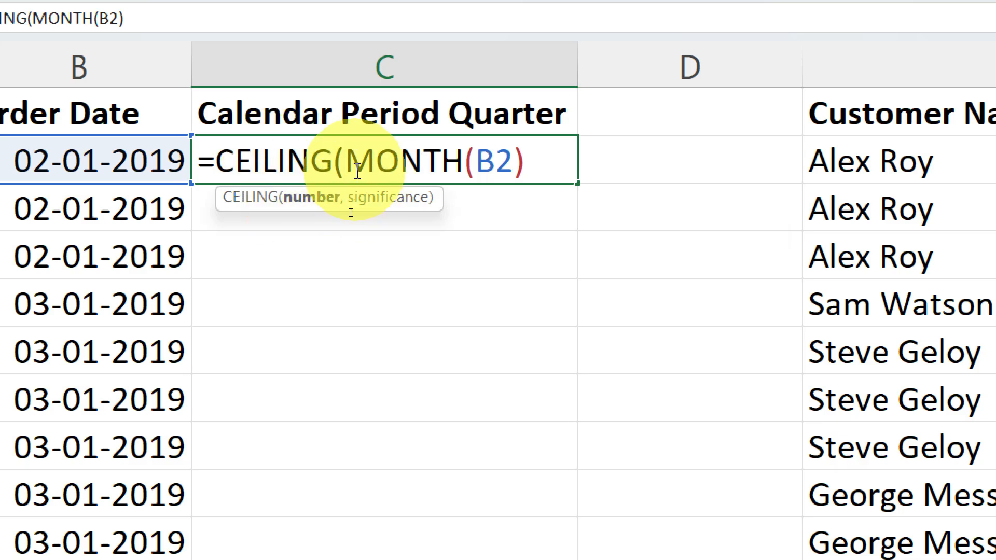
Complete C2's formula with significance 3 and a division by 3, giving =CEILING(MONTH(B2),3)/3
{"action": "left_click_drag", "start_coordinate": [346, 160], "coordinate": [549, 154]}
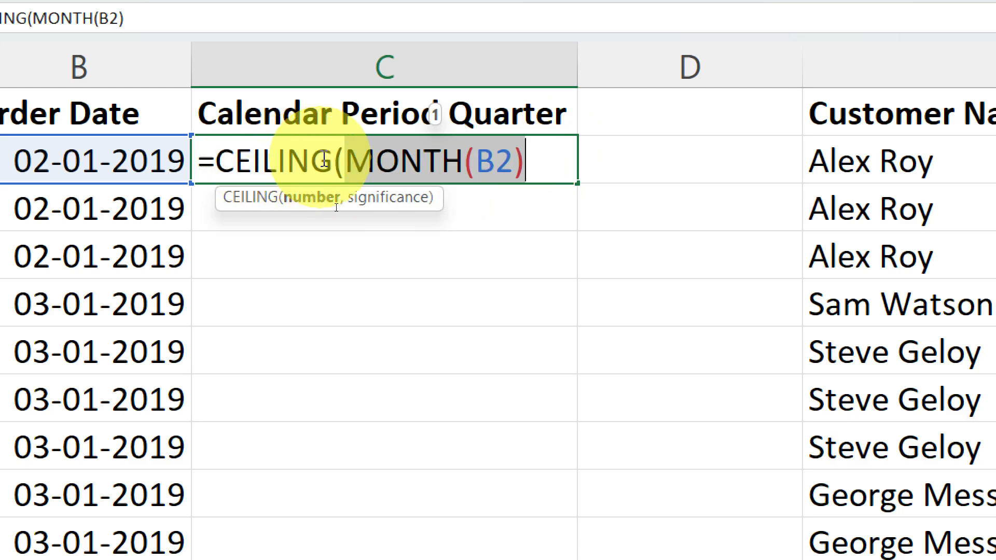
{"action": "left_click_drag", "start_coordinate": [343, 207], "coordinate": [237, 171]}
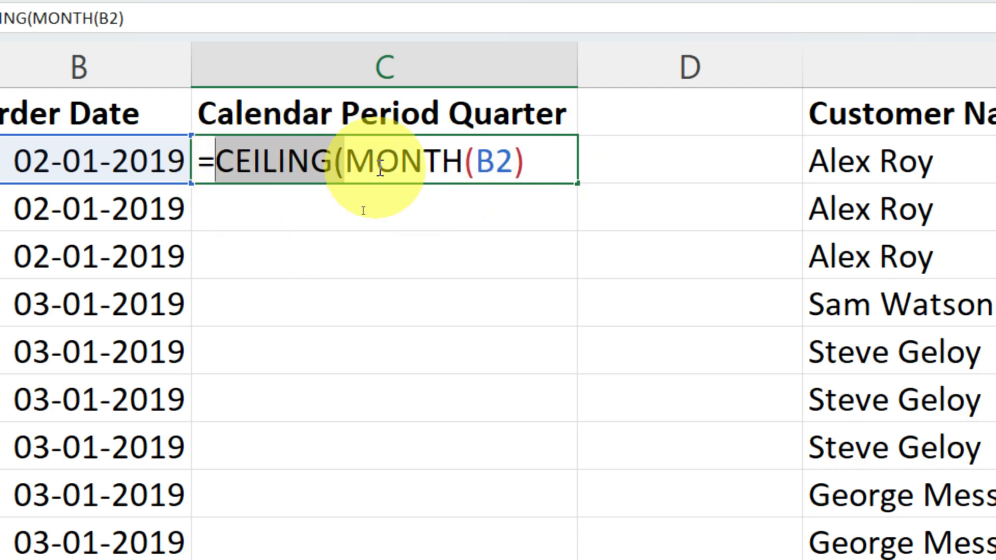
{"action": "left_click", "coordinate": [347, 162]}
{"action": "left_click_drag", "start_coordinate": [350, 162], "coordinate": [548, 169]}
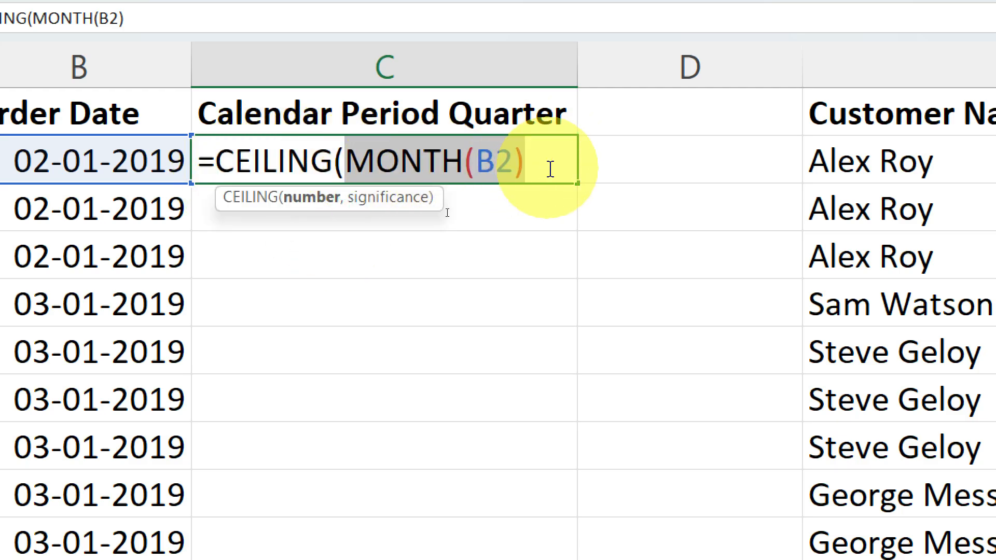
{"action": "left_click", "coordinate": [547, 166]}
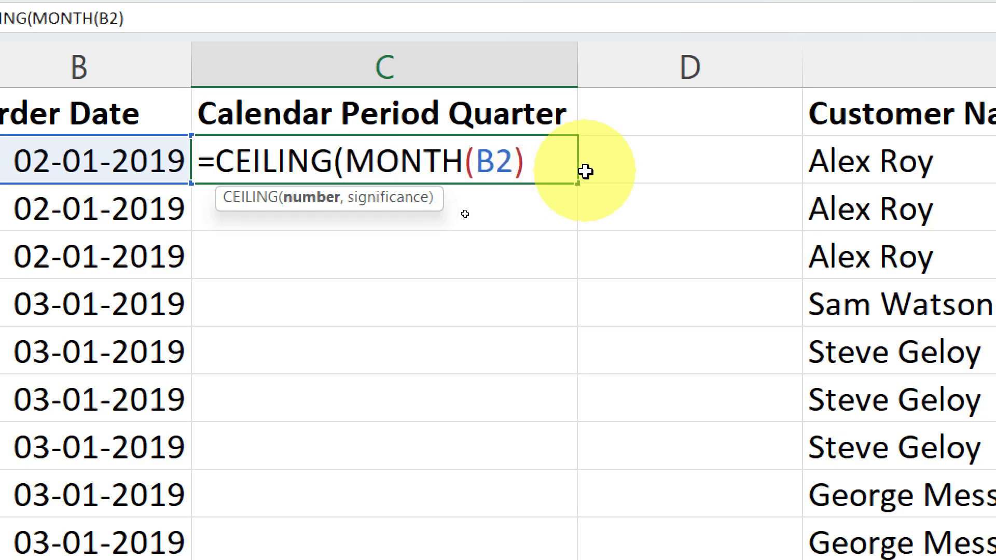
{"action": "type", "text": ","}
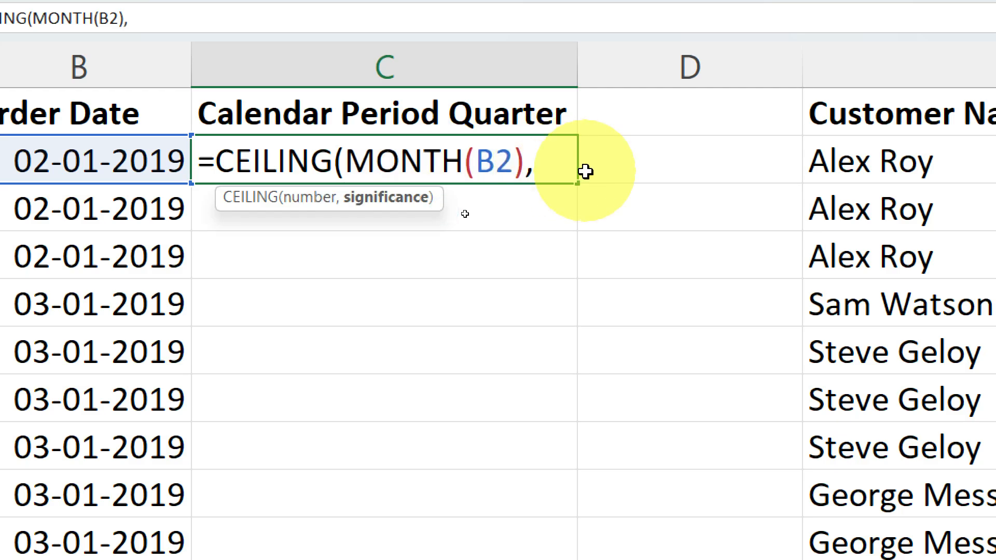
{"action": "type", "text": "3)/3"}
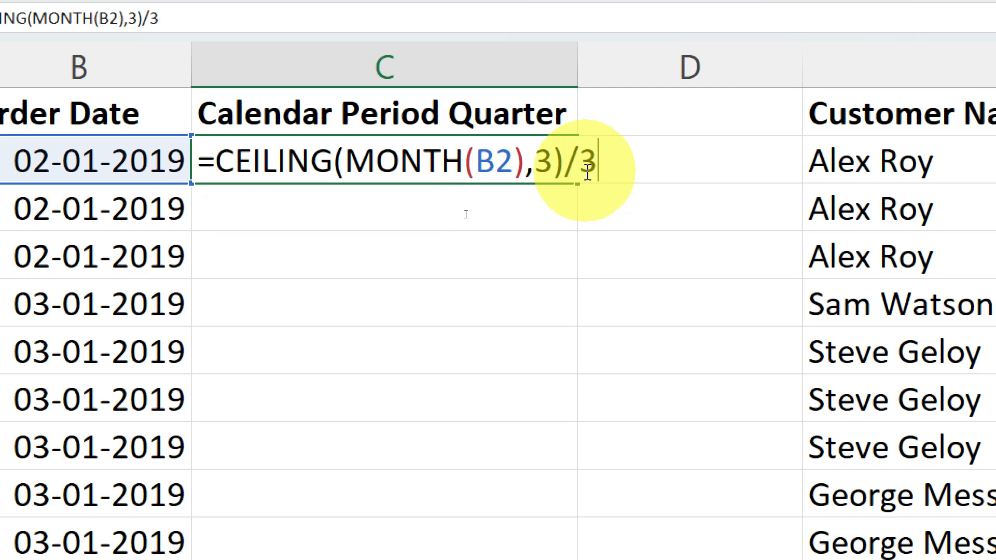
{"action": "key", "text": "Return"}
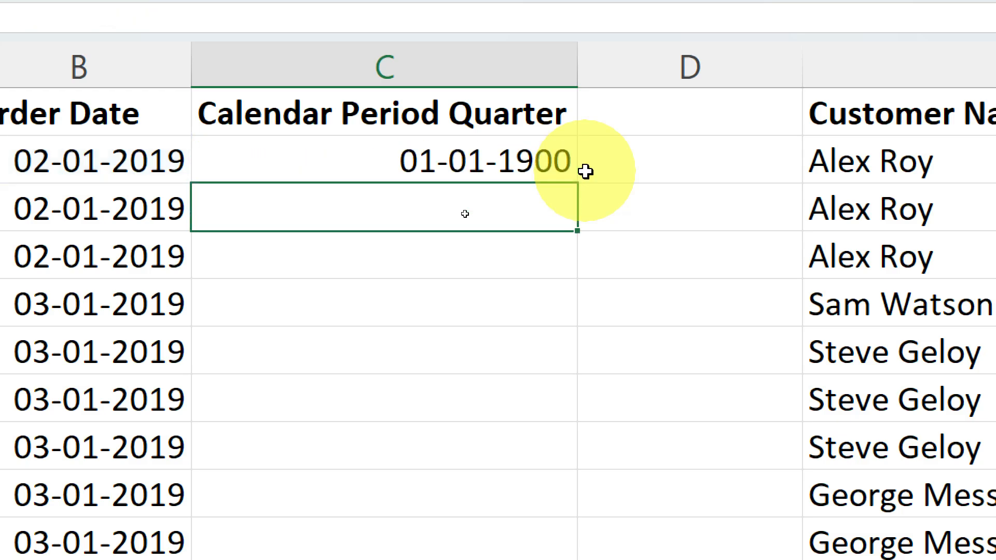
Format C2 as General and fill its formula down the whole Calendar Period Quarter column
{"action": "key", "text": "Up"}
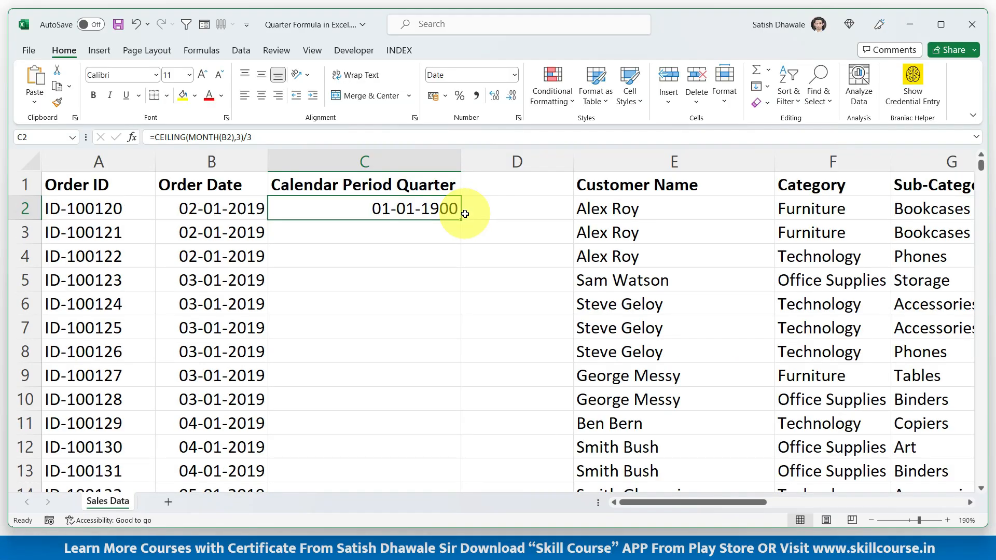
{"action": "left_click", "coordinate": [513, 74]}
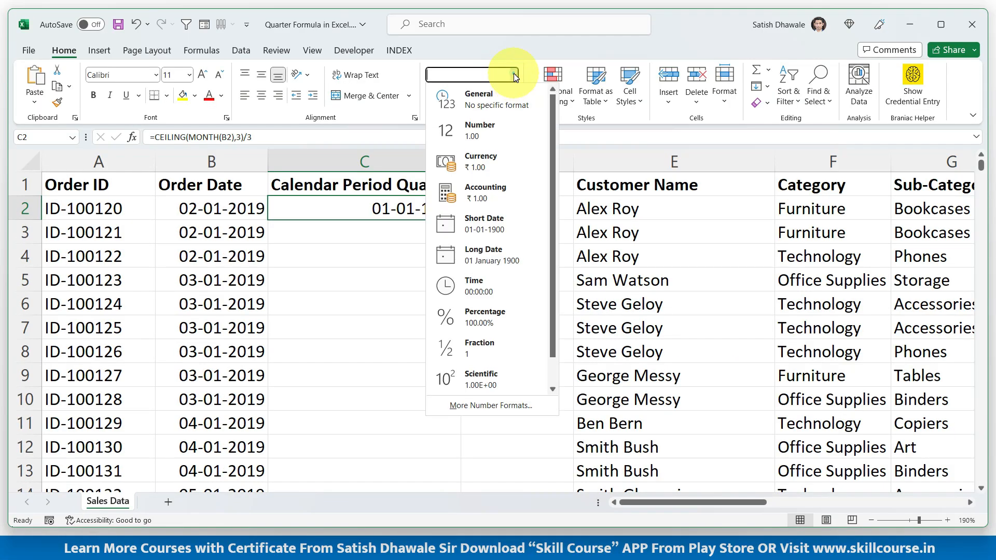
{"action": "left_click", "coordinate": [489, 106]}
{"action": "double_click", "coordinate": [461, 221]}
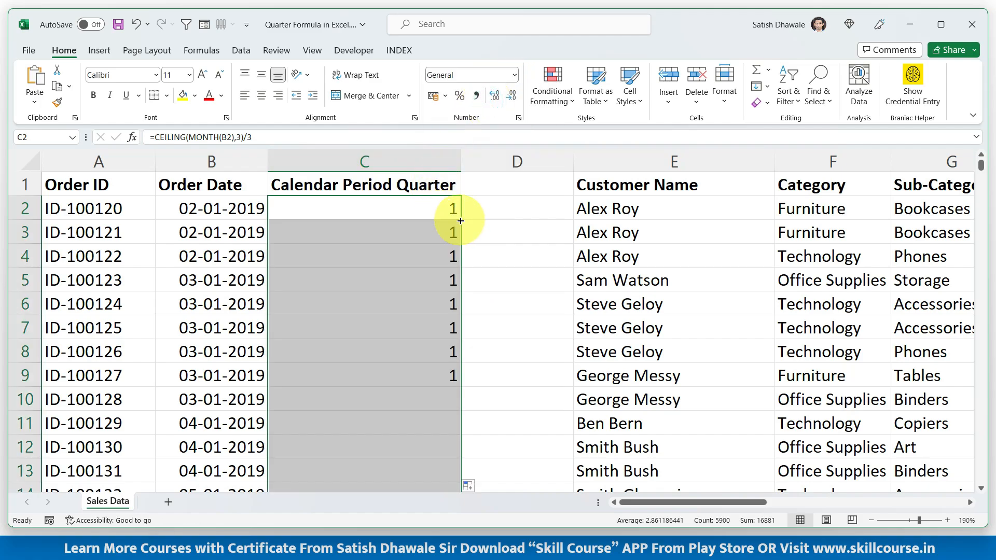
Check the filled quarter numbers against the order dates from the last data row back up to the first
{"action": "left_click", "coordinate": [401, 248]}
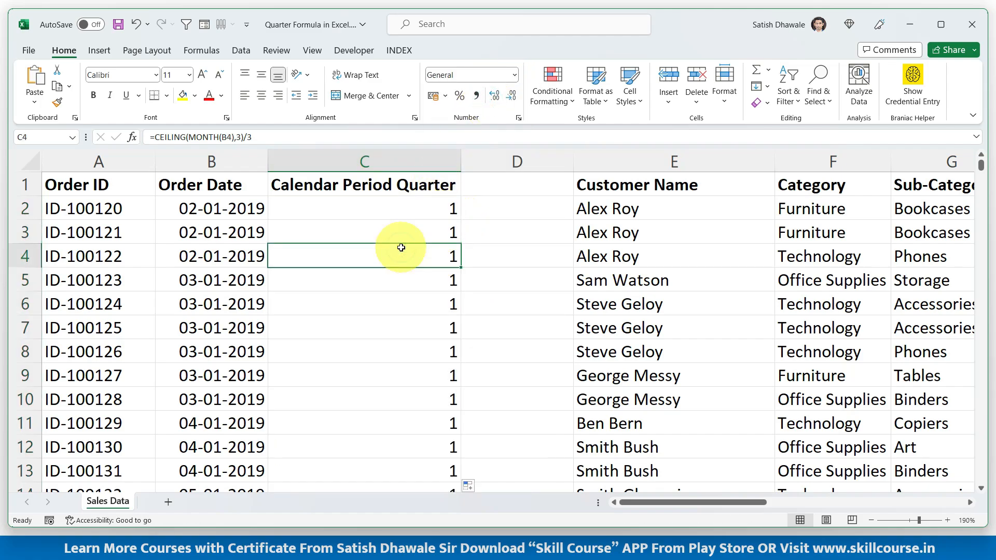
{"action": "key", "text": "ctrl+Down"}
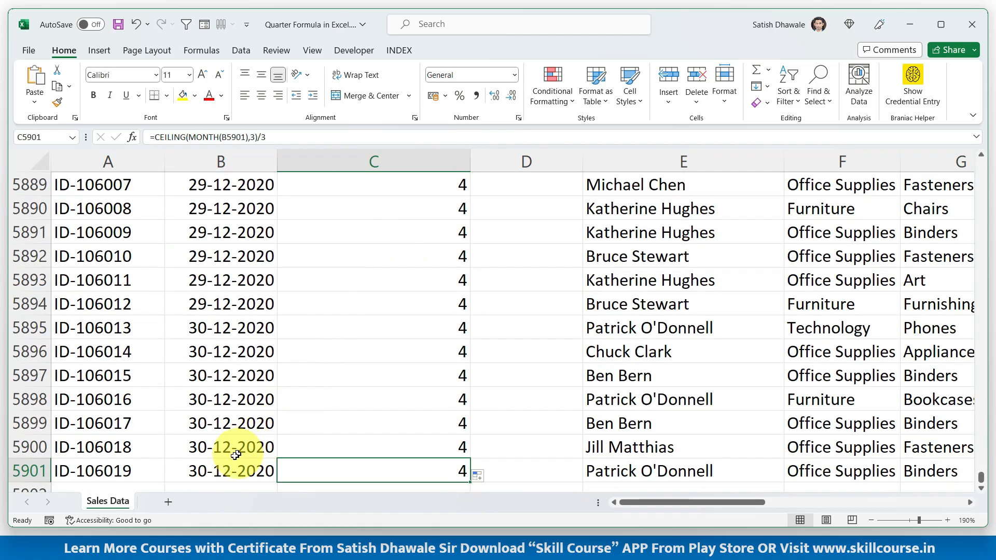
{"action": "scroll", "coordinate": [407, 381], "scroll_direction": "up", "scroll_amount": 4}
{"action": "scroll", "coordinate": [407, 381], "scroll_direction": "up", "scroll_amount": 20}
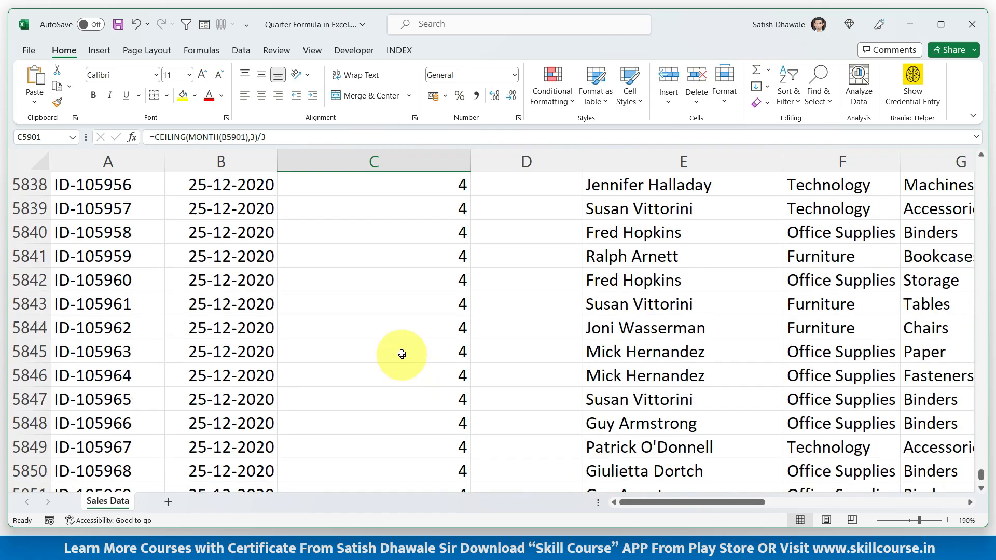
{"action": "scroll", "coordinate": [402, 352], "scroll_direction": "up", "scroll_amount": 20}
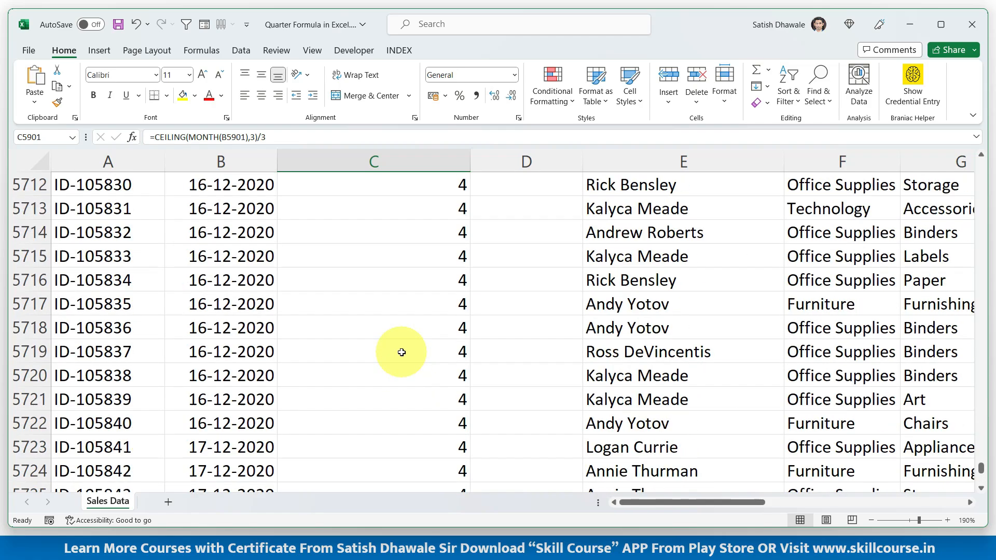
{"action": "scroll", "coordinate": [402, 352], "scroll_direction": "up", "scroll_amount": 20}
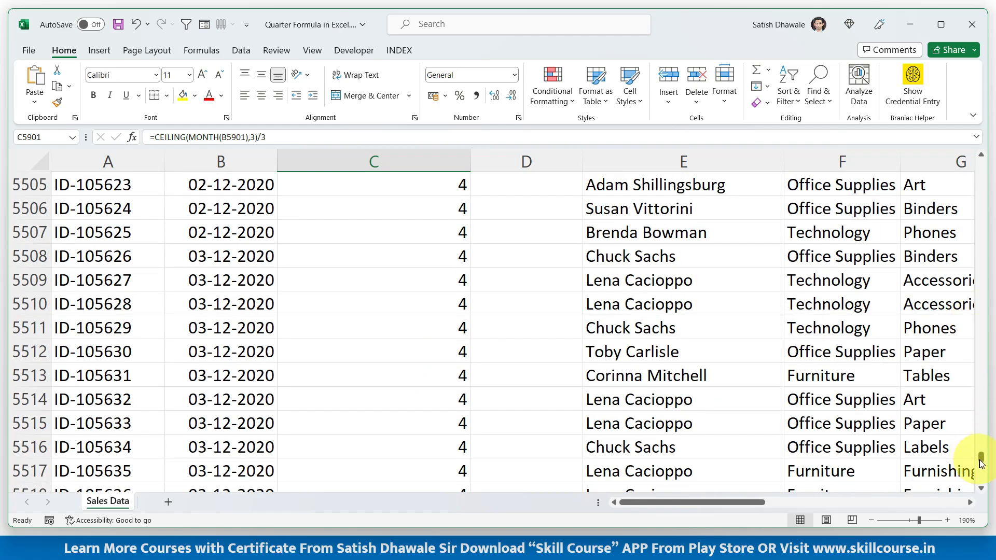
{"action": "left_click_drag", "start_coordinate": [981, 464], "coordinate": [982, 388]}
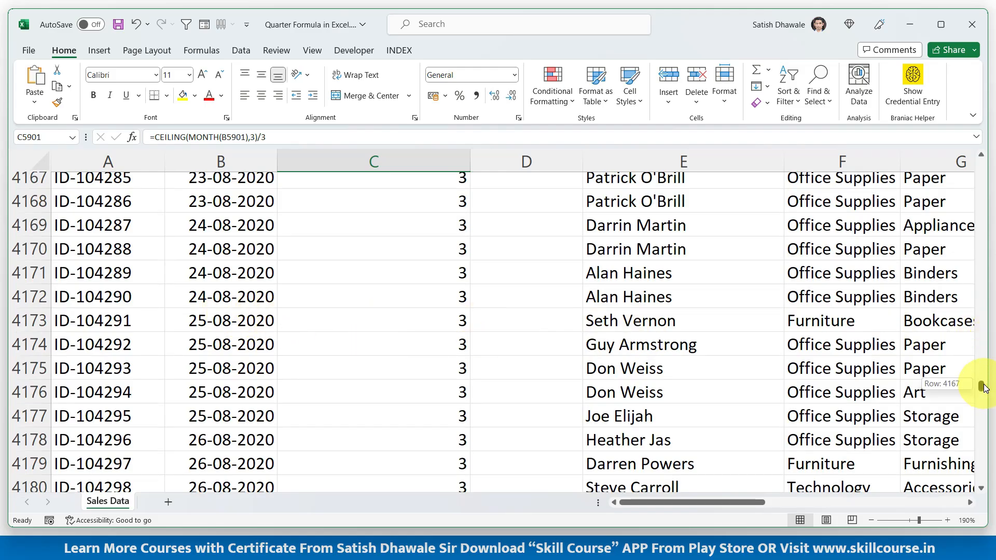
{"action": "left_click_drag", "start_coordinate": [985, 389], "coordinate": [981, 156]}
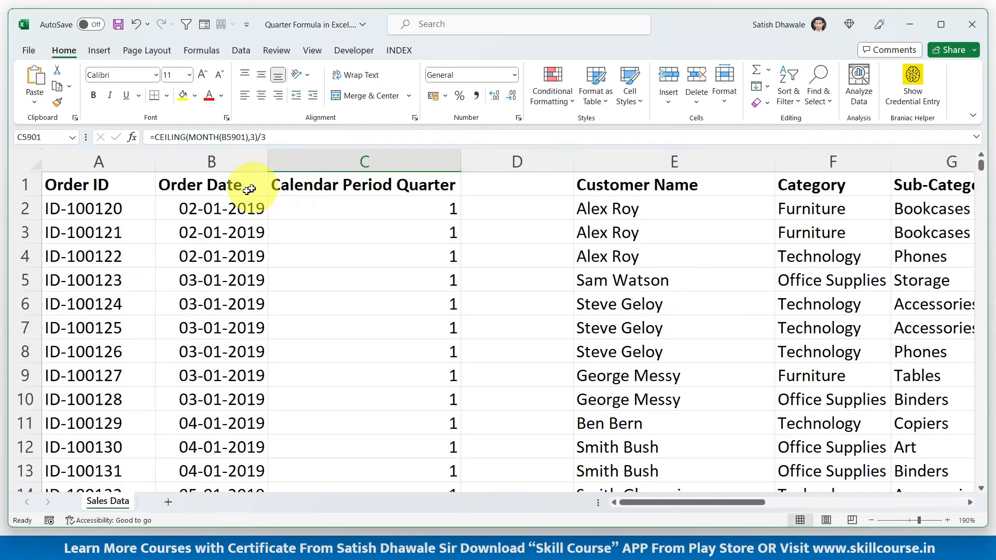
Test the quarter formula by setting B2's order date to 02-03-2019, followed by 02-04-2019
{"action": "double_click", "coordinate": [208, 208]}
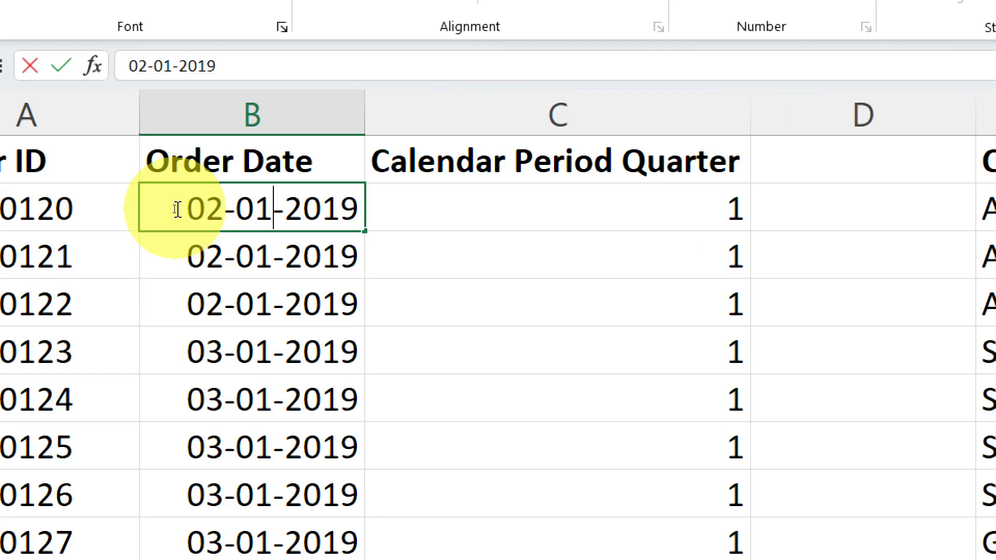
{"action": "key", "text": "BackSpace"}
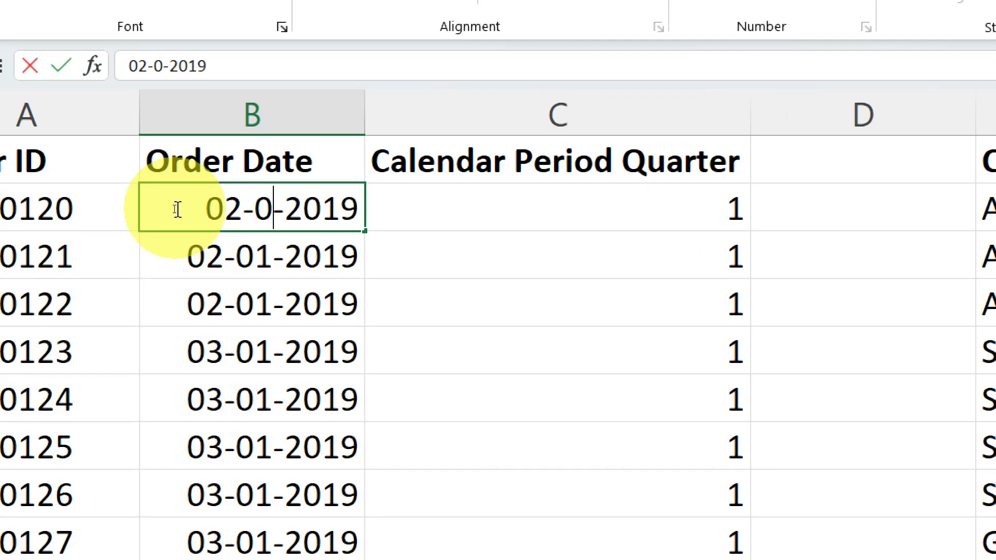
{"action": "type", "text": "3"}
{"action": "key", "text": "Return"}
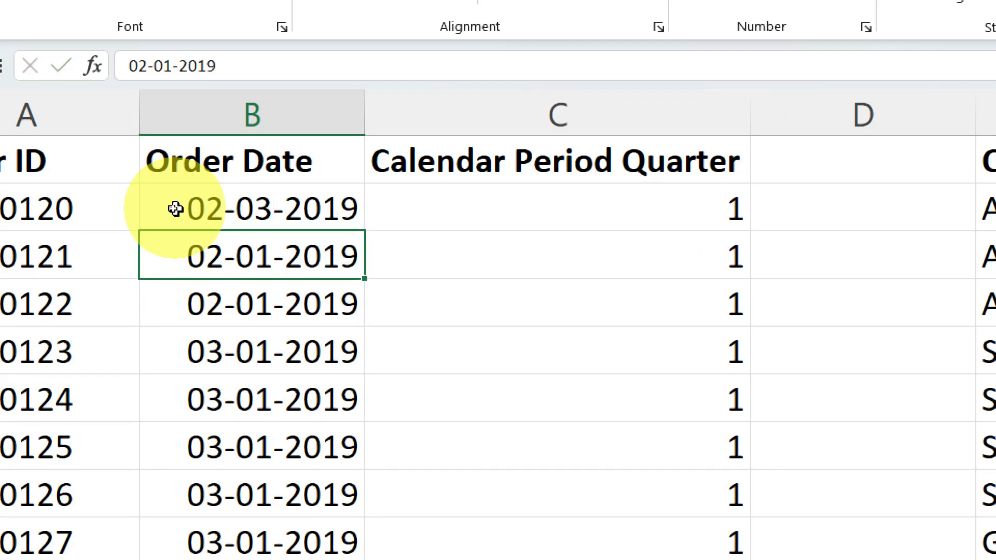
{"action": "left_click", "coordinate": [175, 210]}
{"action": "key", "text": "F2"}
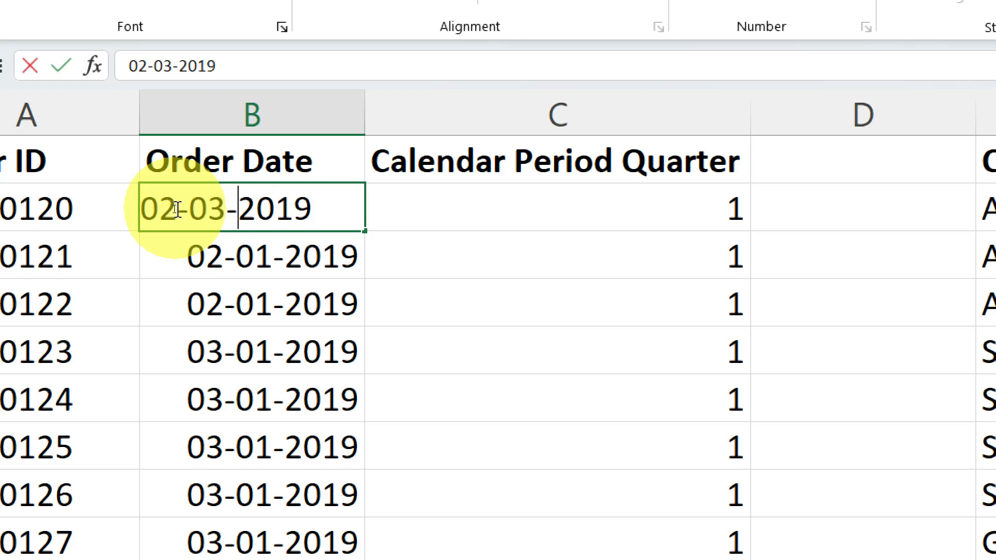
{"action": "key", "text": "BackSpace"}
{"action": "type", "text": "4"}
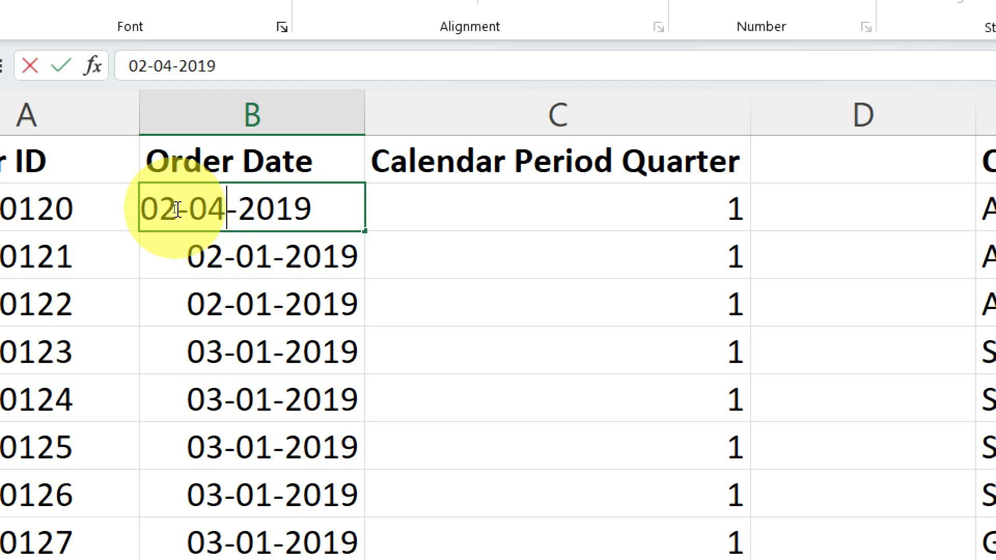
{"action": "key", "text": "Return"}
Test the remaining quarters by setting B2's order date to 02-08-2019, followed by 02-11-2019
{"action": "left_click", "coordinate": [175, 209]}
{"action": "key", "text": "F2"}
{"action": "key", "text": "BackSpace"}
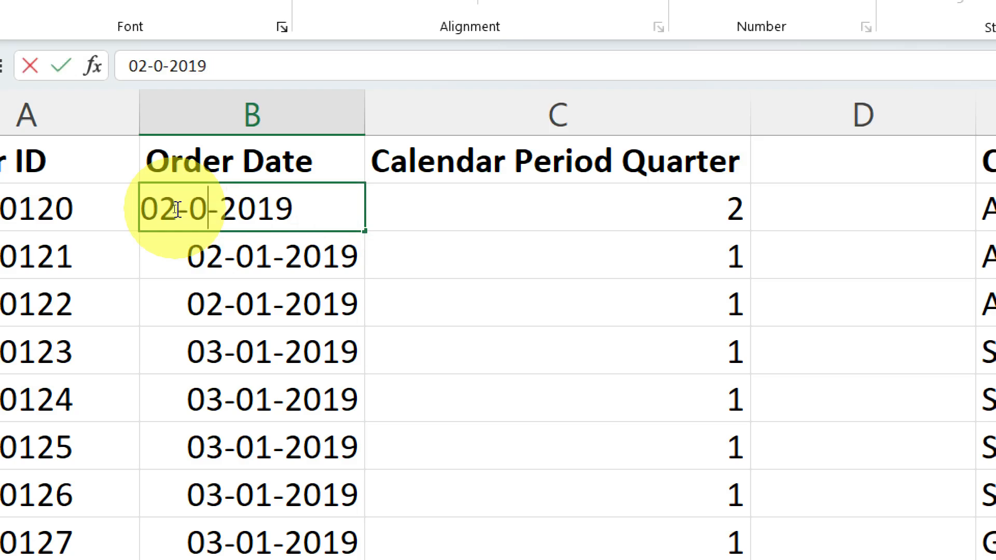
{"action": "type", "text": "8"}
{"action": "key", "text": "Return"}
{"action": "left_click", "coordinate": [176, 209]}
{"action": "key", "text": "F2"}
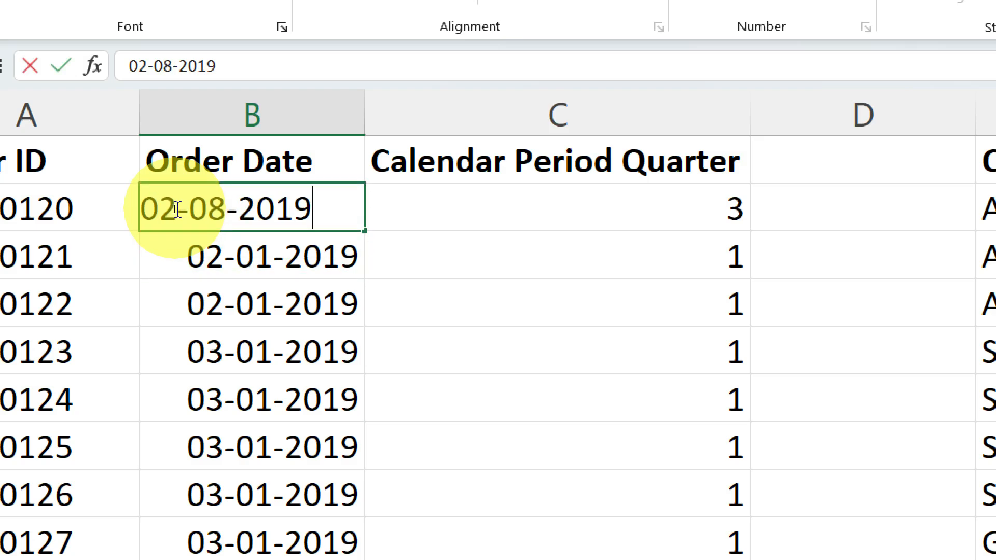
{"action": "key", "text": "BackSpace"}
{"action": "key", "text": "BackSpace"}
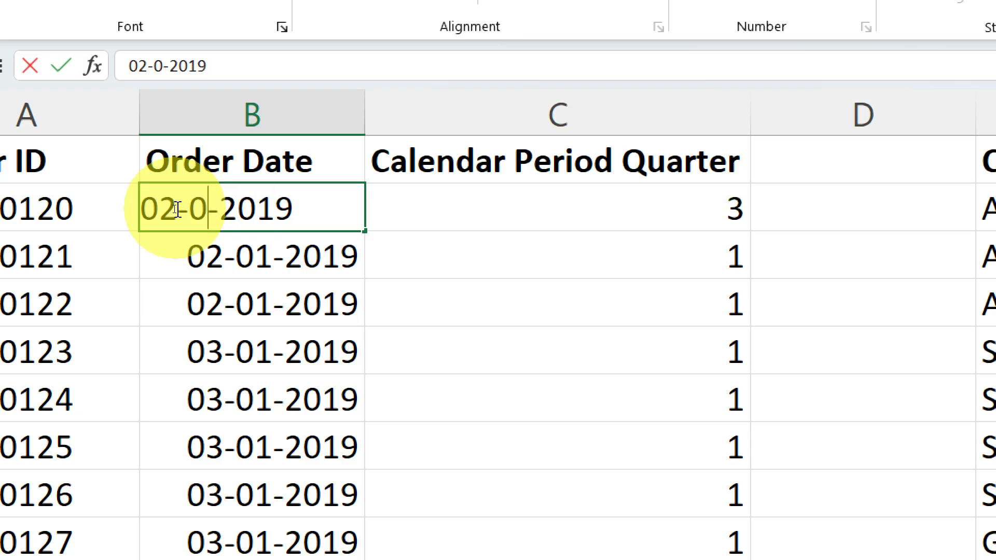
{"action": "type", "text": "11"}
{"action": "key", "text": "Return"}
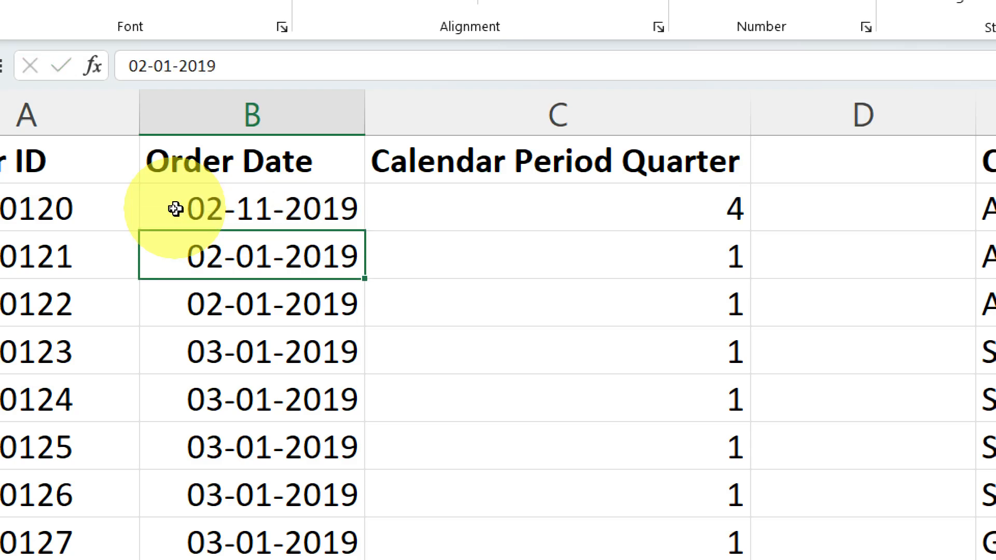
Undo the test changes made to the order date in B2
{"action": "left_click", "coordinate": [175, 209]}
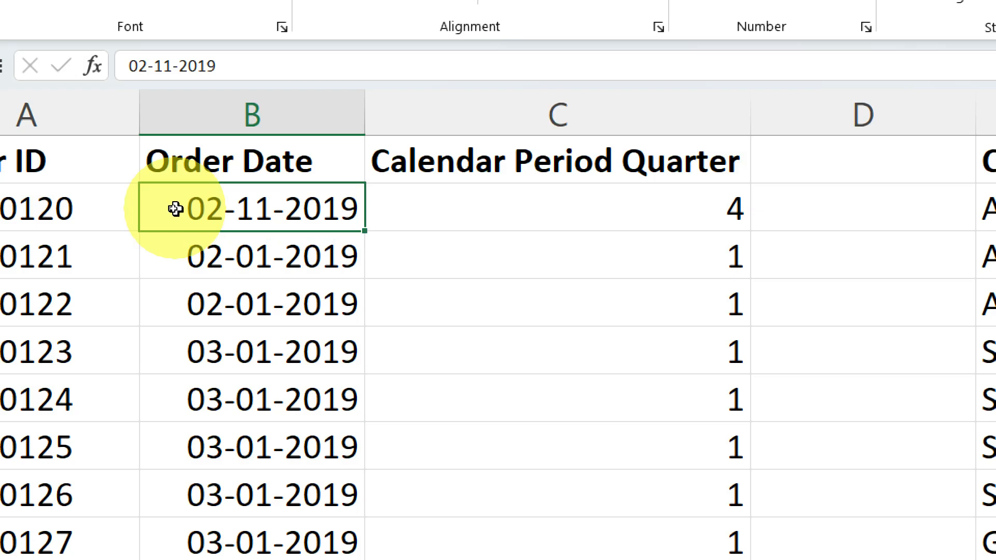
{"action": "key", "text": "ctrl+z"}
{"action": "key", "text": "ctrl+z"}
{"action": "key", "text": "ctrl+z"}
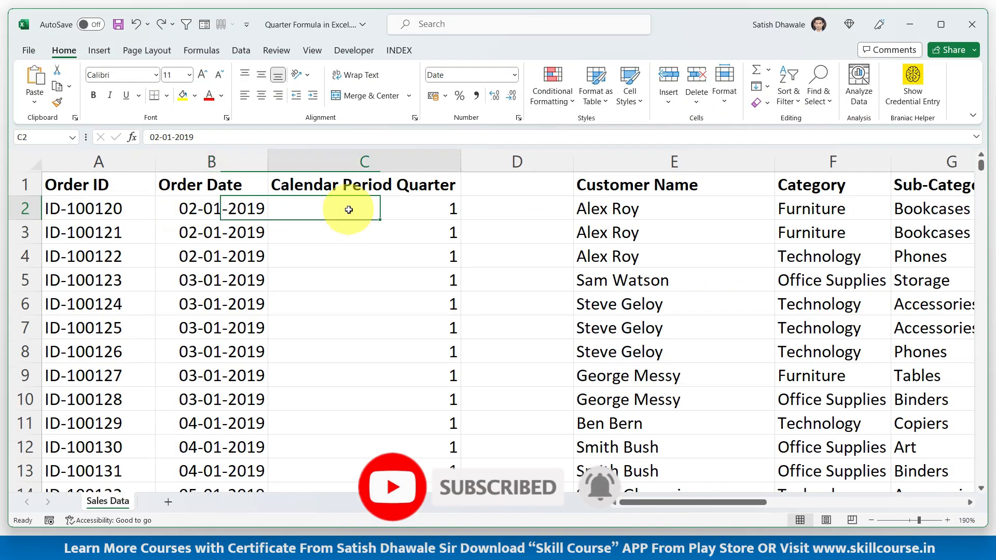
Review the complete CEILING formula in C2 and leave it without editing
{"action": "double_click", "coordinate": [527, 208]}
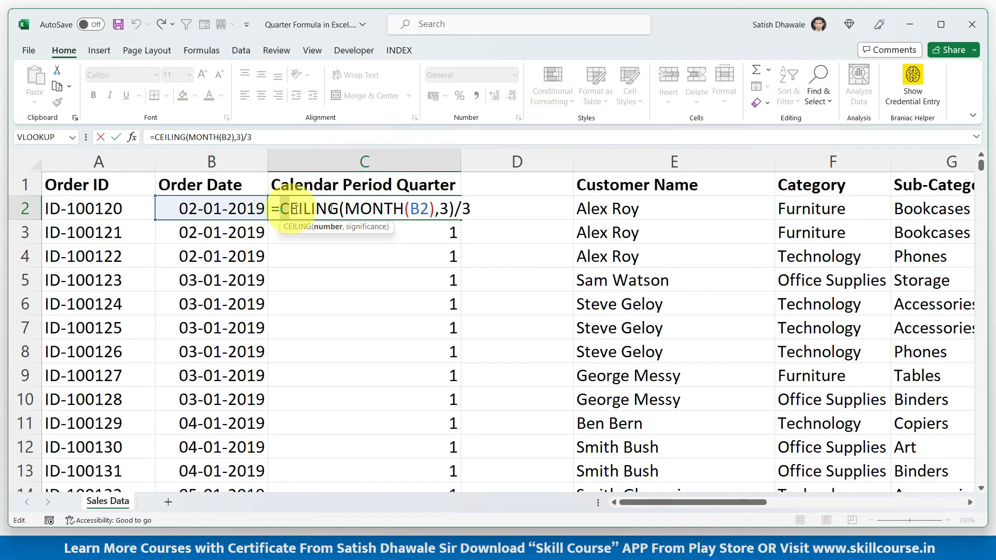
{"action": "left_click_drag", "start_coordinate": [295, 209], "coordinate": [475, 209]}
{"action": "key", "text": "Escape"}
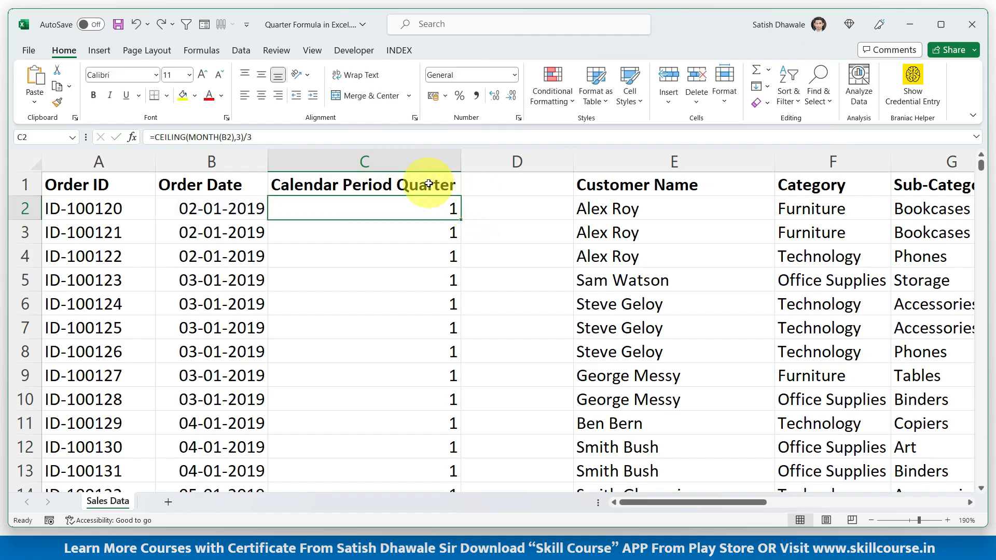
Copy the Calendar Period Quarter header into D1 as Financial Period Quarter and fit column D's width to it
{"action": "left_click", "coordinate": [428, 184]}
{"action": "key", "text": "ctrl+c"}
{"action": "left_click", "coordinate": [481, 174]}
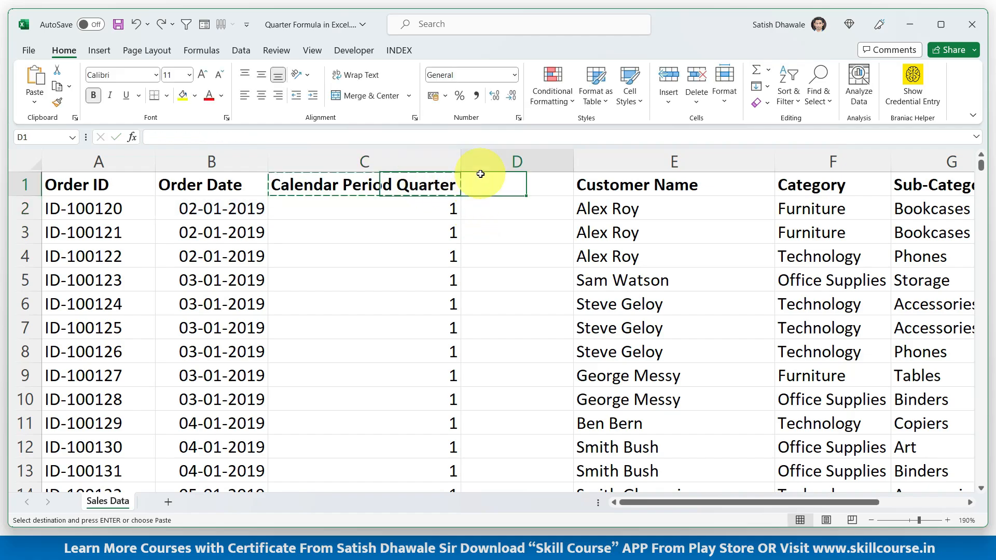
{"action": "key", "text": "ctrl+v"}
{"action": "double_click", "coordinate": [483, 182]}
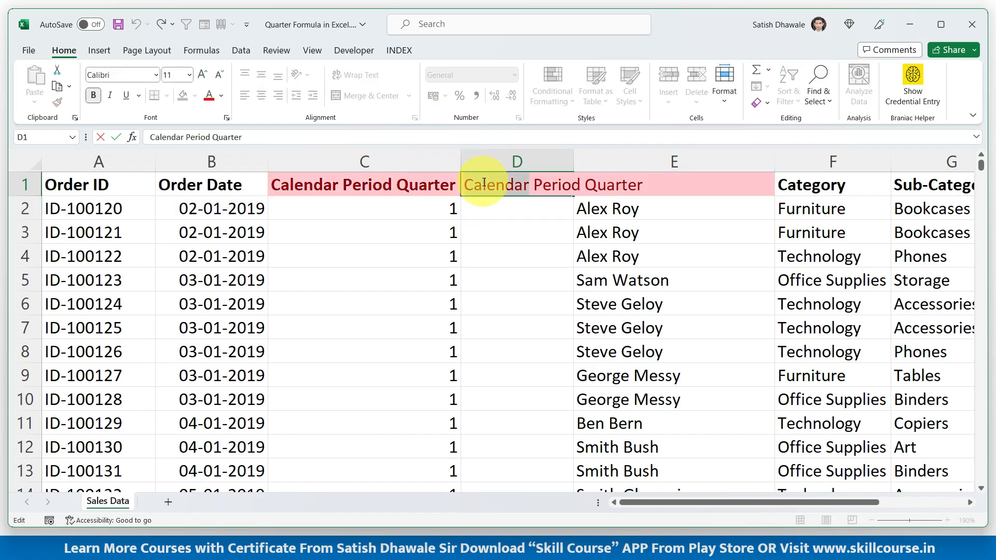
{"action": "type", "text": "Fina"}
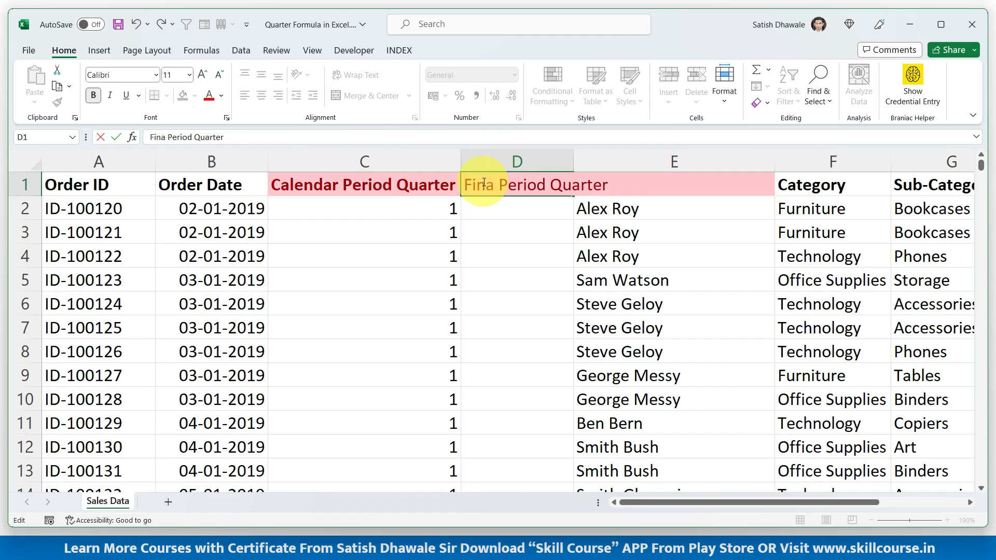
{"action": "type", "text": "ncial"}
{"action": "key", "text": "Return"}
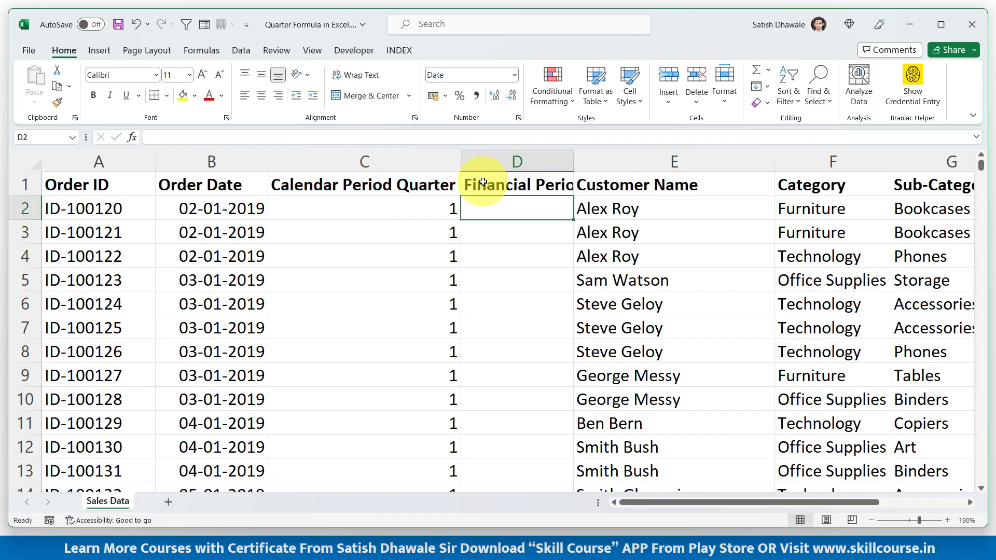
{"action": "double_click", "coordinate": [573, 162]}
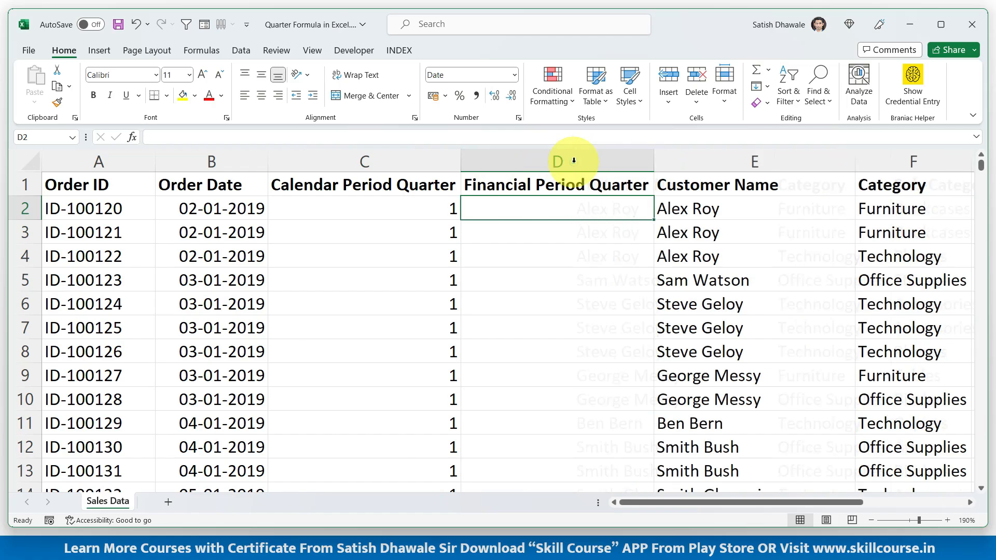
Copy the formula text =CEILING(MONTH(B2),3)/3 from C2 into D2, keeping its B2 reference
{"action": "double_click", "coordinate": [410, 215]}
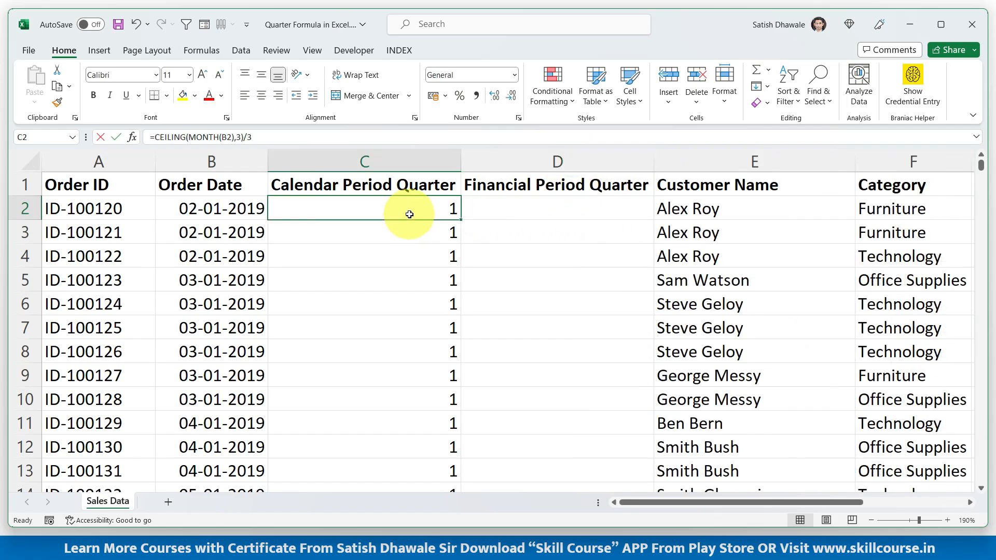
{"action": "left_click_drag", "start_coordinate": [475, 210], "coordinate": [265, 212]}
{"action": "key", "text": "Escape"}
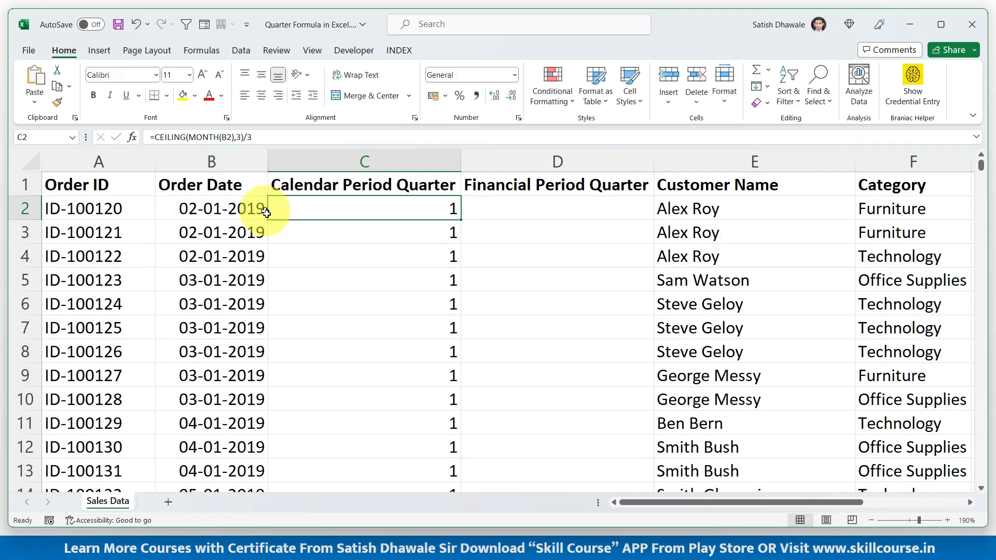
{"action": "double_click", "coordinate": [489, 209]}
{"action": "key", "text": "ctrl+v"}
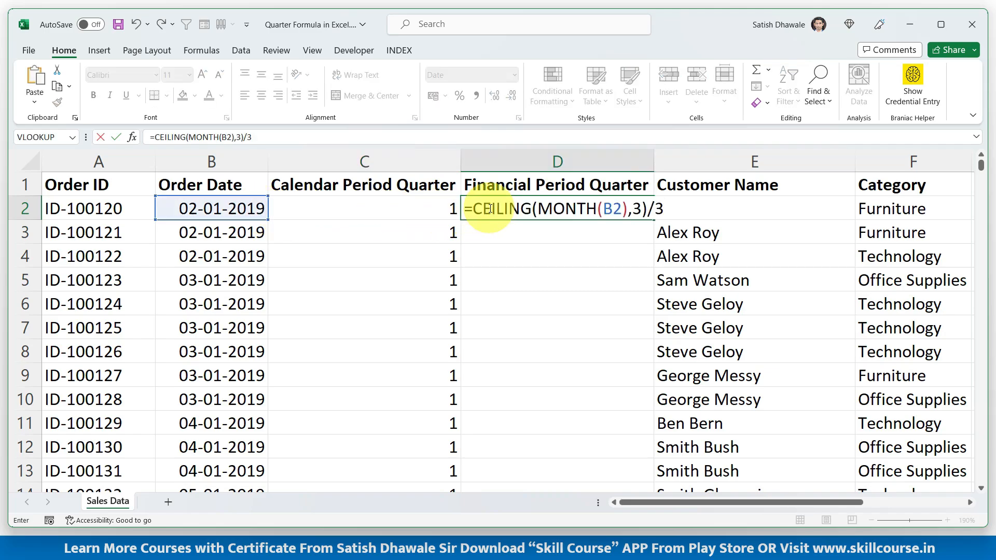
{"action": "key", "text": "Return"}
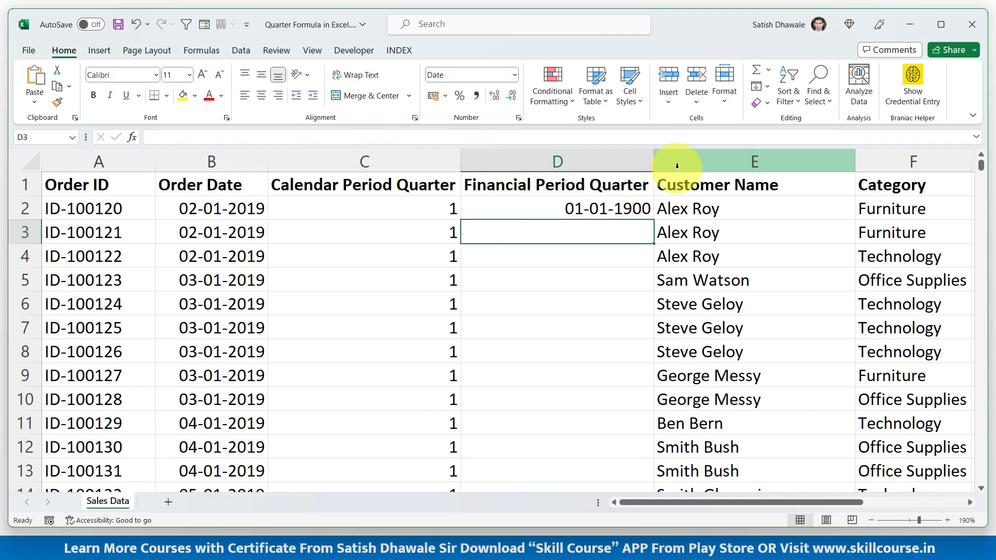
Widen column D slightly and format D2 as General
{"action": "left_click_drag", "start_coordinate": [654, 162], "coordinate": [668, 165]}
{"action": "left_click", "coordinate": [642, 209]}
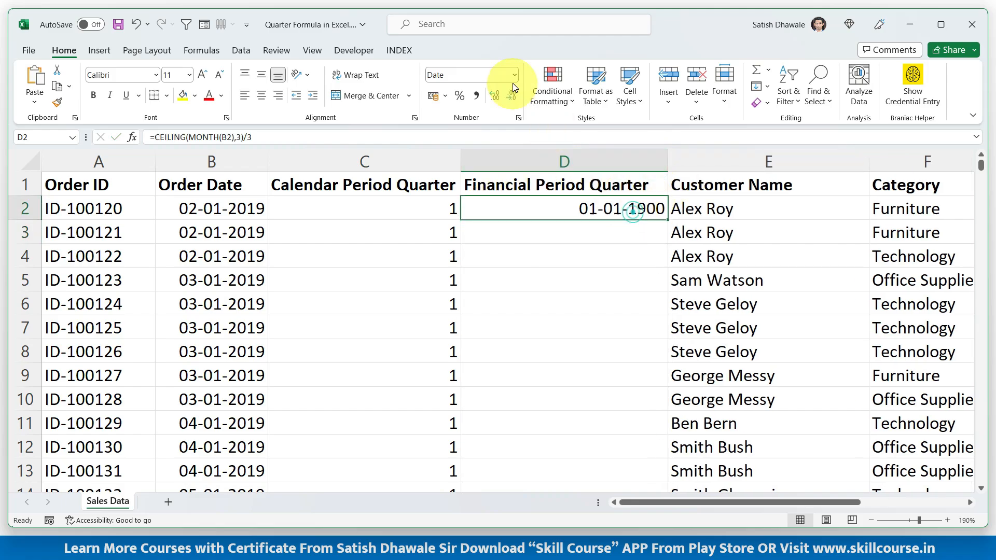
{"action": "left_click", "coordinate": [513, 78]}
{"action": "left_click", "coordinate": [483, 104]}
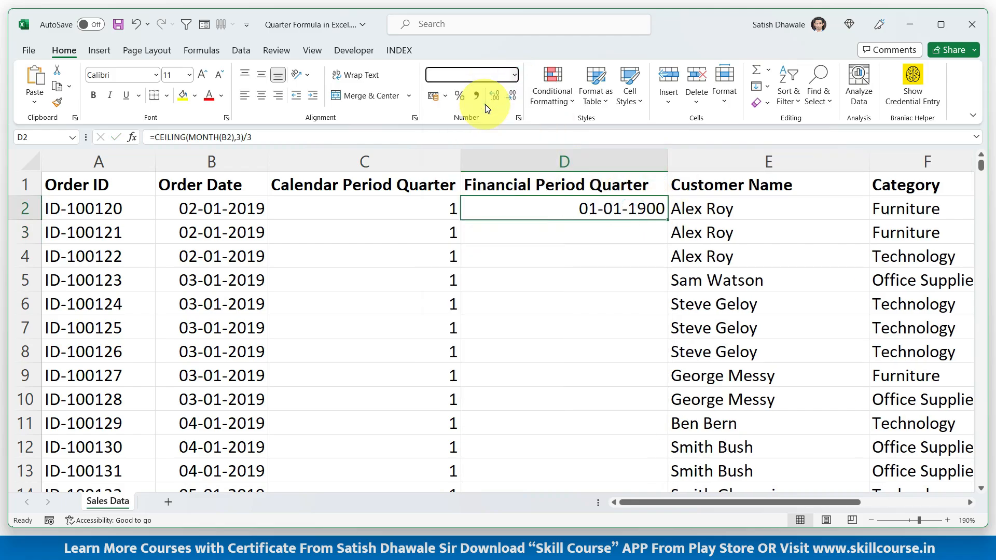
{"action": "double_click", "coordinate": [657, 210]}
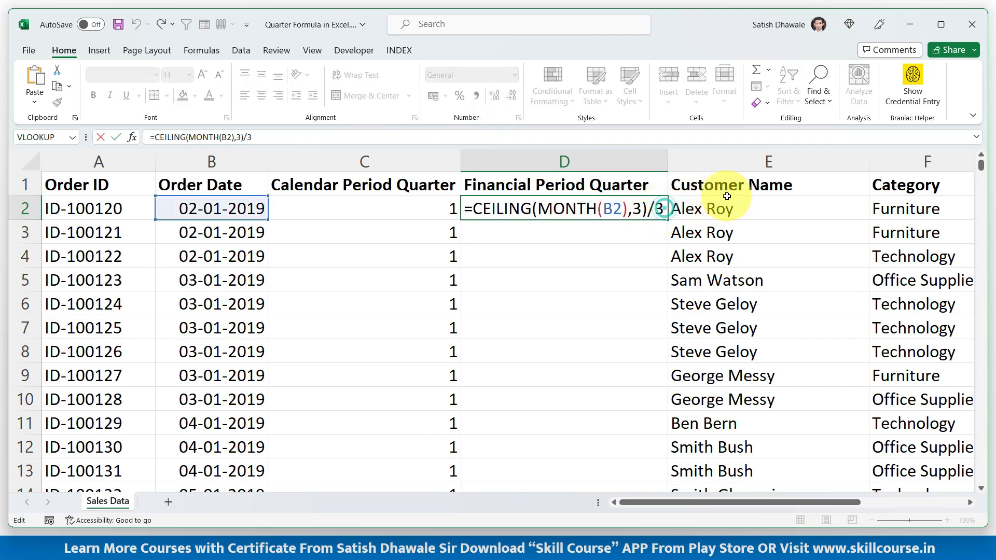
{"action": "type", "text": "-1"}
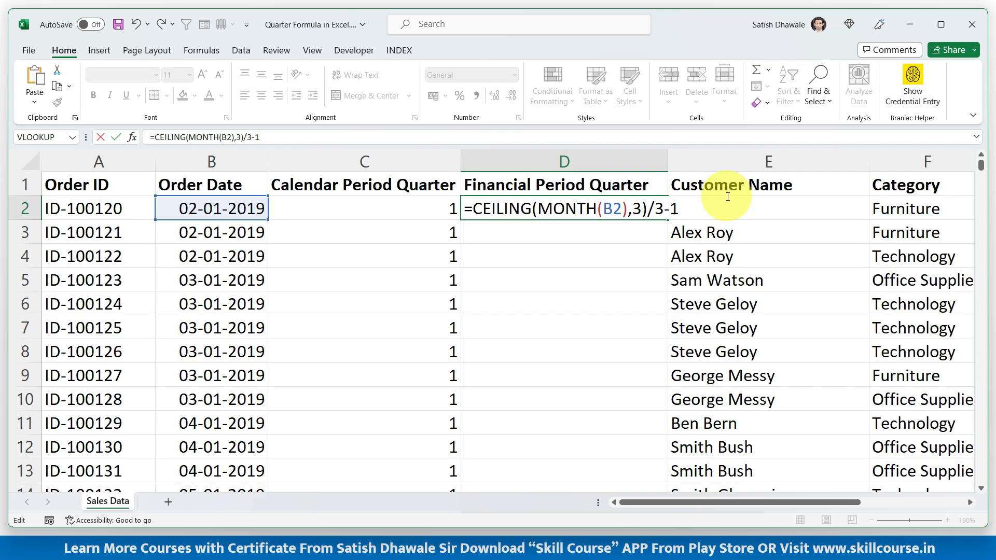
{"action": "key", "text": "Escape"}
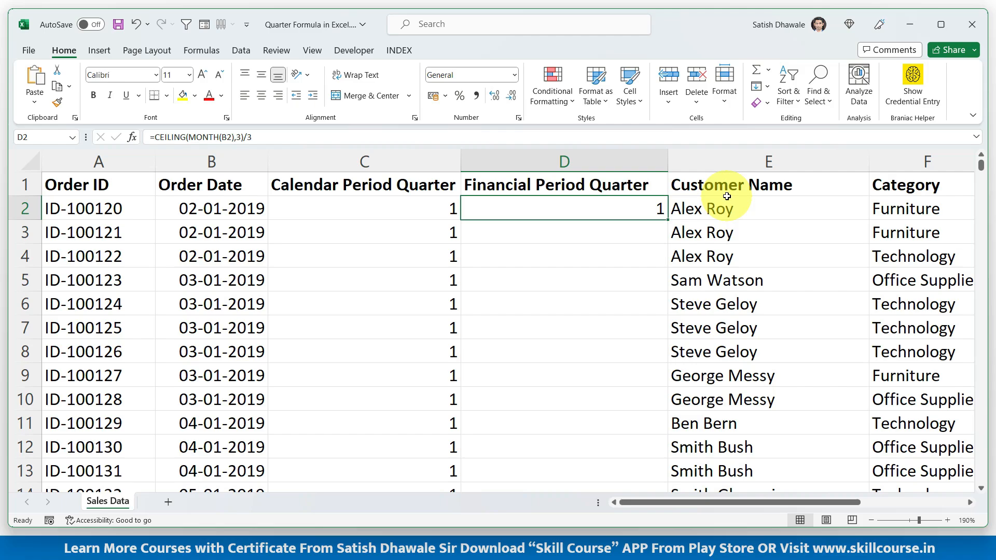
Set the order date in B2 to 02-04-2019 and compare the quarter in C2
{"action": "double_click", "coordinate": [202, 210]}
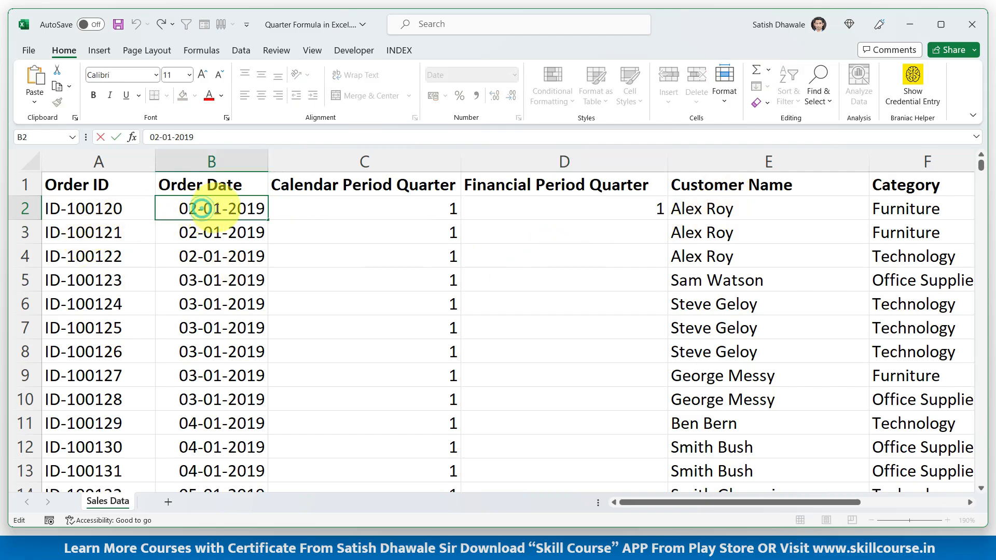
{"action": "left_click_drag", "start_coordinate": [210, 209], "coordinate": [217, 210]}
{"action": "key", "text": "BackSpace"}
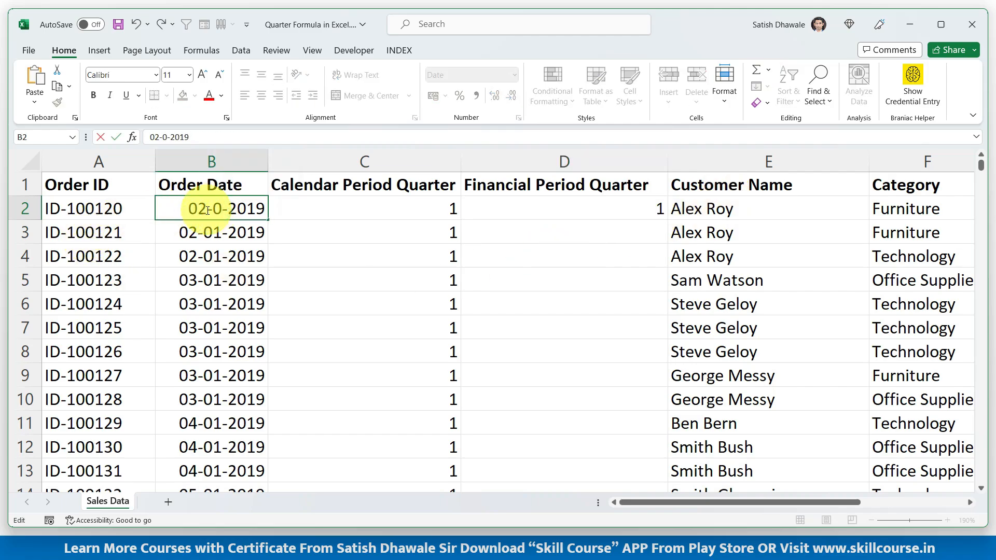
{"action": "type", "text": "4"}
{"action": "key", "text": "Return"}
{"action": "left_click", "coordinate": [347, 210]}
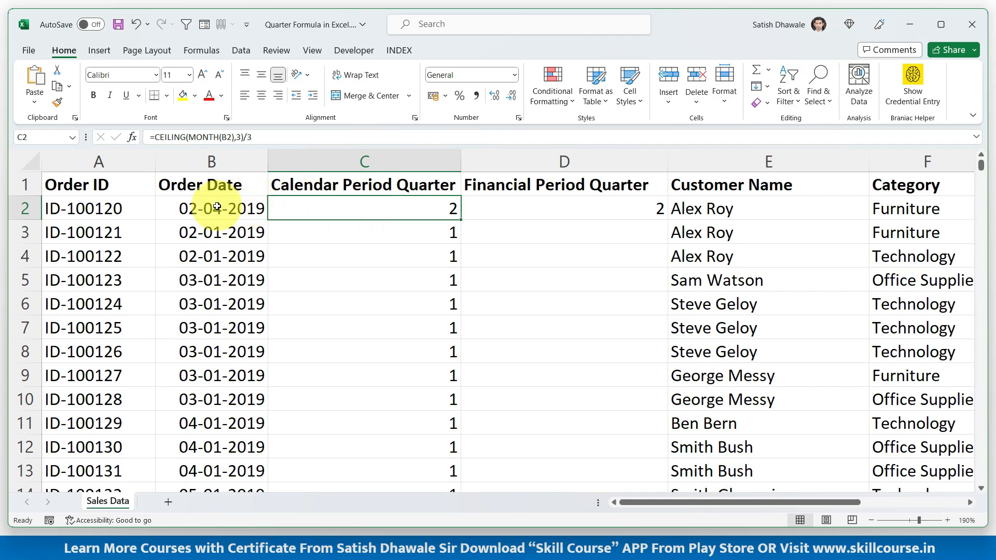
Subtract 1 at the end of D2's formula, giving =CEILING(MONTH(B2),3)/3-1
{"action": "double_click", "coordinate": [521, 210]}
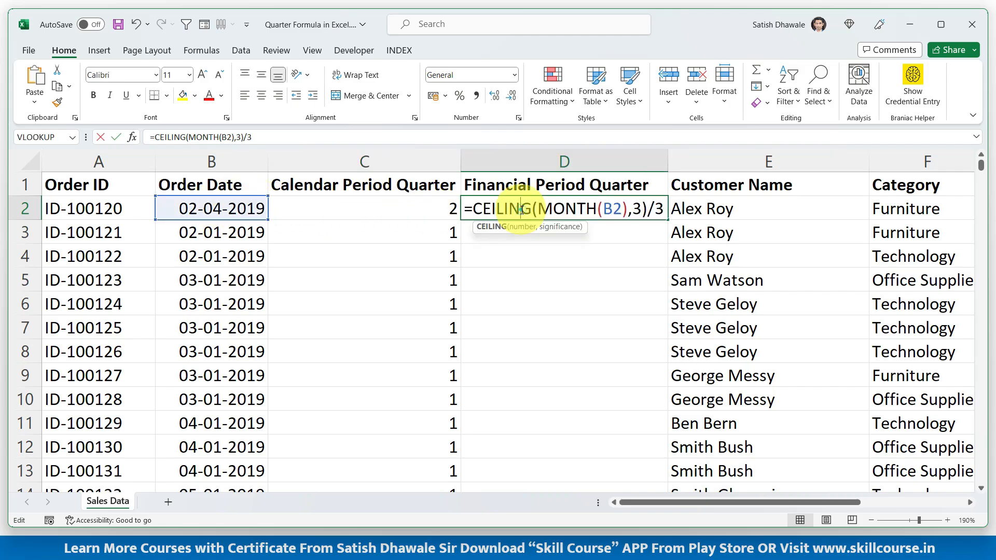
{"action": "left_click", "coordinate": [666, 209]}
{"action": "type", "text": "-"}
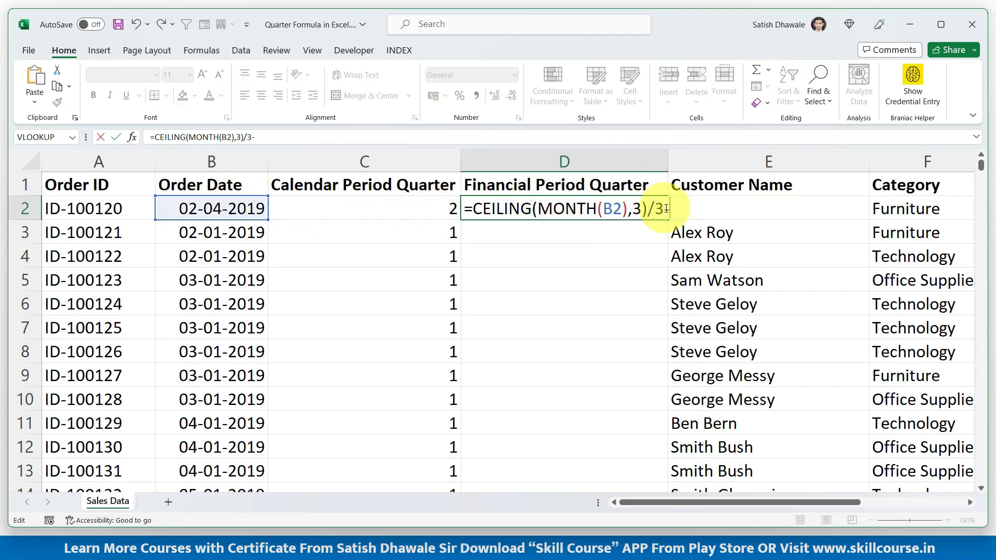
{"action": "type", "text": "1"}
{"action": "key", "text": "Return"}
Format D2 as General and fill its formula down to D11 in the Financial Period Quarter column
{"action": "left_click", "coordinate": [659, 208]}
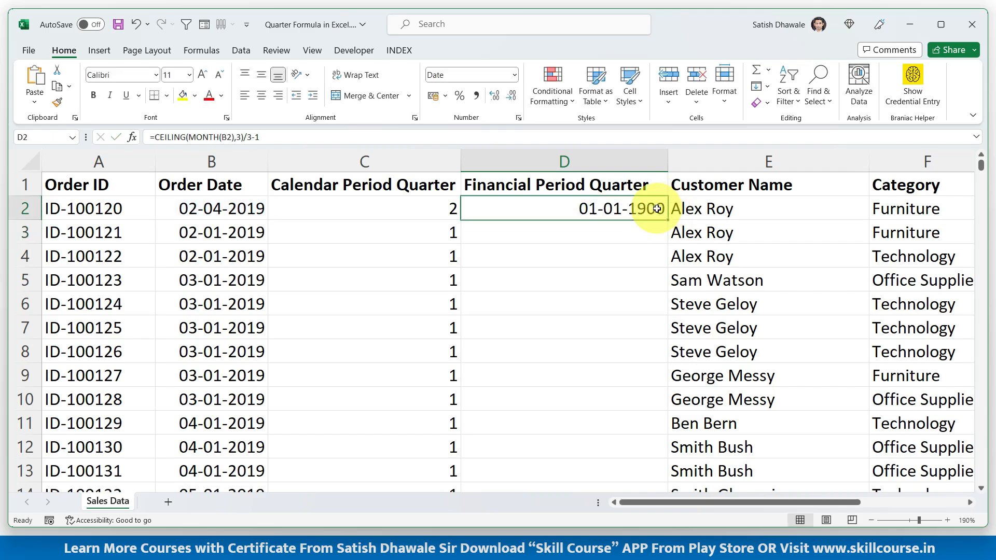
{"action": "left_click", "coordinate": [514, 75]}
{"action": "left_click", "coordinate": [477, 107]}
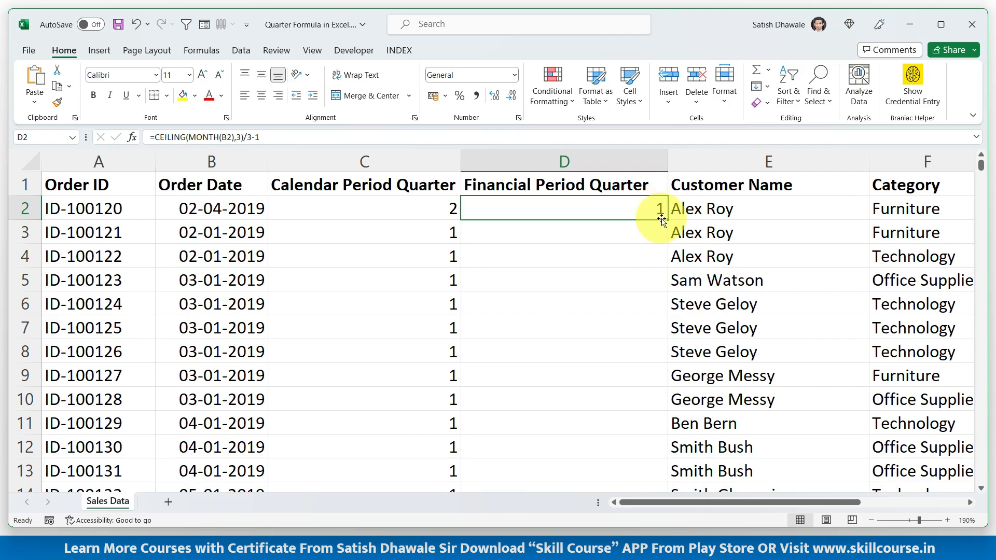
{"action": "left_click_drag", "start_coordinate": [662, 220], "coordinate": [663, 425]}
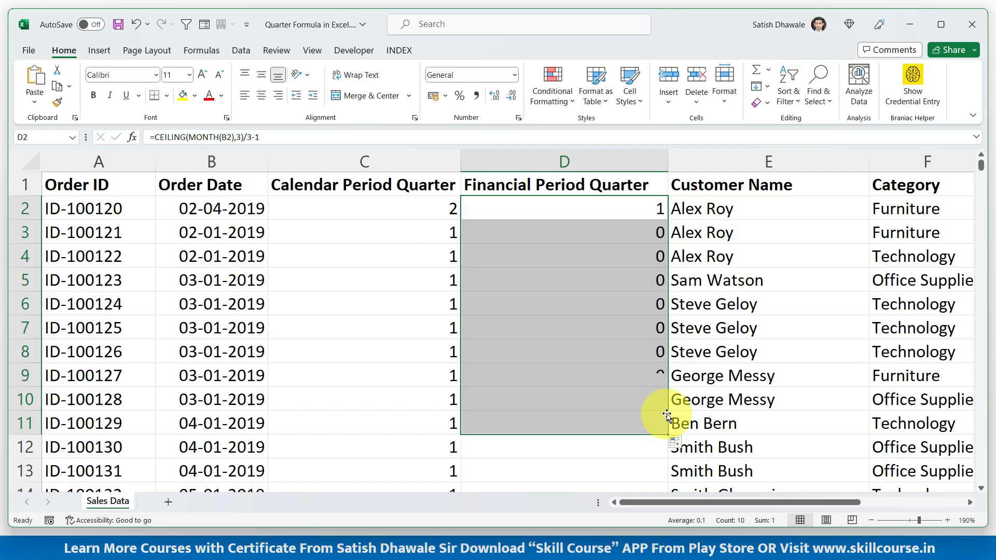
Change the month of the order date in B3 so it reads 02-07-2019
{"action": "left_click", "coordinate": [228, 229]}
{"action": "double_click", "coordinate": [220, 233]}
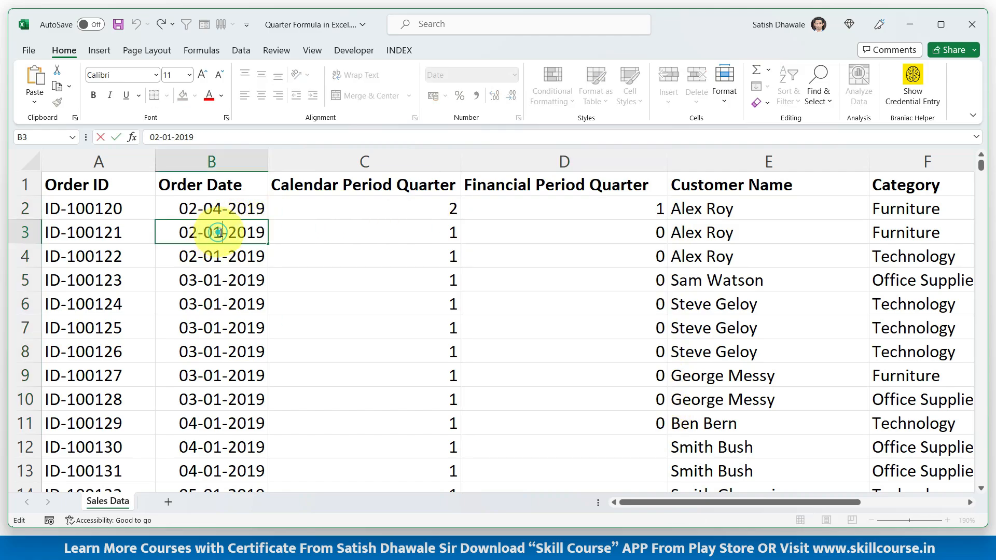
{"action": "key", "text": "BackSpace"}
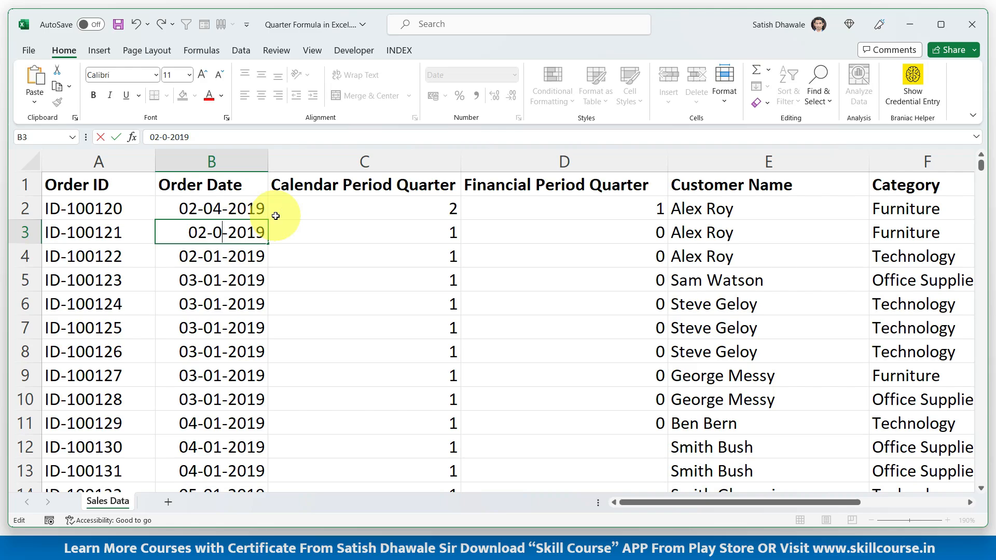
{"action": "type", "text": "7"}
{"action": "key", "text": "Return"}
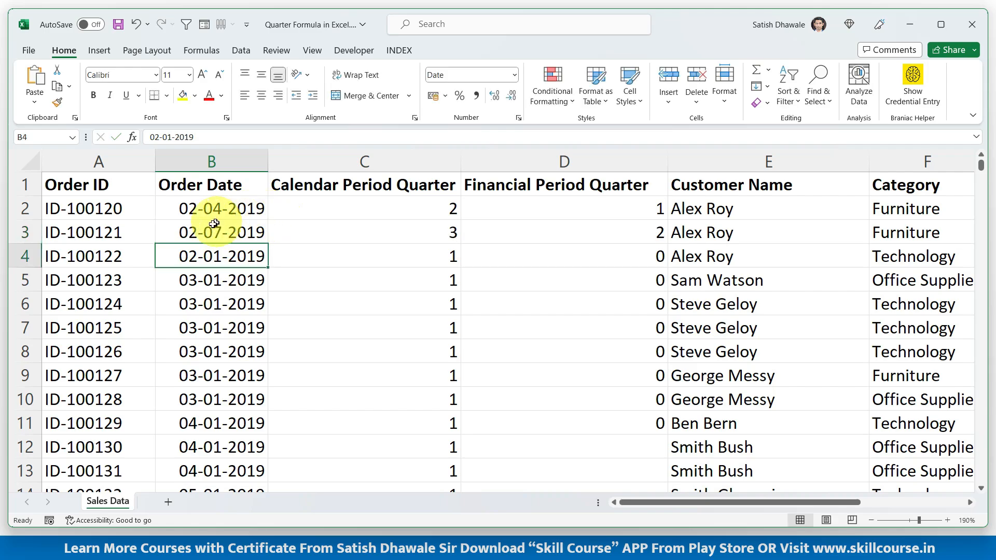
Change the month of the order date in B4 so it reads 02-10-2019
{"action": "double_click", "coordinate": [215, 250]}
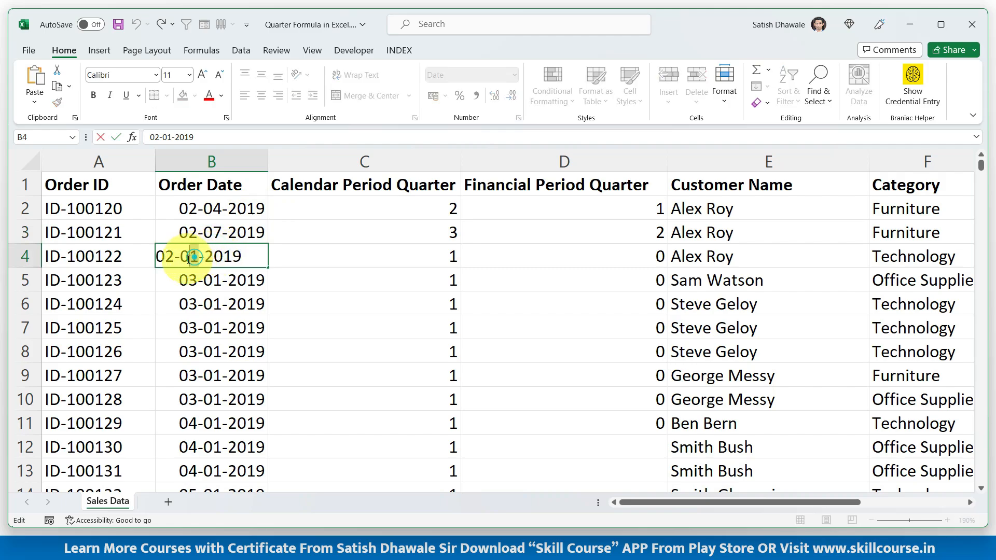
{"action": "left_click_drag", "start_coordinate": [184, 260], "coordinate": [196, 258]}
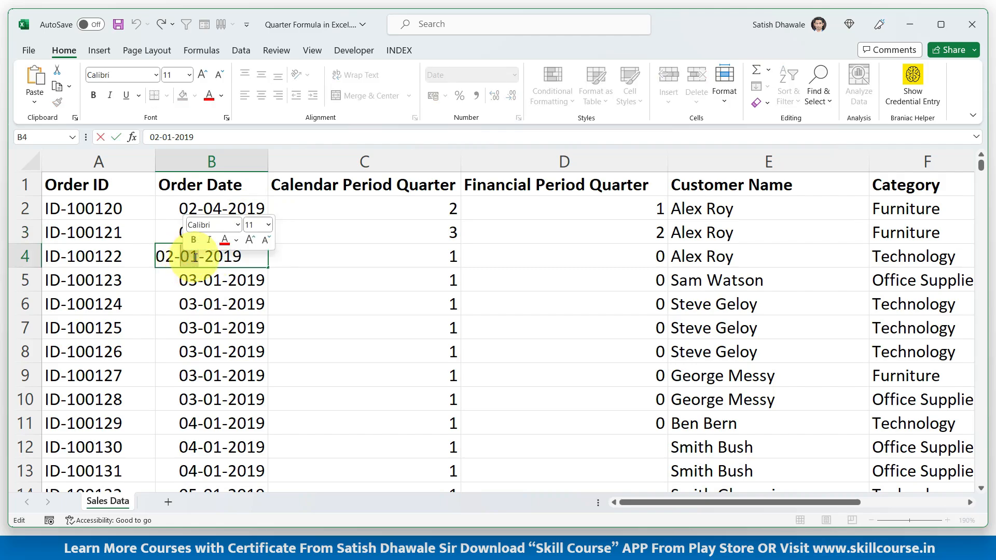
{"action": "type", "text": "10"}
{"action": "key", "text": "Return"}
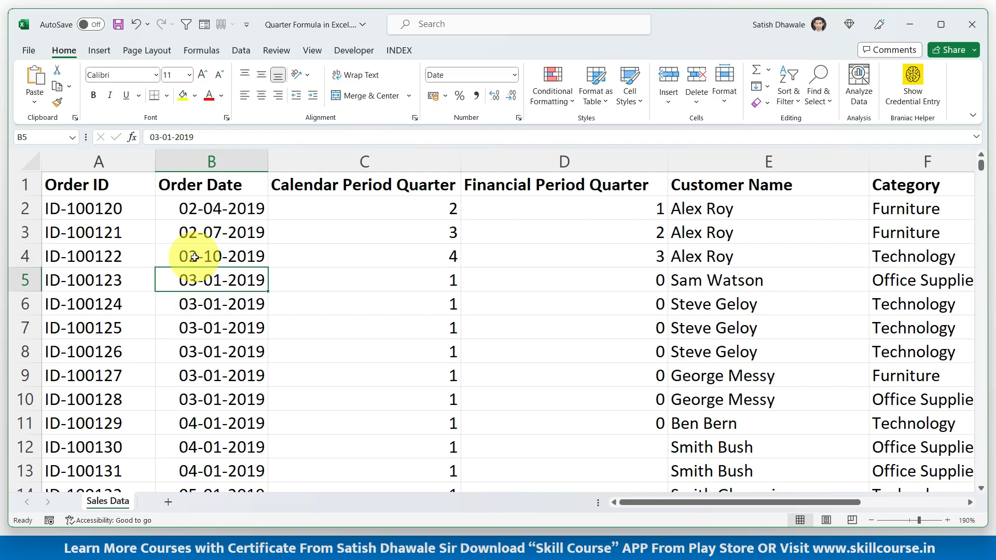
{"action": "double_click", "coordinate": [197, 280]}
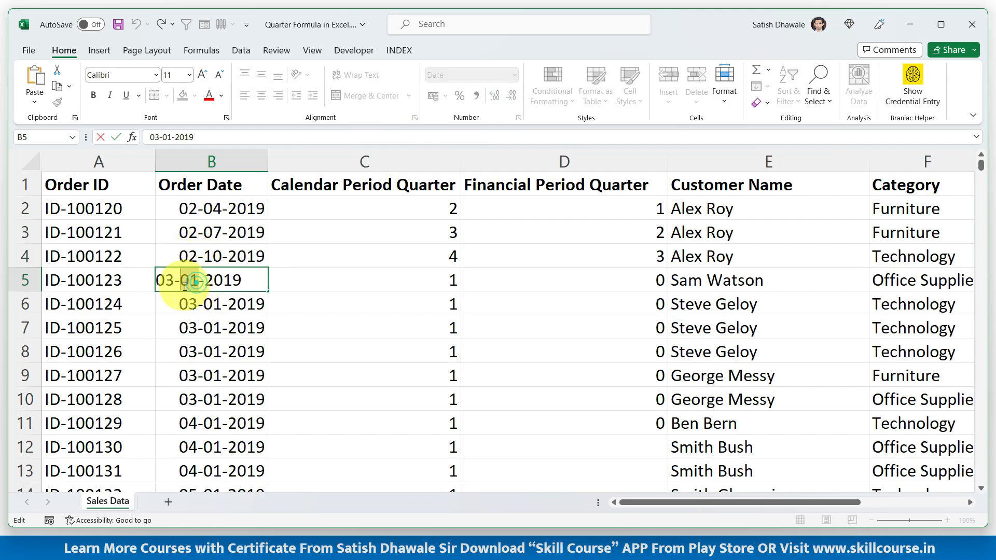
{"action": "left_click_drag", "start_coordinate": [185, 287], "coordinate": [200, 284]}
{"action": "key", "text": "Escape"}
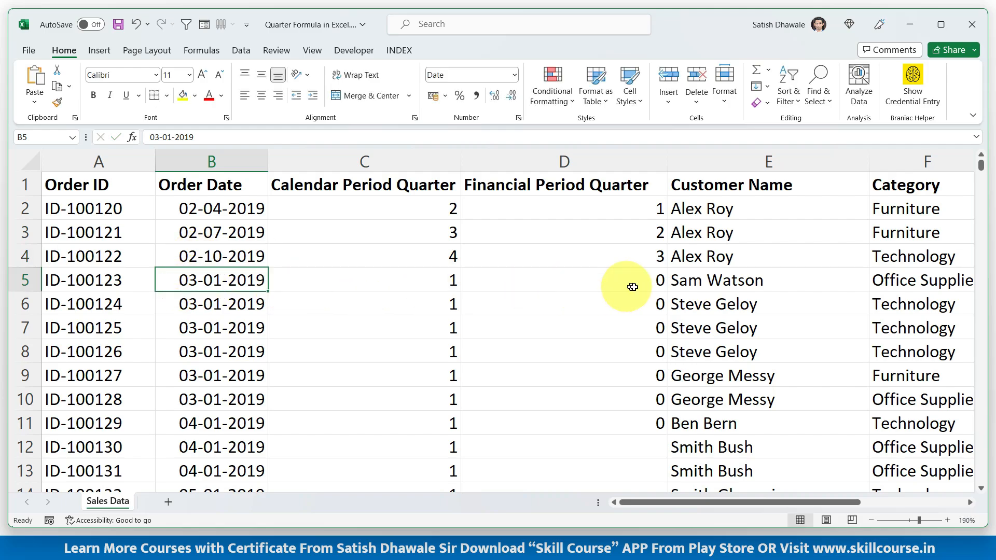
Set the order date in B5 to 03-02-2019 and check both quarter values in that row
{"action": "left_click_drag", "start_coordinate": [639, 284], "coordinate": [222, 282]}
{"action": "double_click", "coordinate": [222, 280]}
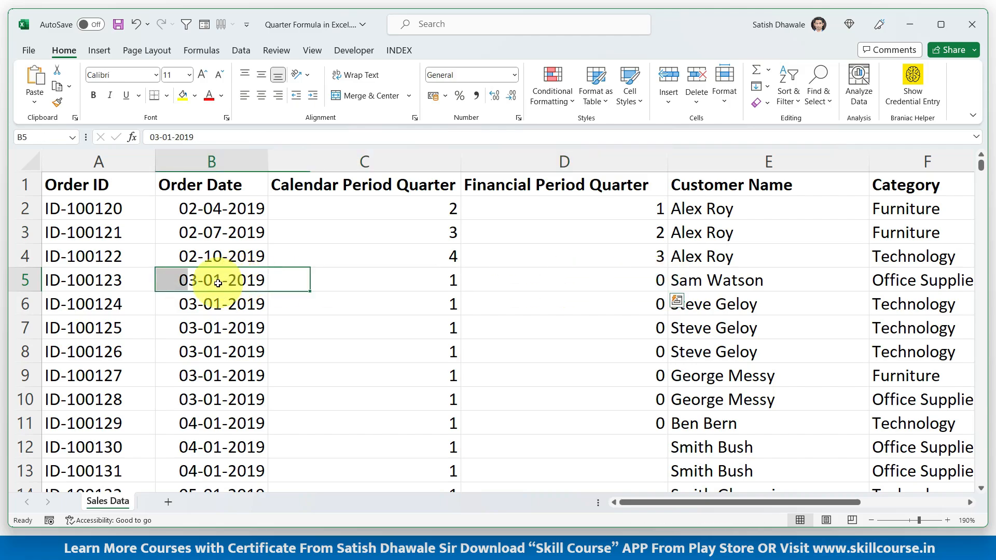
{"action": "left_click", "coordinate": [196, 281]}
{"action": "key", "text": "BackSpace"}
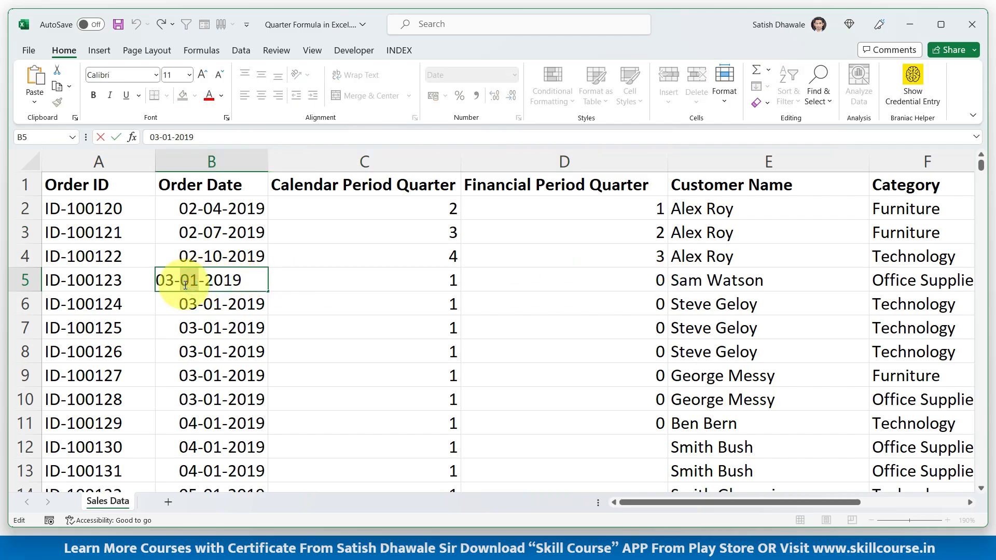
{"action": "type", "text": "2"}
{"action": "key", "text": "Return"}
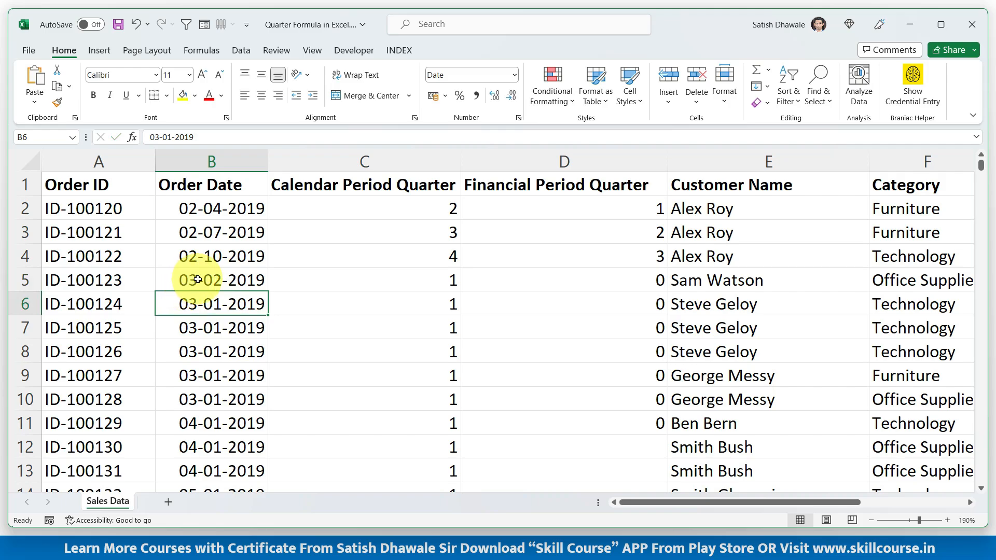
{"action": "left_click_drag", "start_coordinate": [200, 280], "coordinate": [548, 280]}
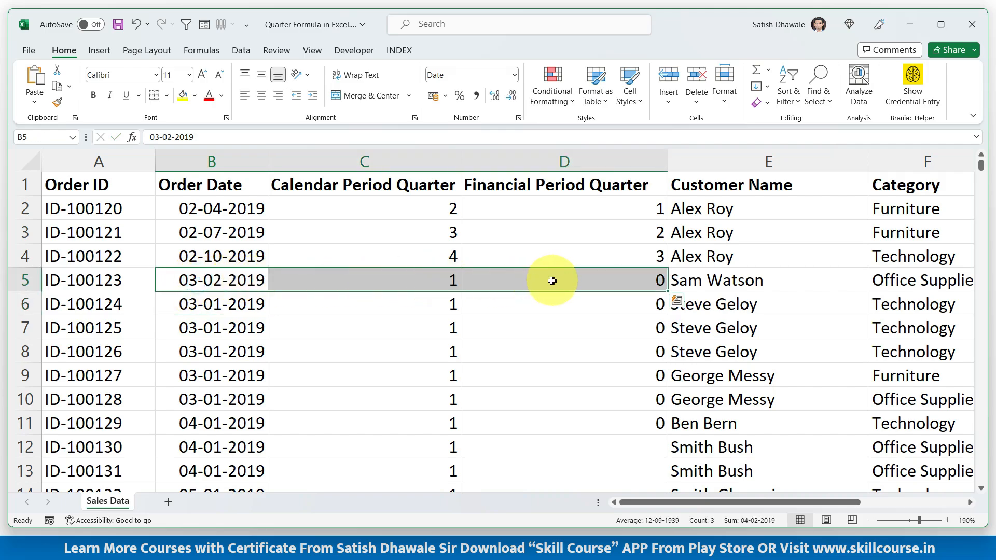
Compare the dates and quarters in B2:D4 and make the financial quarters in D2:D4 bold
{"action": "left_click_drag", "start_coordinate": [213, 209], "coordinate": [493, 255]}
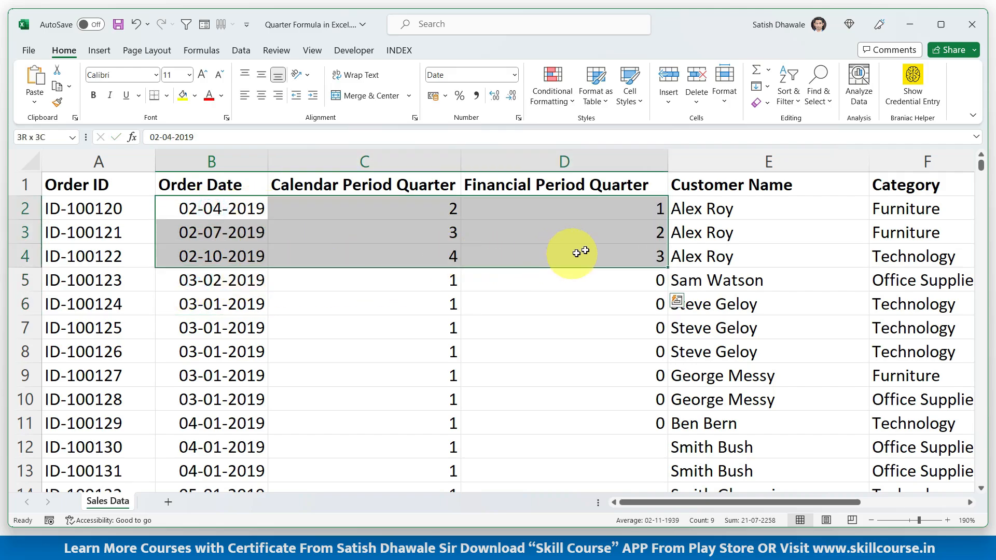
{"action": "left_click_drag", "start_coordinate": [631, 208], "coordinate": [630, 256]}
{"action": "key", "text": "ctrl+b"}
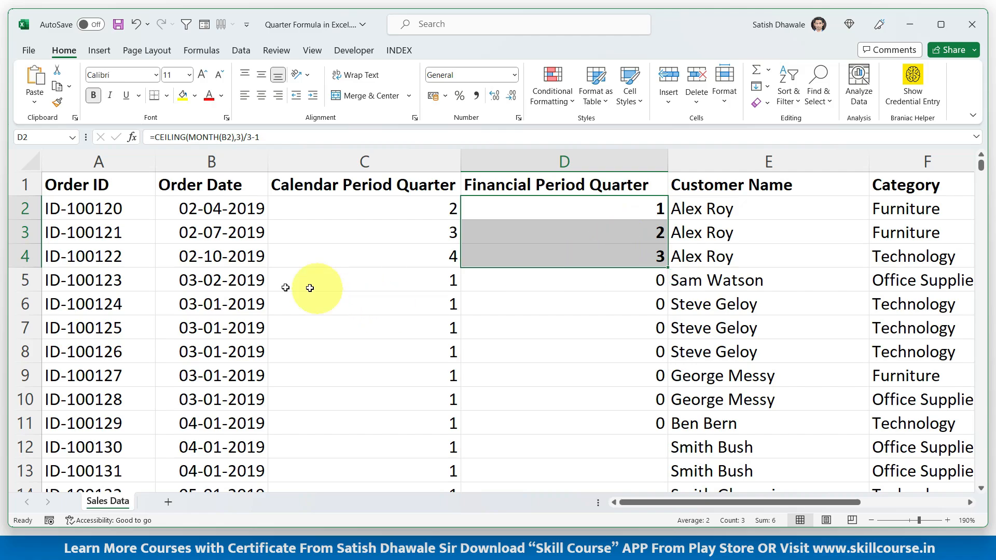
Compare the order dates with the calendar and financial quarters in rows 5 to 7, and check D2's formula
{"action": "left_click_drag", "start_coordinate": [237, 281], "coordinate": [238, 329]}
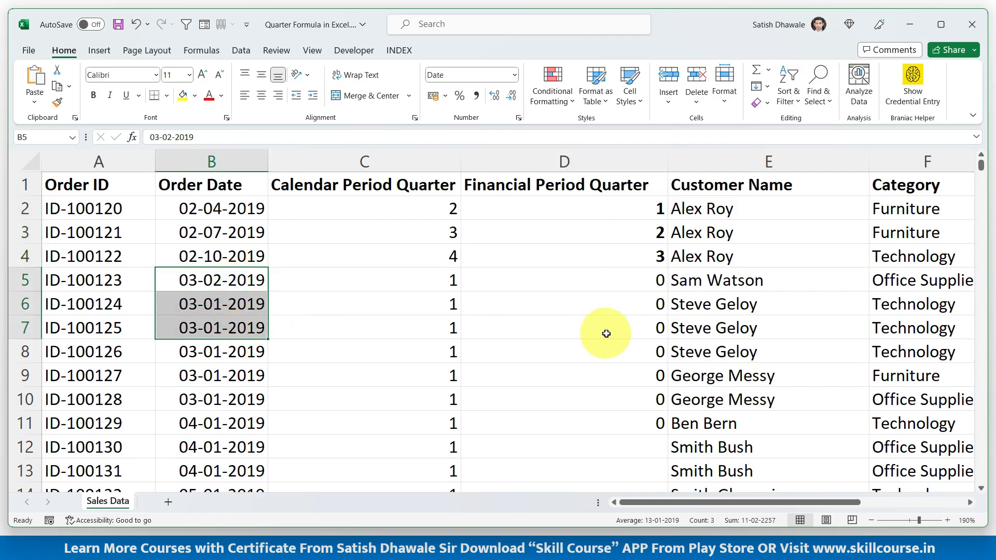
{"action": "left_click_drag", "start_coordinate": [630, 299], "coordinate": [630, 353]}
{"action": "left_click", "coordinate": [648, 205]}
{"action": "key", "text": "F2"}
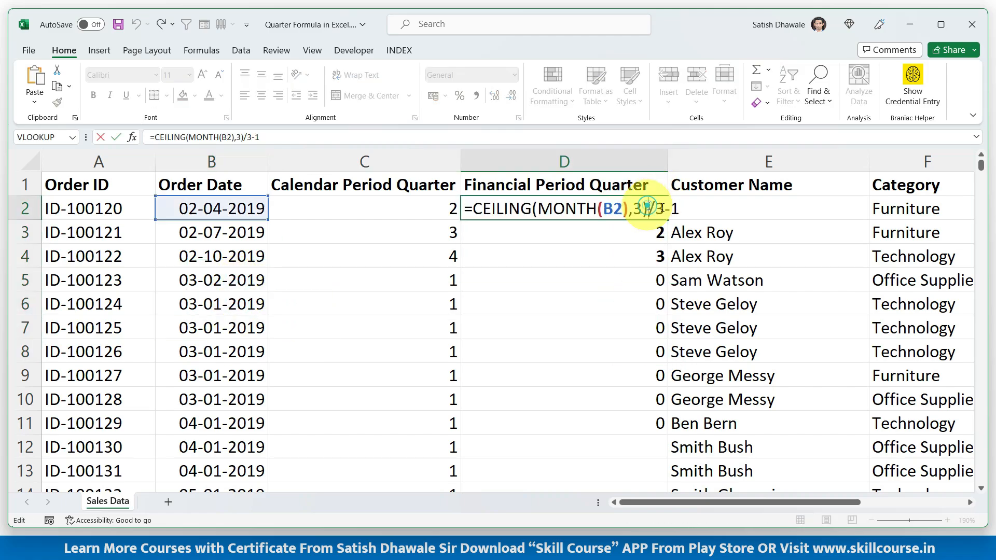
{"action": "key", "text": "Escape"}
{"action": "left_click_drag", "start_coordinate": [451, 282], "coordinate": [451, 322]}
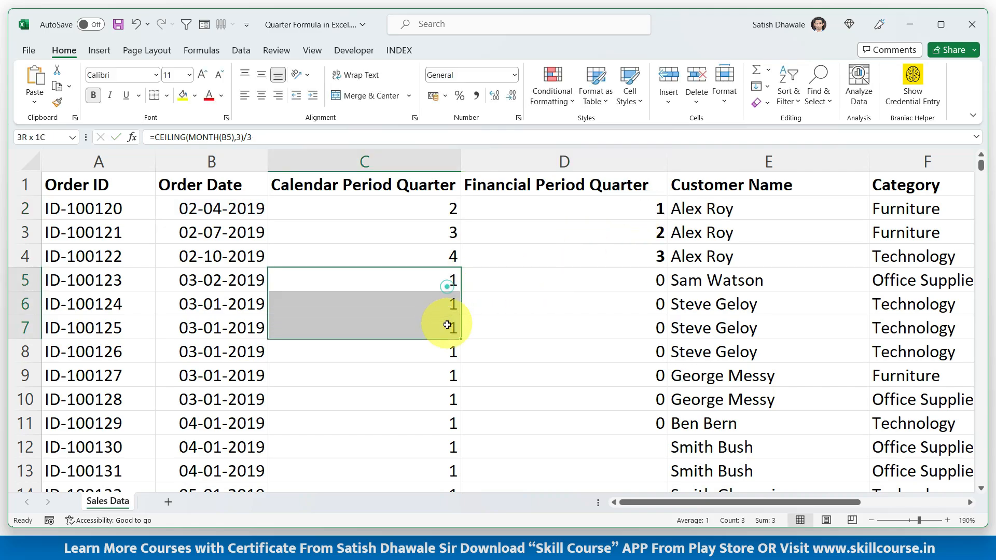
{"action": "left_click_drag", "start_coordinate": [643, 284], "coordinate": [646, 328]}
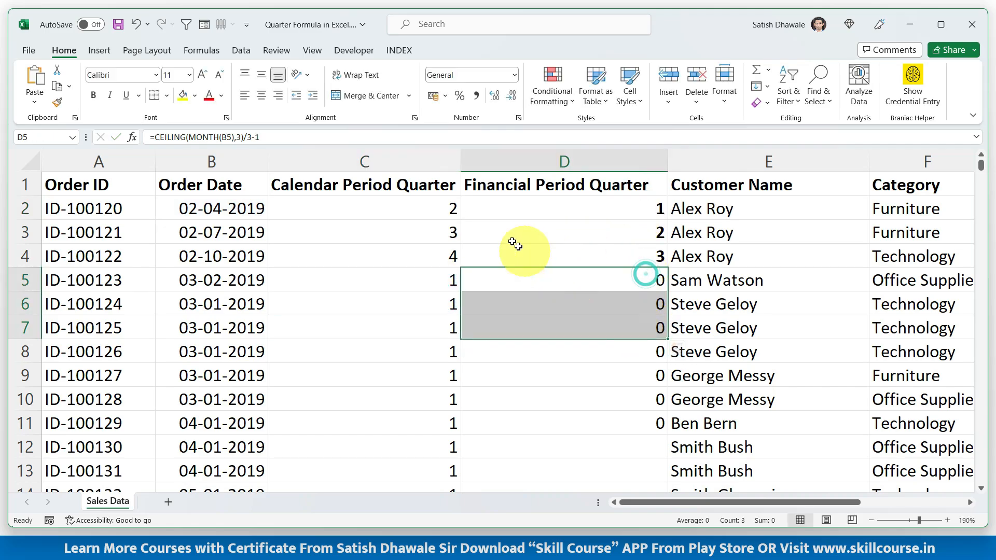
Compare each calendar quarter in C2:C4 with the financial quarter in the same row of D2:D4
{"action": "left_click", "coordinate": [438, 205]}
{"action": "left_click", "coordinate": [612, 213]}
{"action": "left_click", "coordinate": [450, 229]}
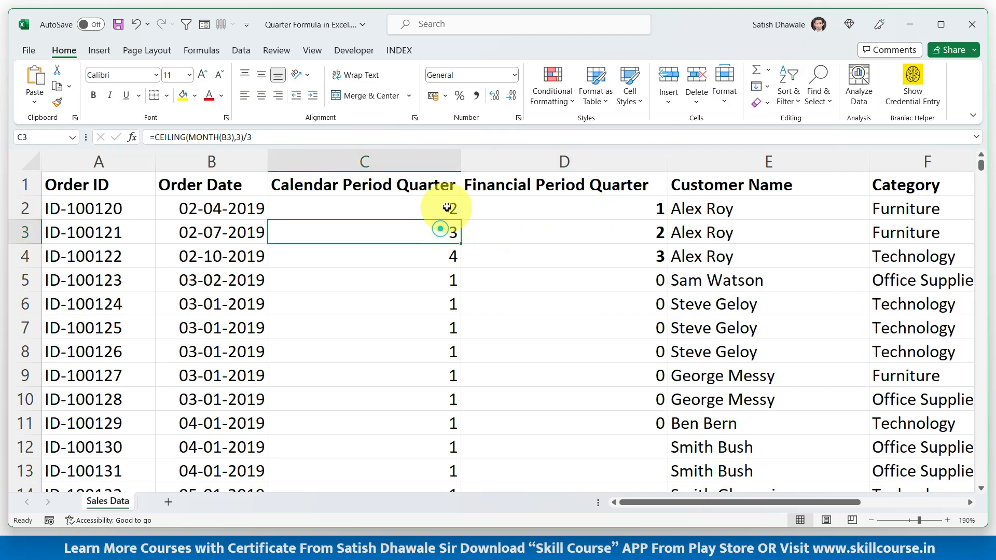
{"action": "left_click", "coordinate": [449, 206]}
{"action": "left_click", "coordinate": [636, 208]}
{"action": "left_click", "coordinate": [454, 230]}
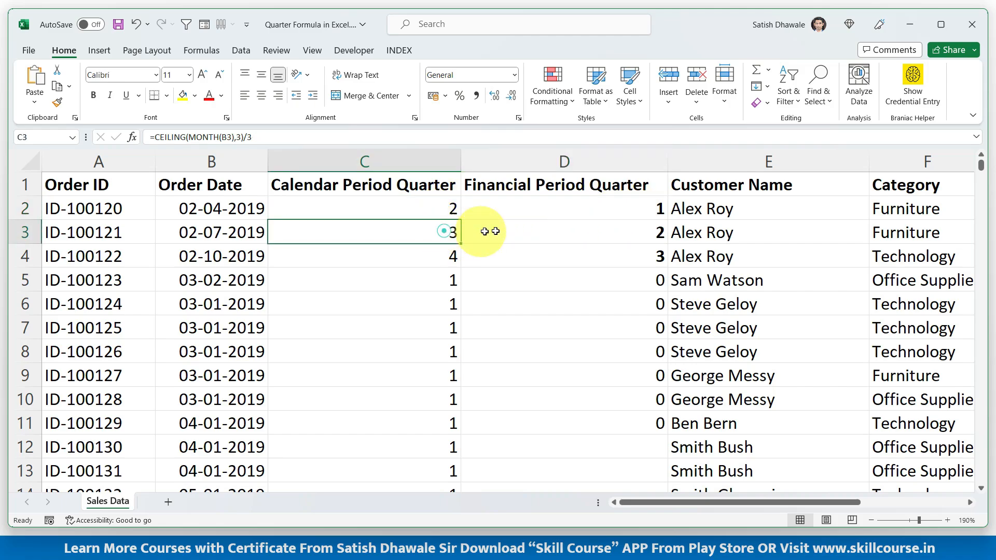
{"action": "left_click", "coordinate": [600, 233]}
{"action": "left_click", "coordinate": [396, 253]}
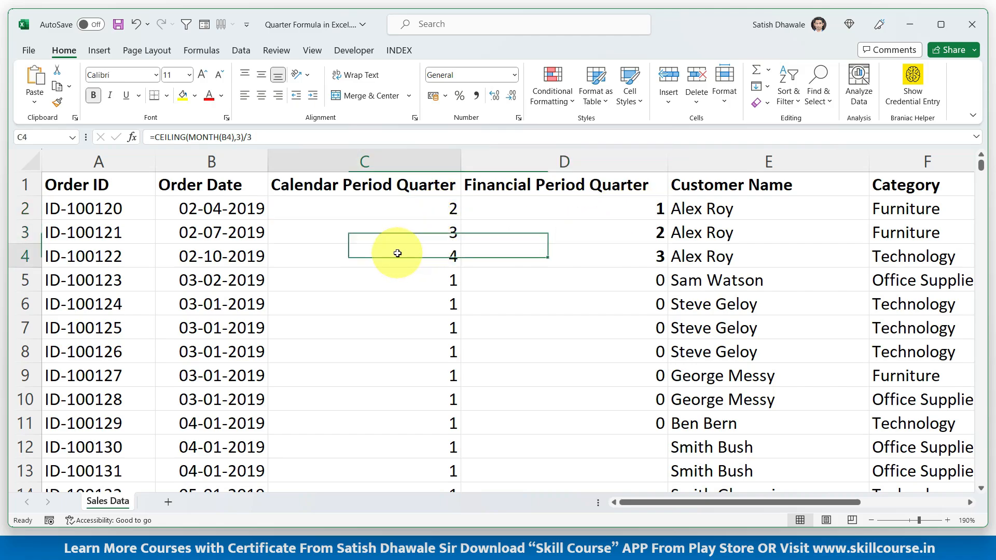
{"action": "left_click", "coordinate": [581, 253]}
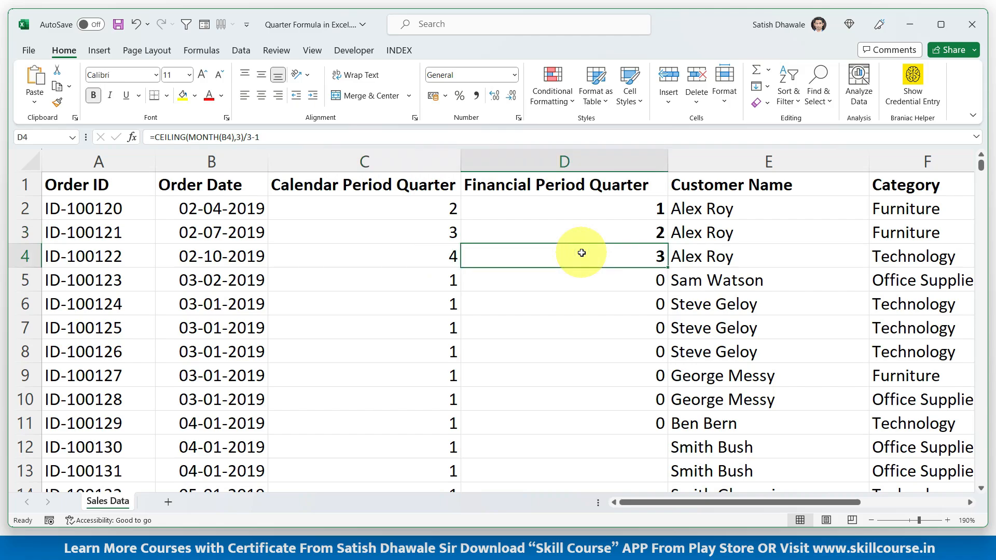
Examine the financial quarters from D5 down against the calendar quarters and inspect D5's formula
{"action": "left_click_drag", "start_coordinate": [607, 207], "coordinate": [612, 340]}
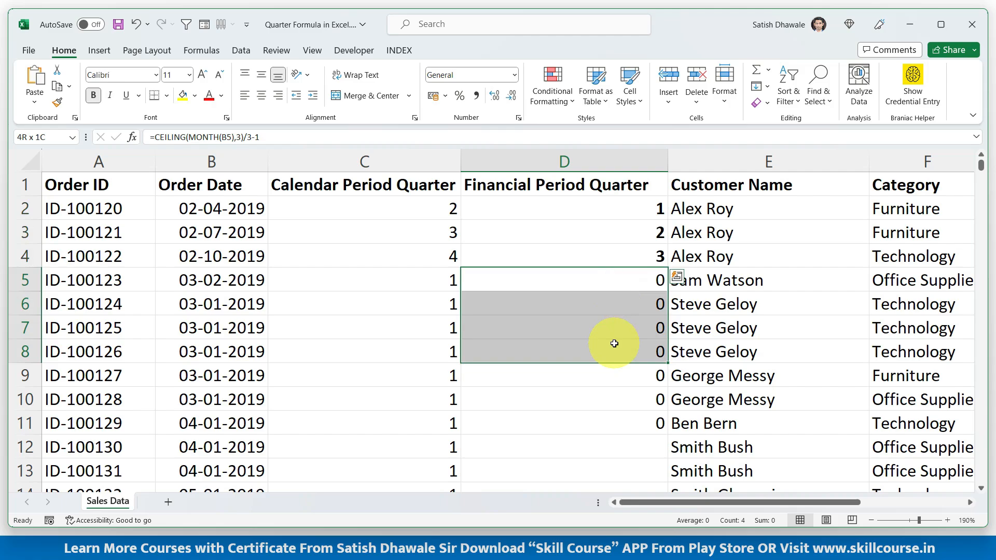
{"action": "left_click_drag", "start_coordinate": [447, 280], "coordinate": [449, 336]}
{"action": "left_click", "coordinate": [536, 284]}
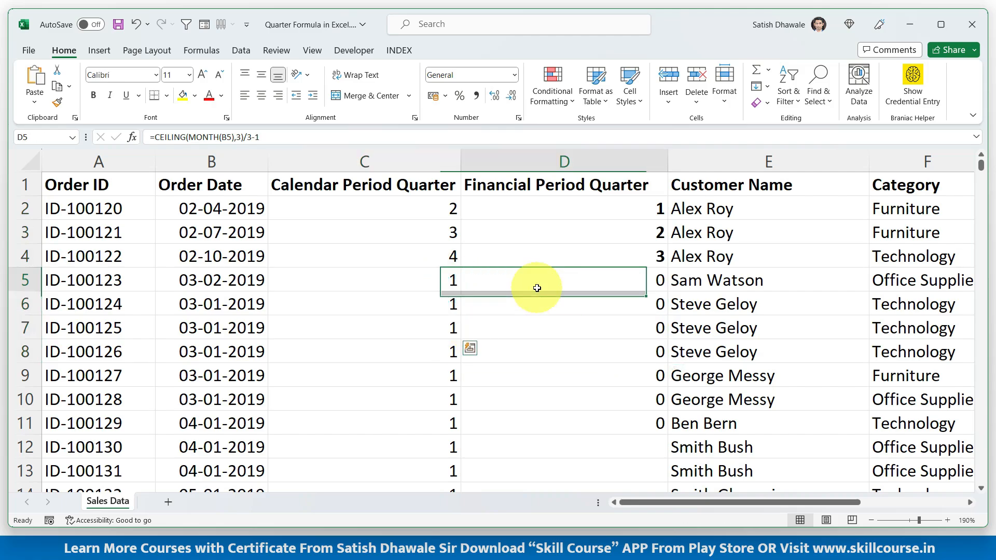
{"action": "double_click", "coordinate": [627, 286]}
{"action": "key", "text": "Escape"}
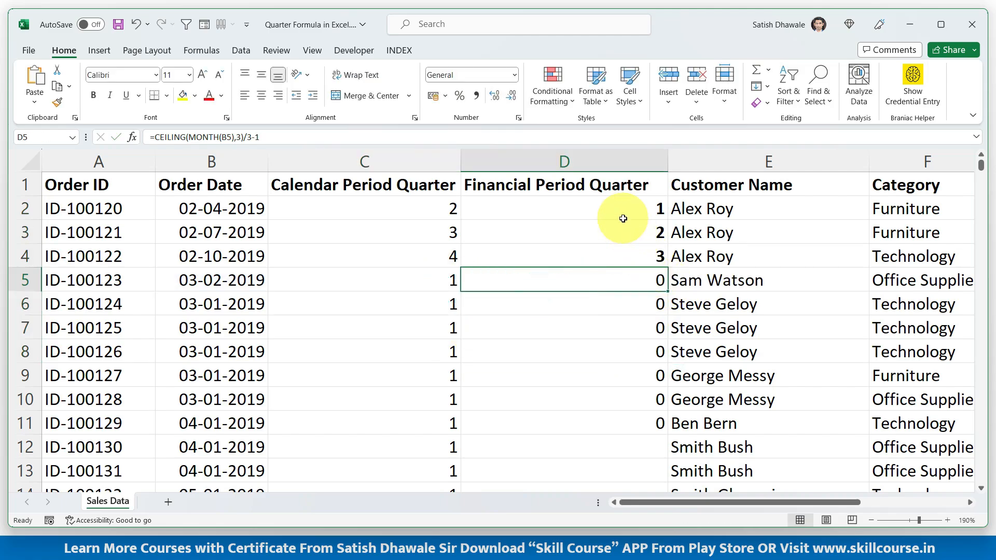
Check the length of D2's formula and widen column D enough to leave ample room for editing it
{"action": "double_click", "coordinate": [623, 216]}
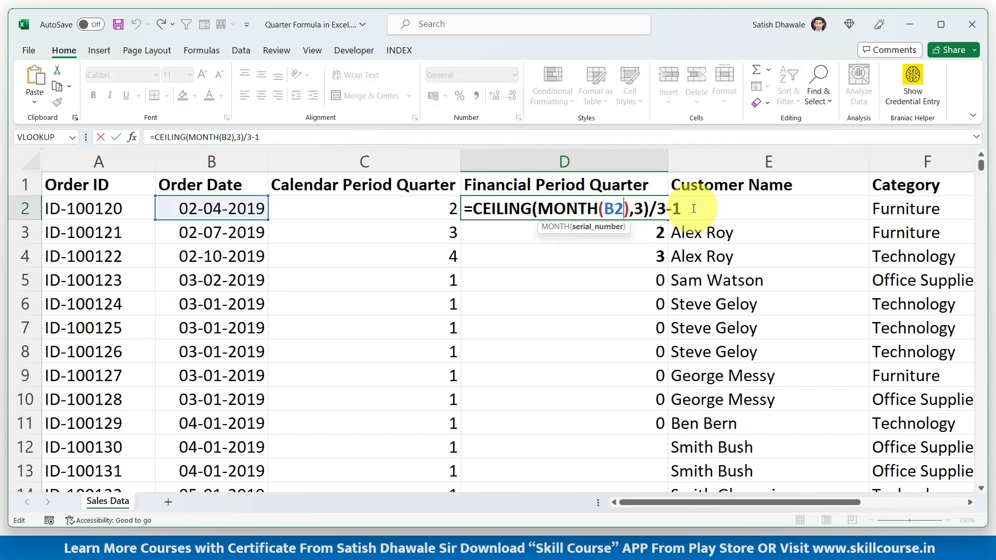
{"action": "key", "text": "Escape"}
{"action": "left_click_drag", "start_coordinate": [668, 161], "coordinate": [839, 182]}
Examine the CEILING(MONTH(B2),3)/3-1 expression in D2's formula and place the insertion point directly before CEILING
{"action": "double_click", "coordinate": [630, 203]}
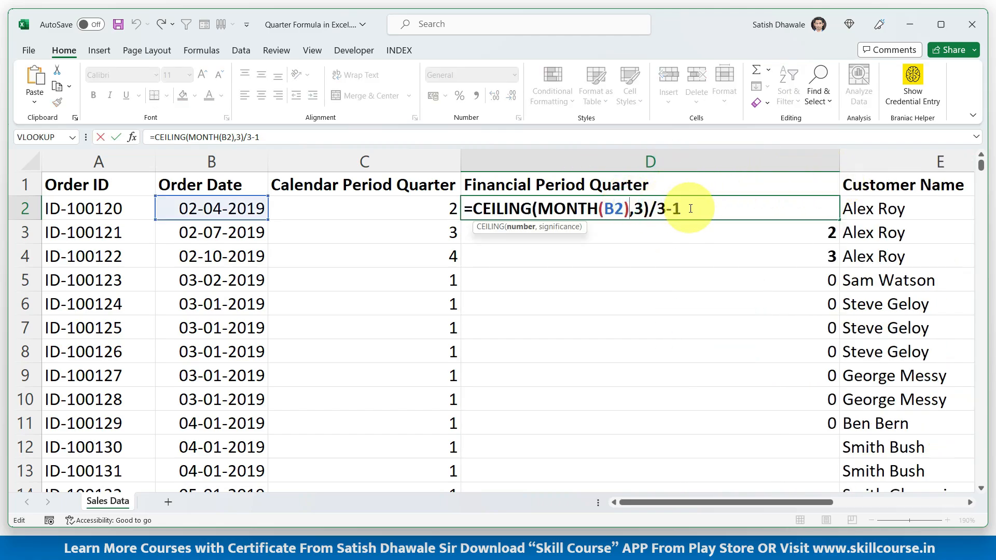
{"action": "left_click_drag", "start_coordinate": [690, 208], "coordinate": [477, 211]}
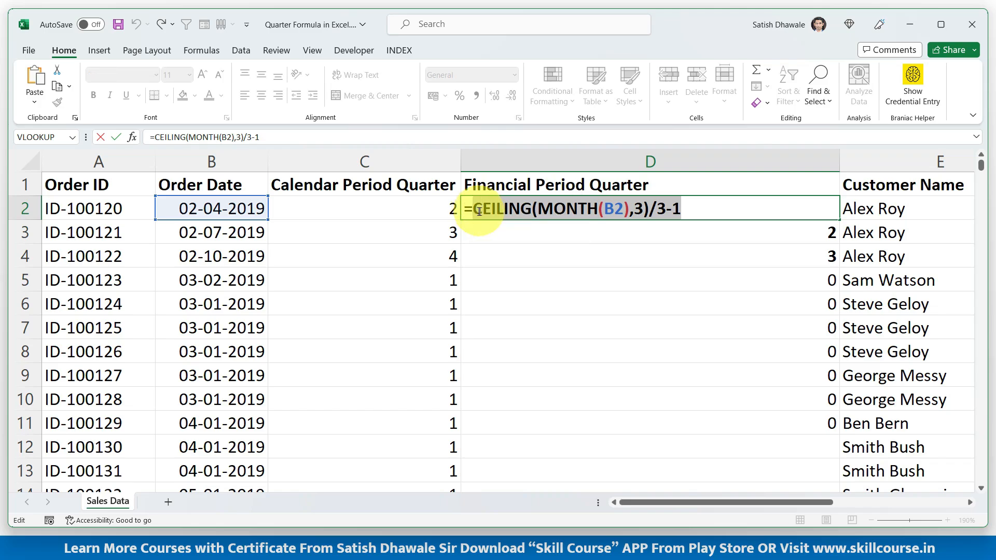
{"action": "left_click", "coordinate": [475, 210]}
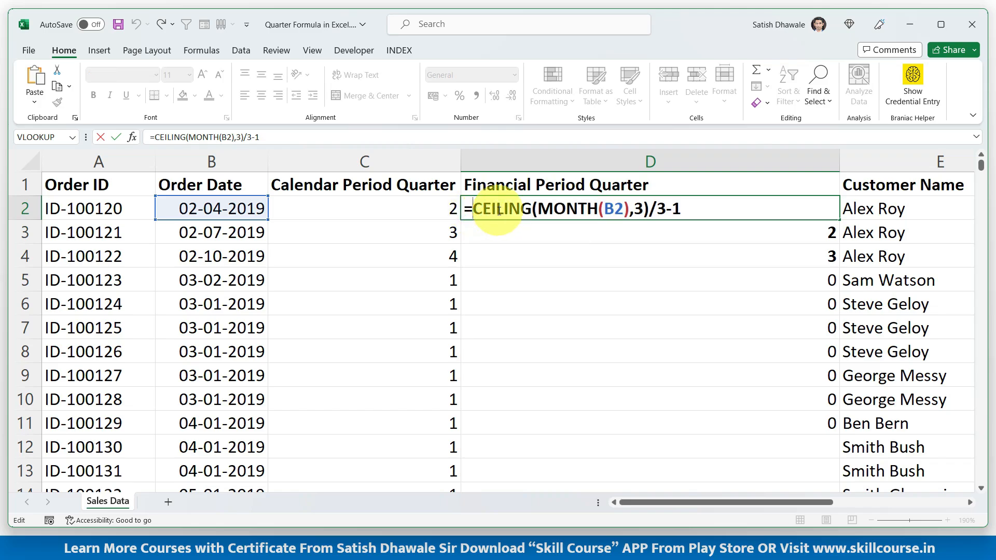
{"action": "type", "text": "I"}
{"action": "key", "text": "BackSpace"}
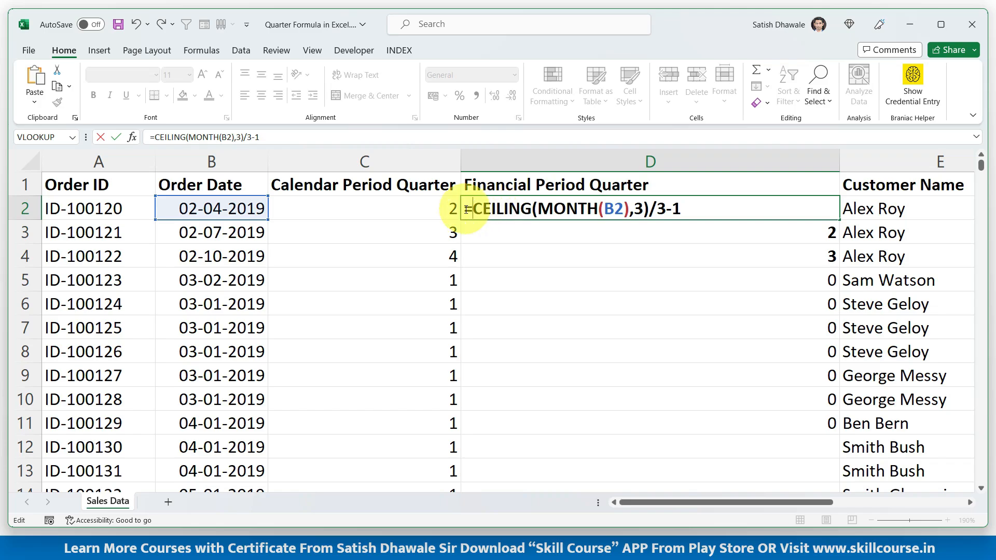
{"action": "left_click_drag", "start_coordinate": [473, 210], "coordinate": [697, 210]}
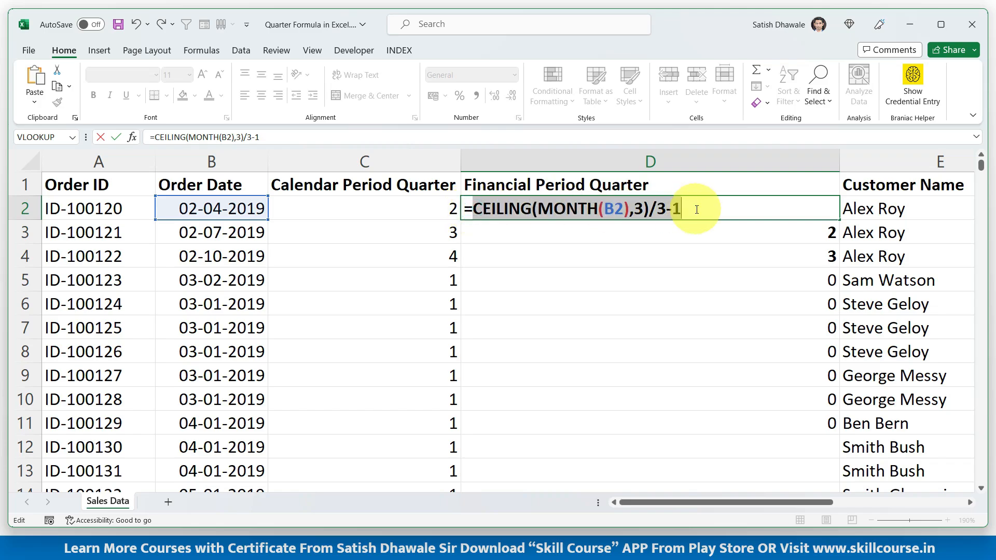
{"action": "left_click", "coordinate": [474, 210]}
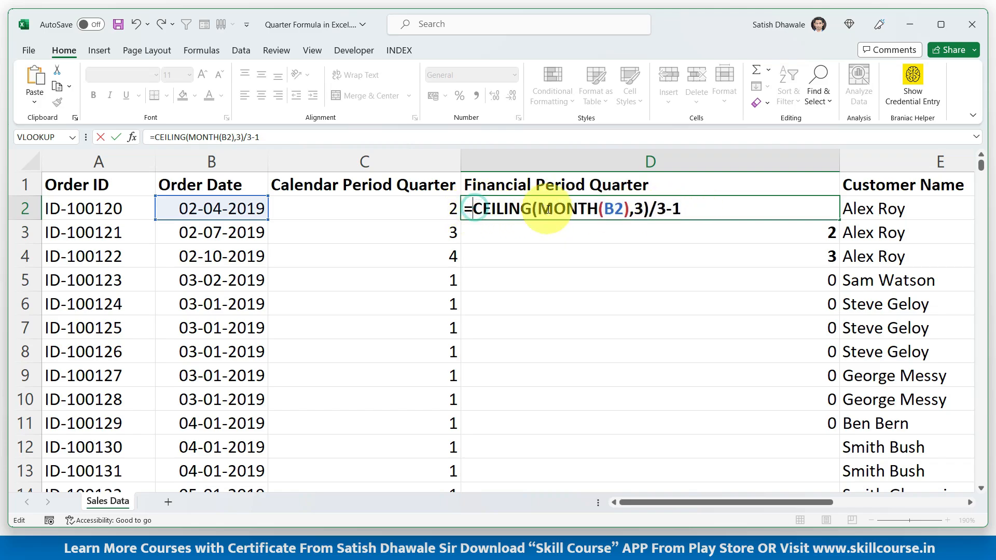
Insert IF( ahead of CEILING in D2's formula so the existing expression starts the logical test
{"action": "type", "text": "IF"}
{"action": "key", "text": "BackSpace"}
{"action": "key", "text": "BackSpace"}
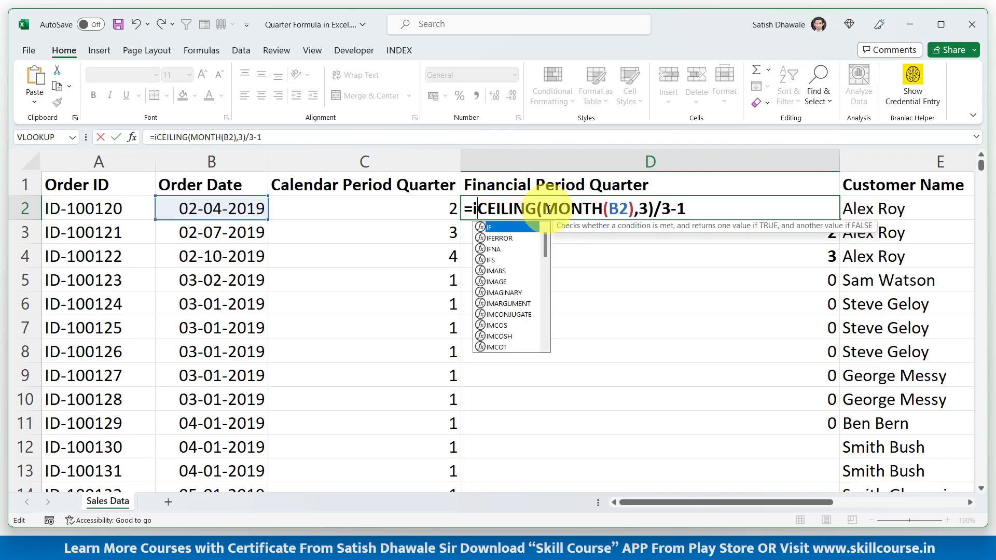
{"action": "type", "text": "IF"}
{"action": "key", "text": "Escape"}
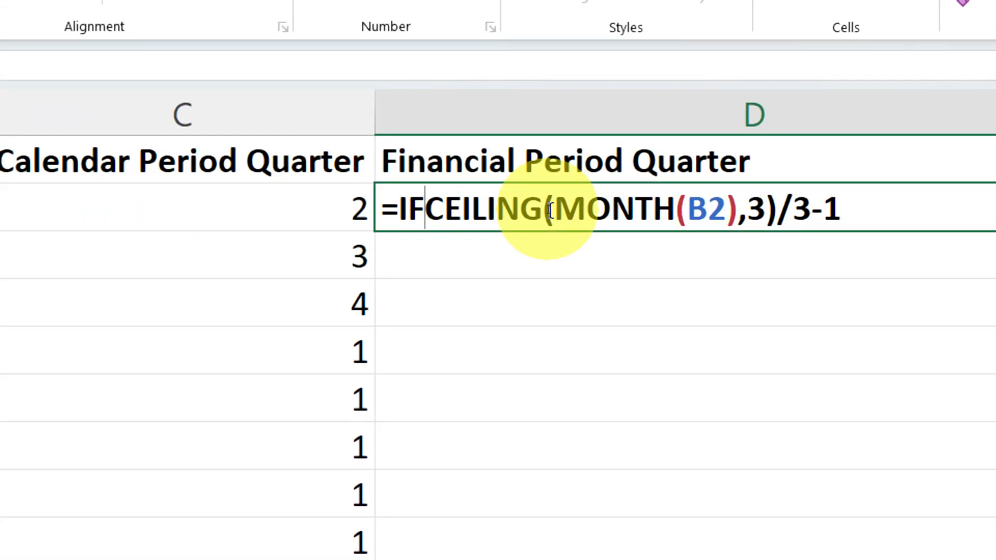
{"action": "type", "text": "("}
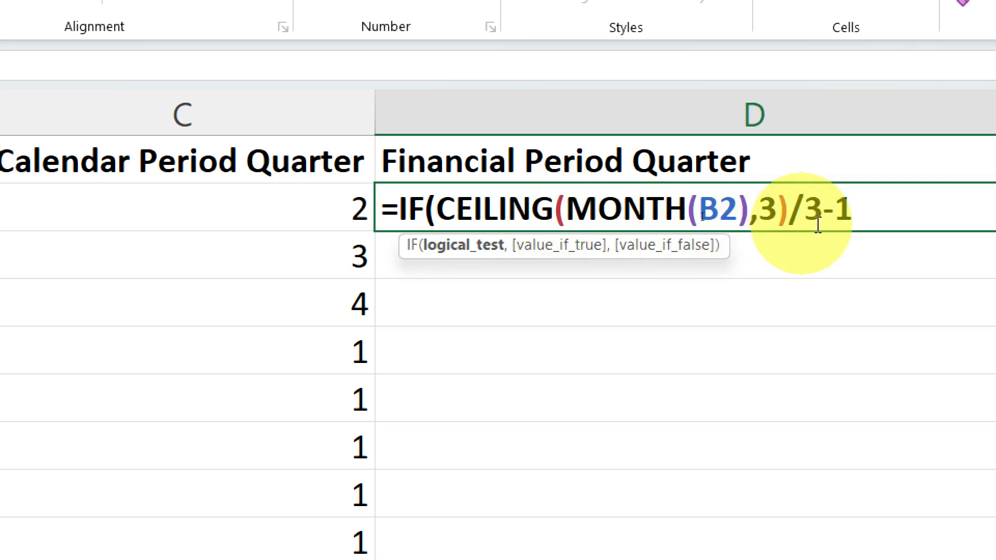
Complete the logical test in D2 by appending =0 after /3-1, followed by a comma
{"action": "left_click", "coordinate": [870, 217]}
{"action": "type", "text": "="}
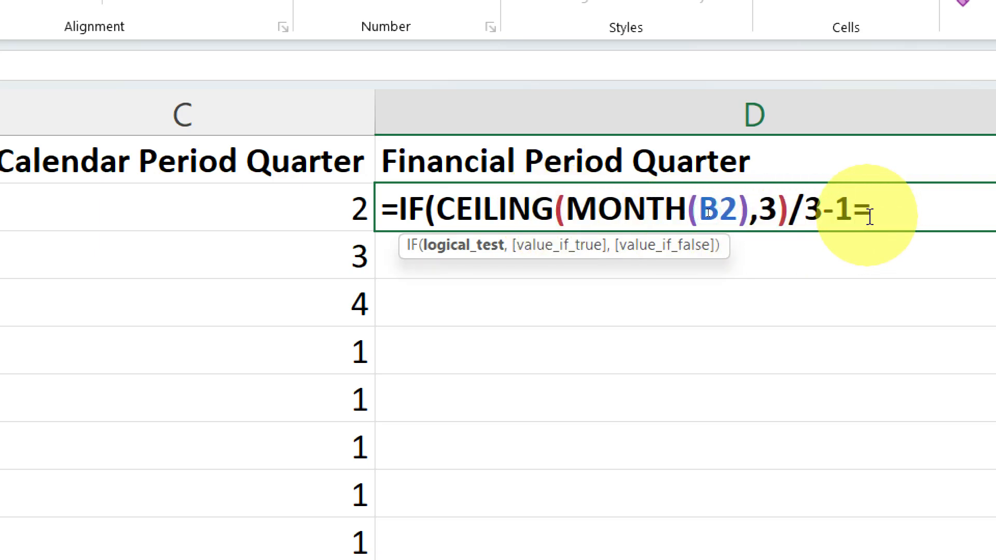
{"action": "type", "text": "00"}
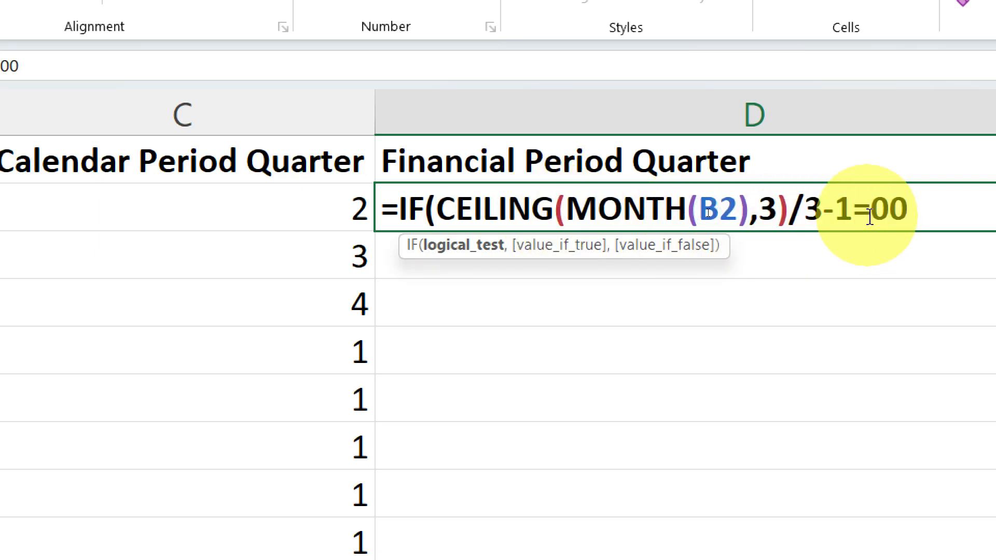
{"action": "key", "text": "BackSpace"}
{"action": "type", "text": ")"}
{"action": "key", "text": "BackSpace"}
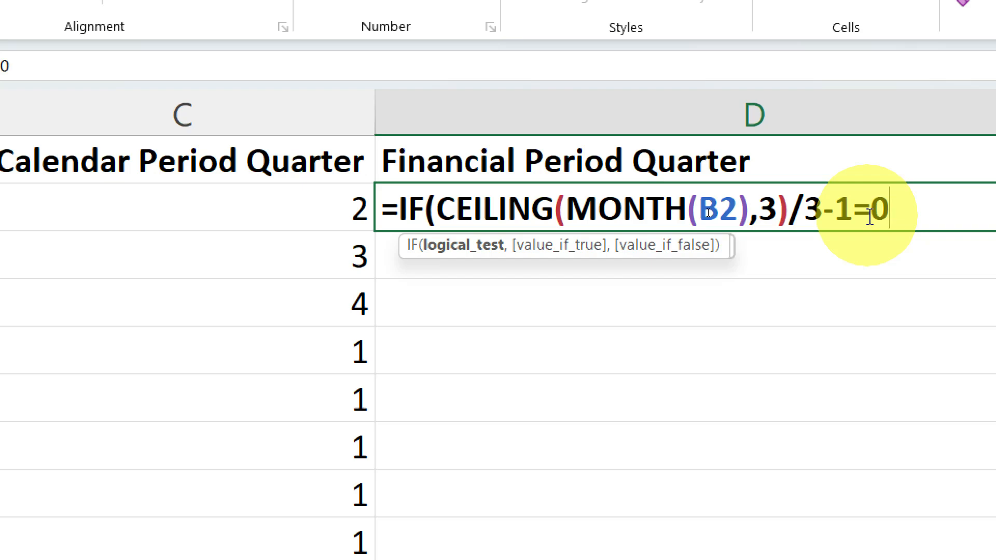
{"action": "type", "text": ","}
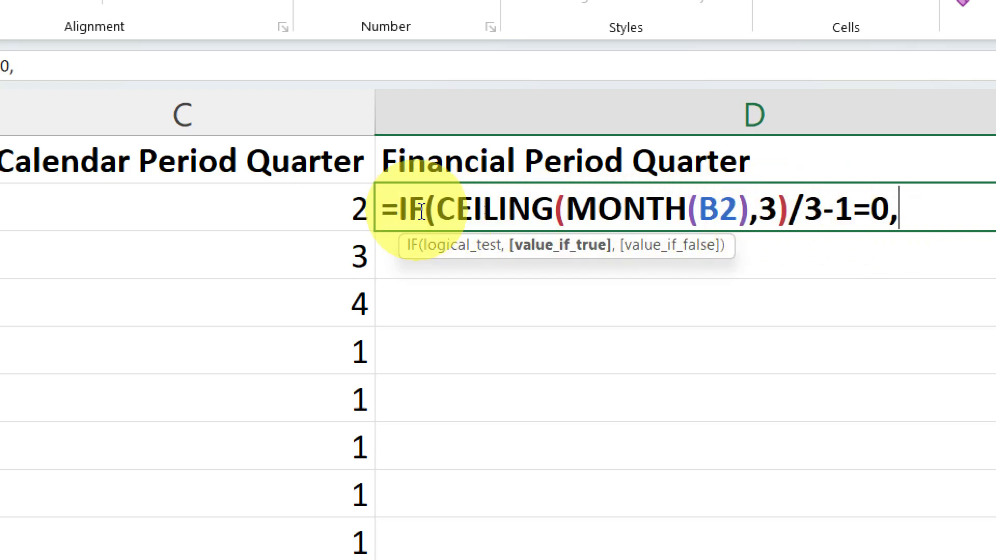
Enclose the test CEILING(MONTH(B2),3)/3-1=0 in its own parentheses inside D2's IF function
{"action": "left_click_drag", "start_coordinate": [439, 208], "coordinate": [884, 205]}
{"action": "left_click", "coordinate": [887, 206]}
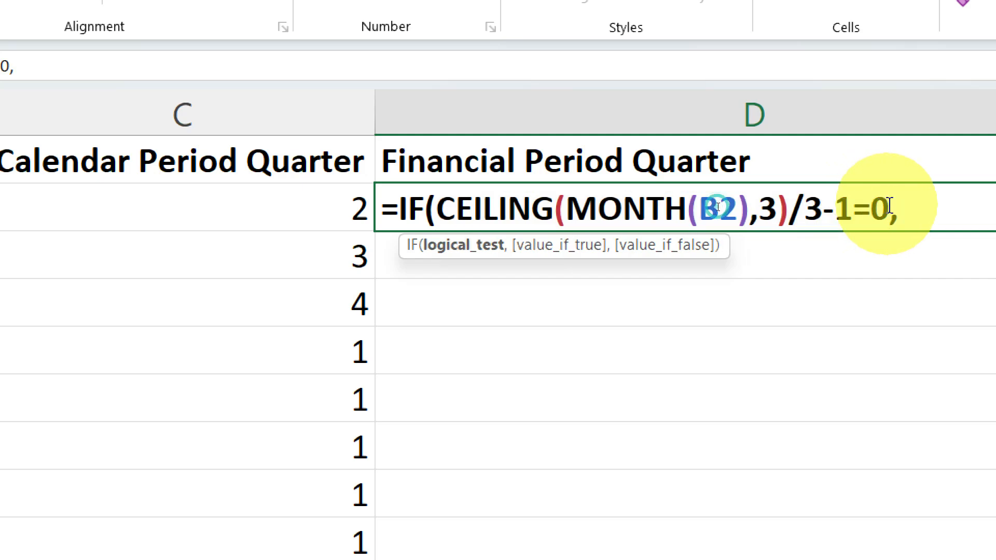
{"action": "type", "text": ")"}
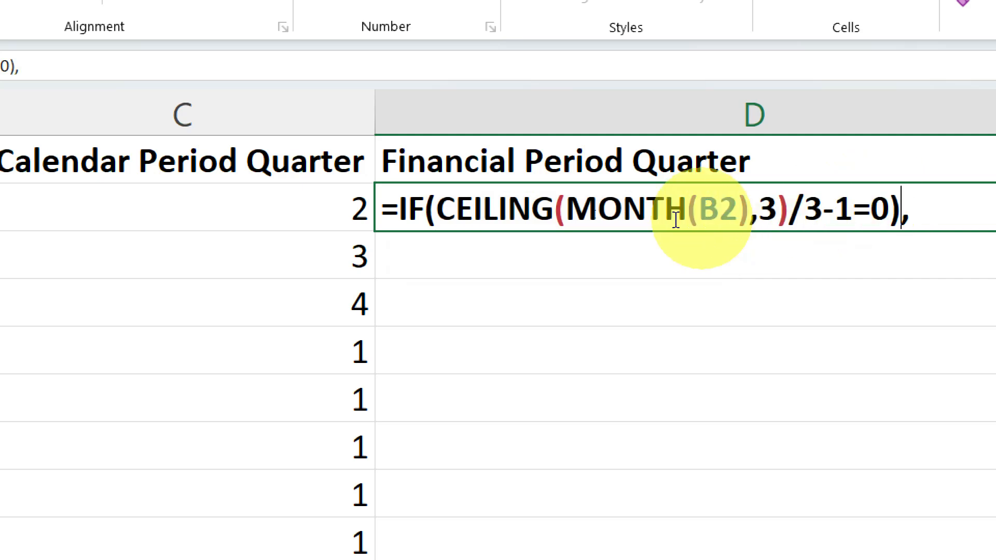
{"action": "left_click", "coordinate": [438, 208]}
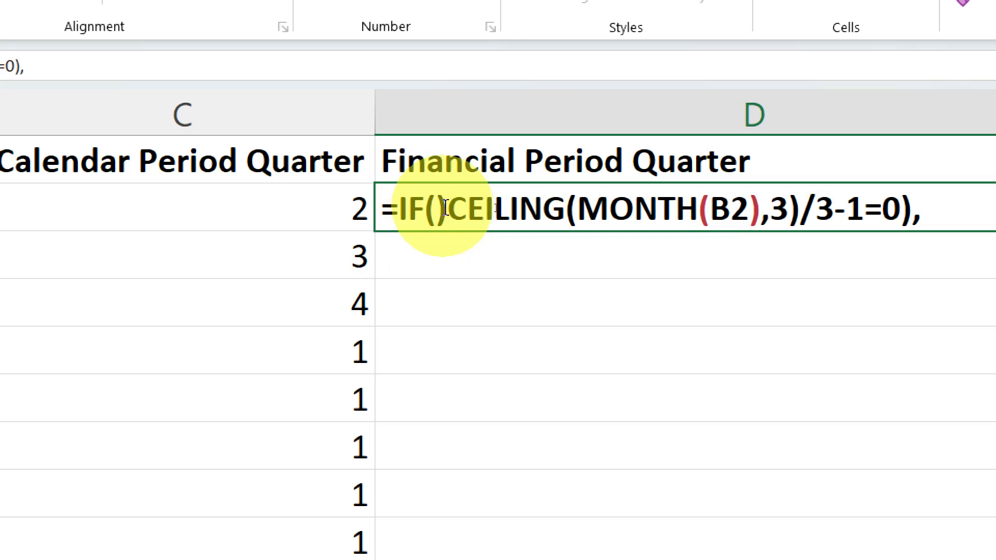
{"action": "key", "text": "BackSpace"}
{"action": "type", "text": "("}
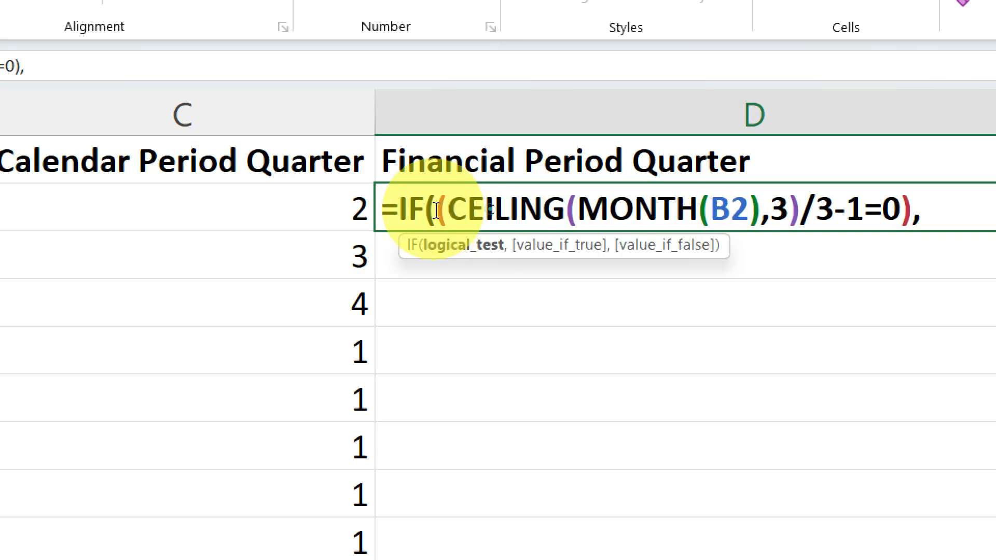
Evaluate the parenthesised logical test in D2, and enter 4 followed by a comma as the IF's value if true
{"action": "left_click_drag", "start_coordinate": [437, 209], "coordinate": [912, 240]}
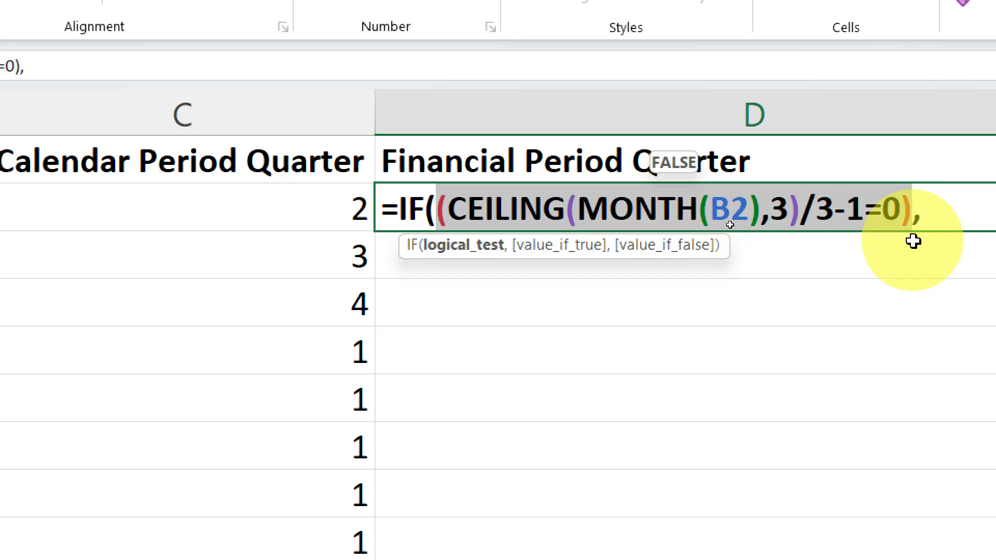
{"action": "left_click", "coordinate": [884, 210]}
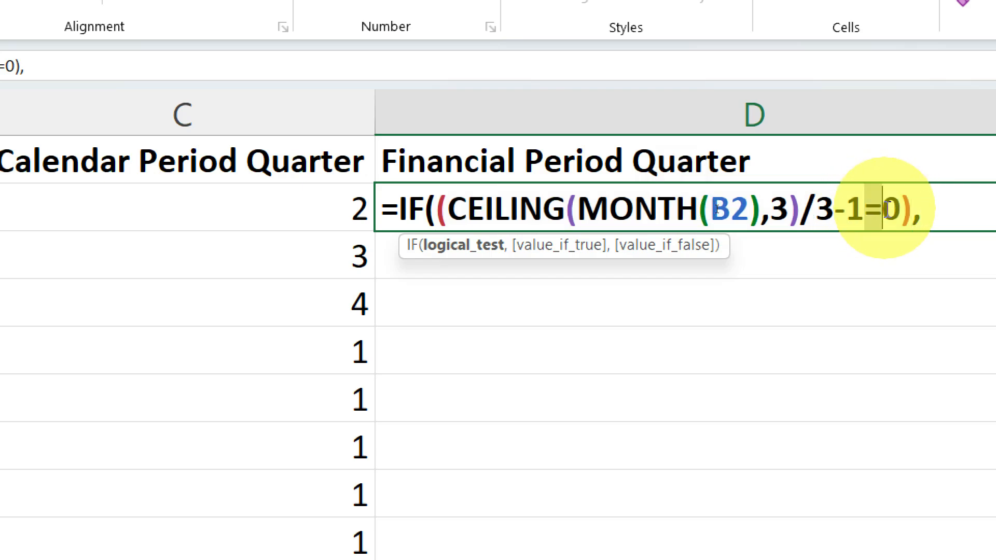
{"action": "left_click_drag", "start_coordinate": [886, 209], "coordinate": [906, 212]}
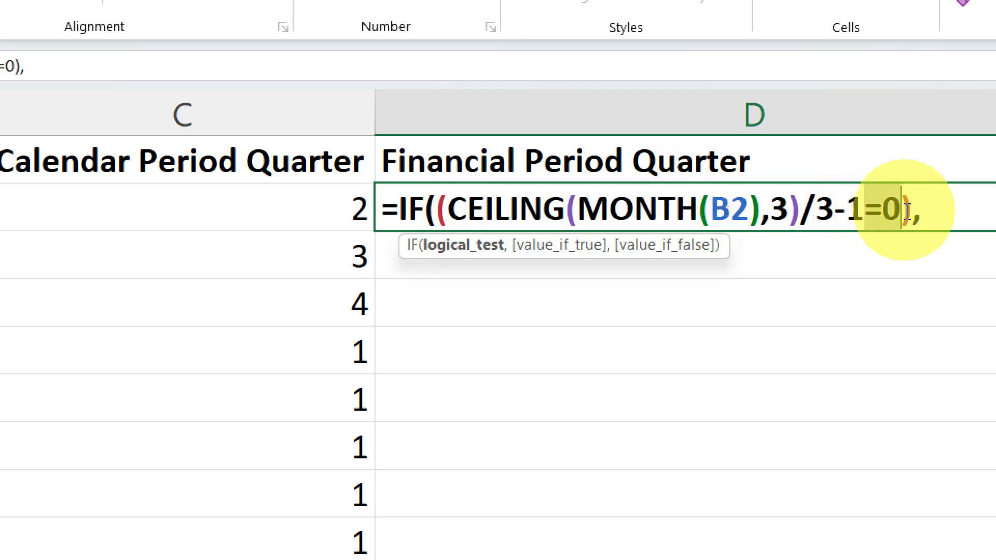
{"action": "left_click_drag", "start_coordinate": [447, 210], "coordinate": [885, 212]}
{"action": "left_click", "coordinate": [890, 210]}
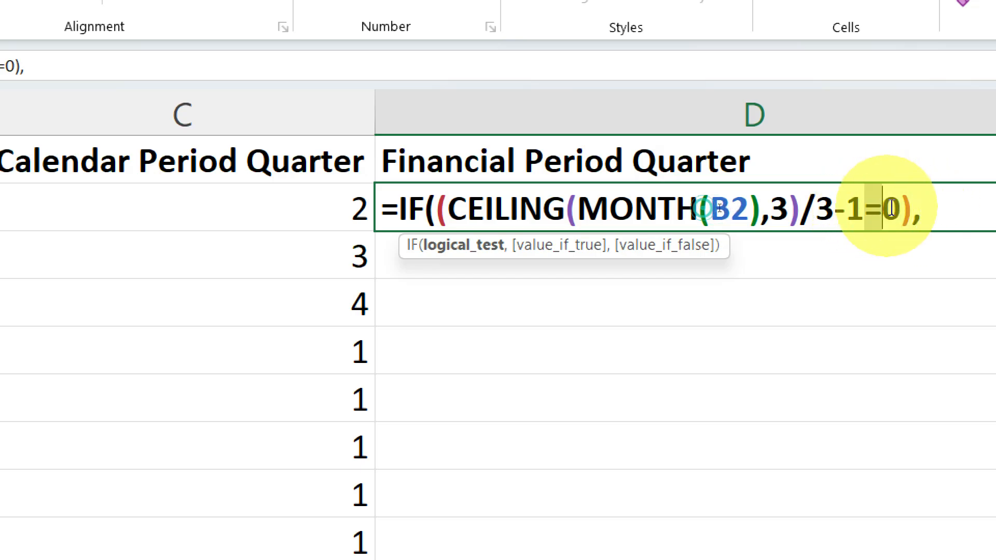
{"action": "left_click", "coordinate": [940, 214]}
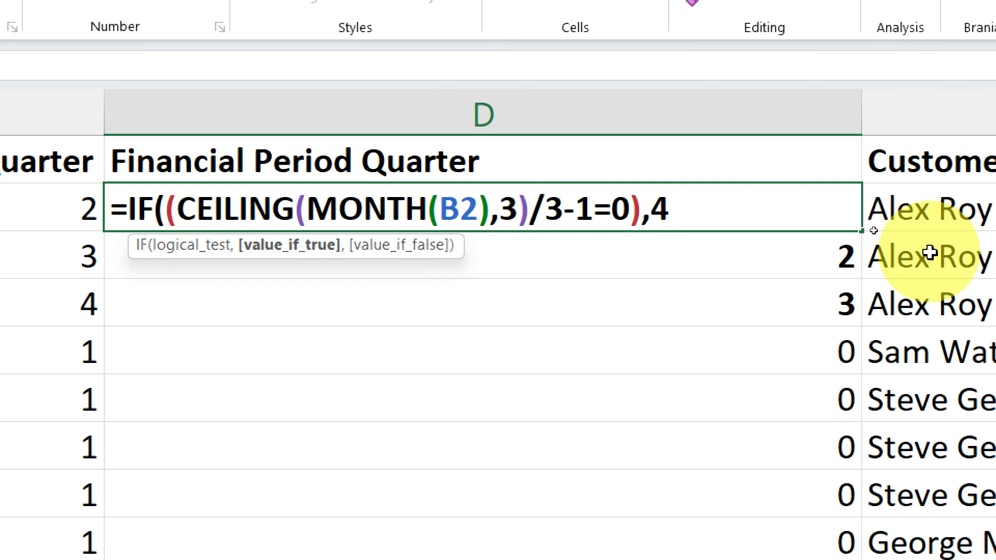
{"action": "type", "text": "4,"}
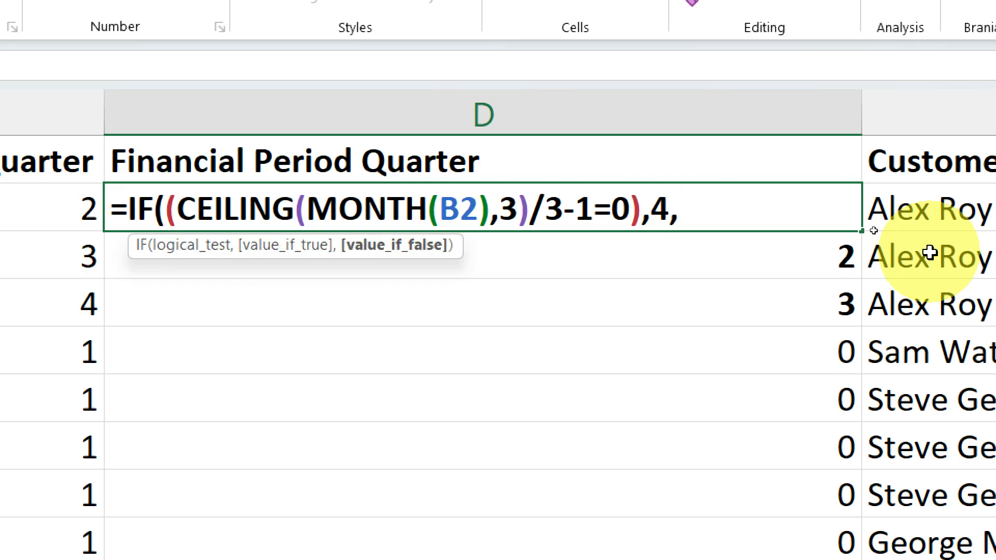
Copy CEILING(MONTH(B2),3)/3-1 from the logical test and reuse it as the IF's value if false
{"action": "left_click_drag", "start_coordinate": [178, 208], "coordinate": [561, 212]}
{"action": "key", "text": "ctrl+c"}
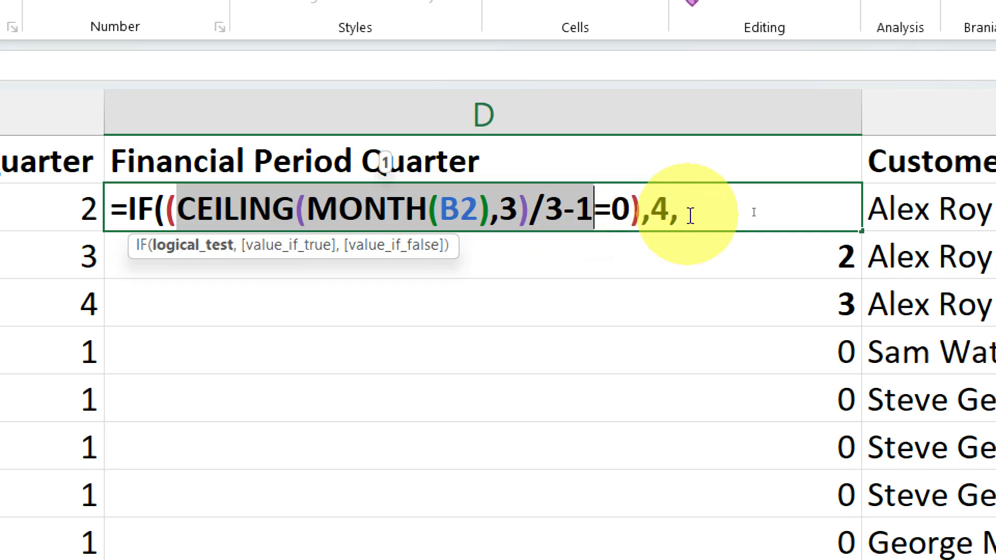
{"action": "left_click", "coordinate": [690, 213]}
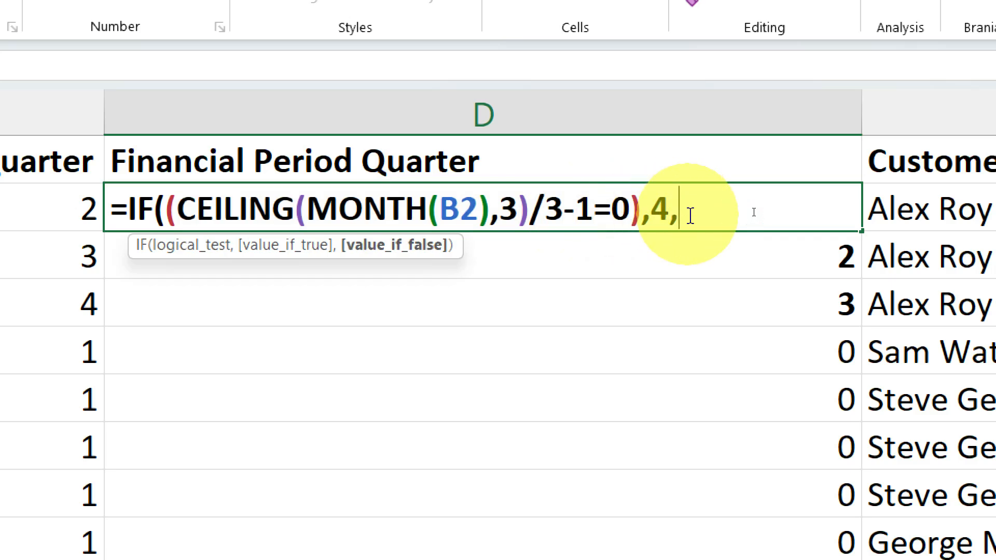
{"action": "key", "text": "ctrl+v"}
{"action": "type", "text": "-1"}
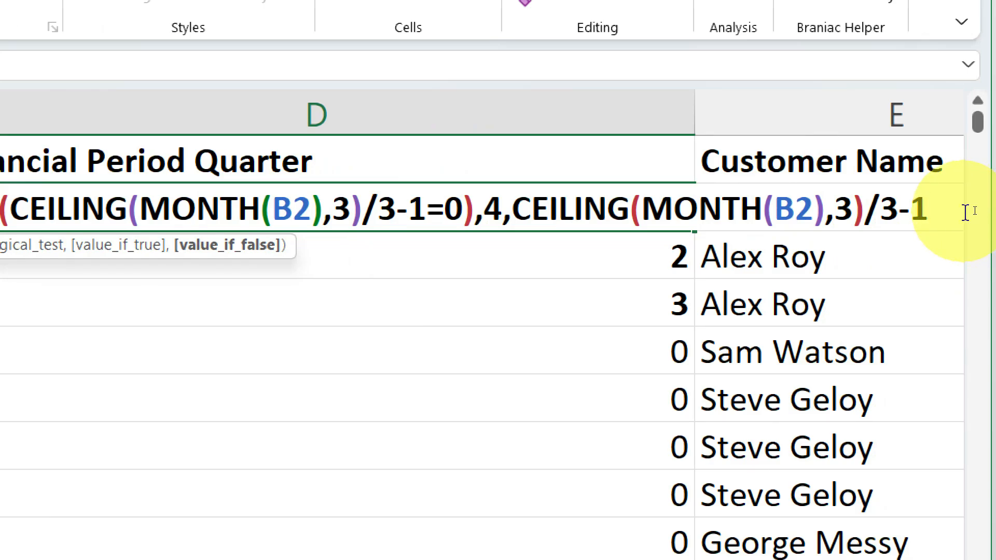
Check the value-if-false expression in D2, and commit the formula, accepting the correction that adds the missing closing parenthesis
{"action": "double_click", "coordinate": [494, 207]}
{"action": "left_click_drag", "start_coordinate": [511, 208], "coordinate": [930, 205]}
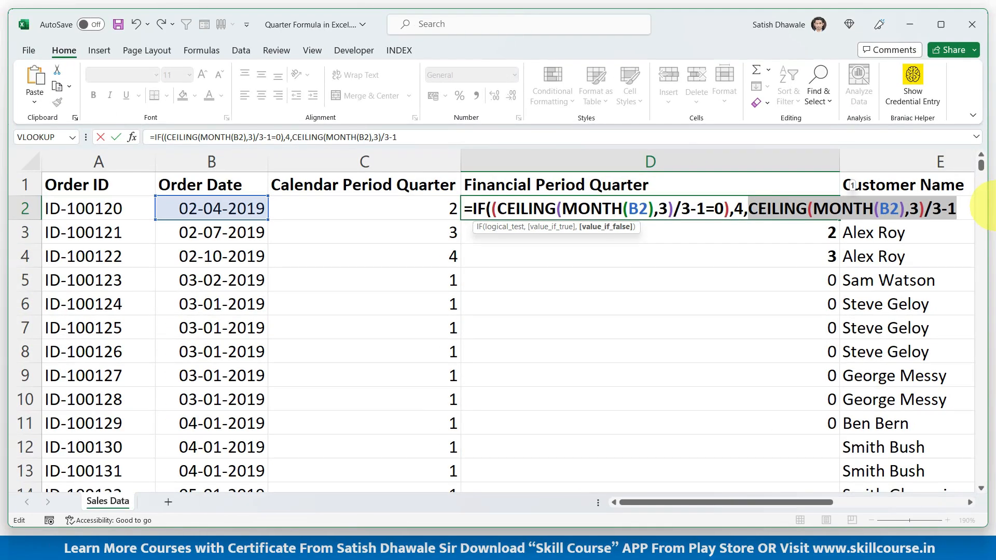
{"action": "key", "text": "Return"}
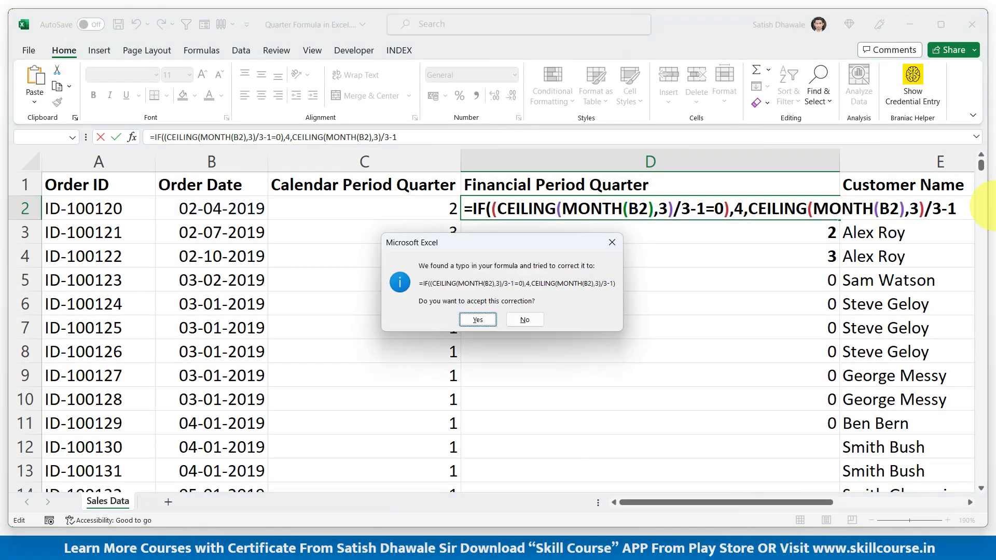
{"action": "key", "text": "Return"}
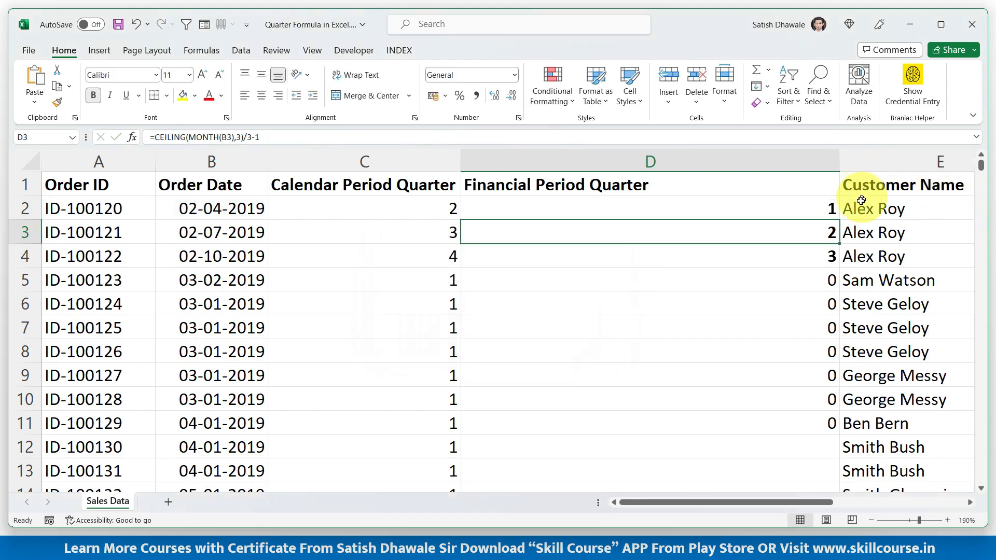
Fill D2's IF formula down the entire Financial Period Quarter column, clearing the partial fill in D3:D11 first
{"action": "left_click", "coordinate": [829, 209]}
{"action": "double_click", "coordinate": [839, 220]}
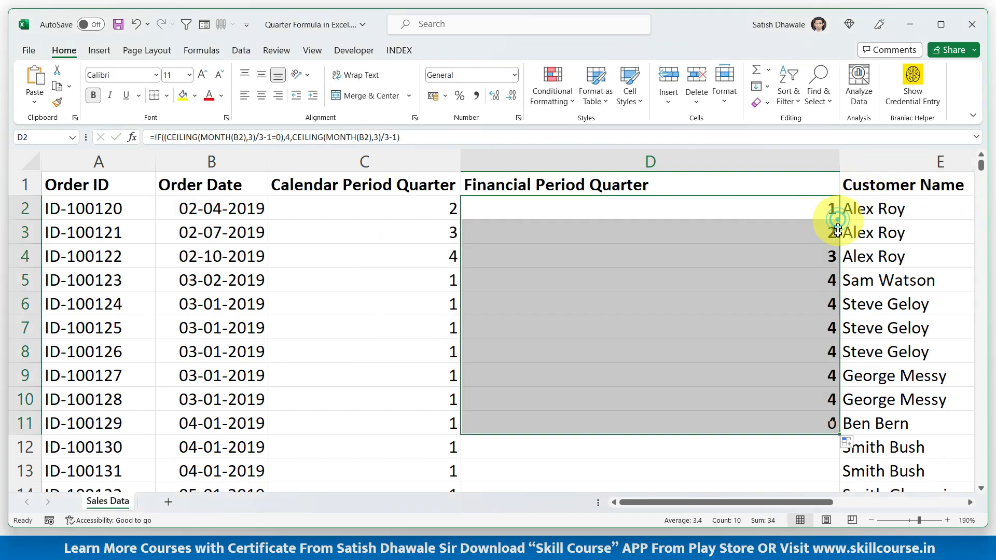
{"action": "left_click_drag", "start_coordinate": [839, 435], "coordinate": [816, 211]}
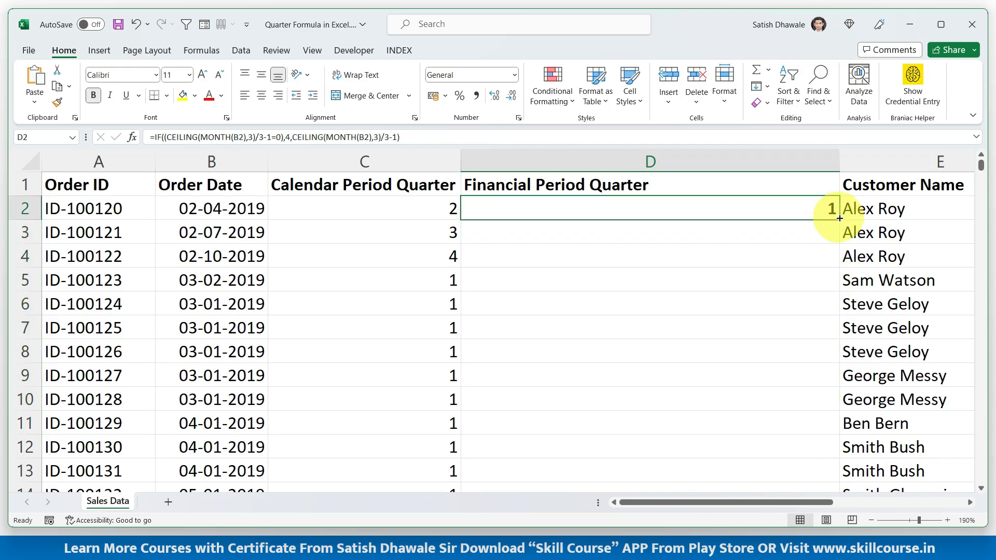
{"action": "double_click", "coordinate": [840, 219]}
Check the filled financial quarters against the order dates in rows 5 and 6
{"action": "scroll", "coordinate": [777, 305], "scroll_direction": "down", "scroll_amount": 1}
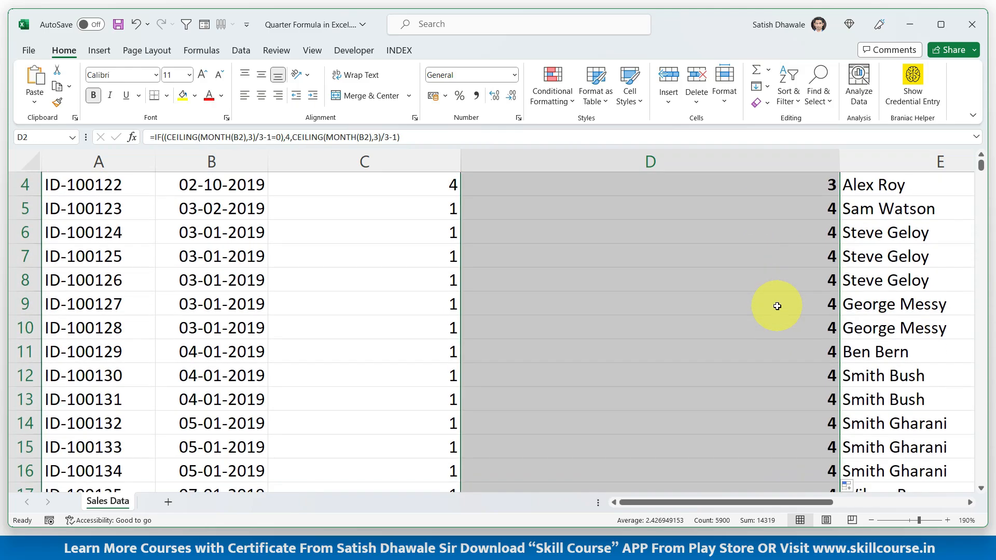
{"action": "scroll", "coordinate": [777, 306], "scroll_direction": "up", "scroll_amount": 1}
{"action": "left_click", "coordinate": [781, 286]}
{"action": "left_click", "coordinate": [246, 283]}
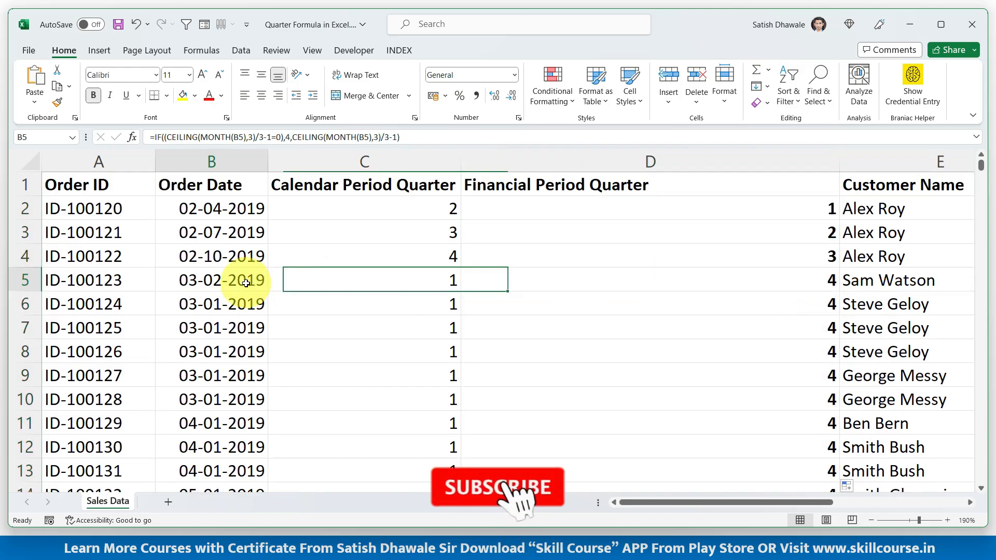
{"action": "left_click", "coordinate": [243, 303]}
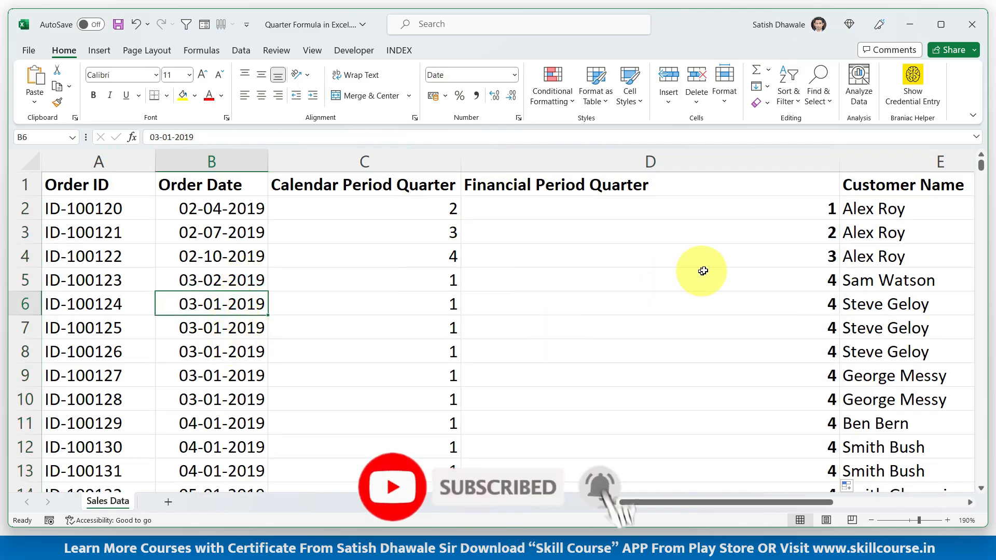
Review the arguments of the finished IF formula in D2 and leave it unedited
{"action": "double_click", "coordinate": [716, 209]}
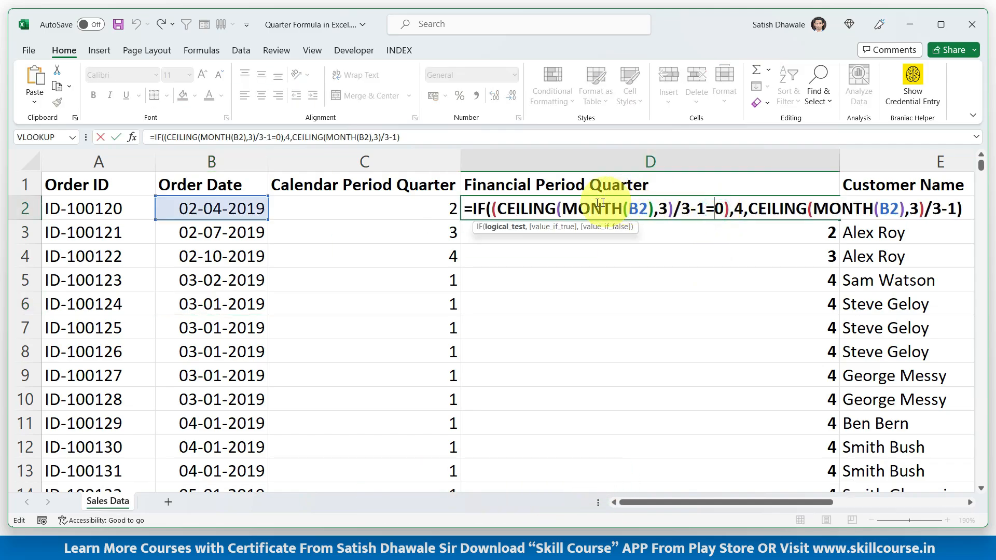
{"action": "key", "text": "Escape"}
{"action": "double_click", "coordinate": [519, 205]}
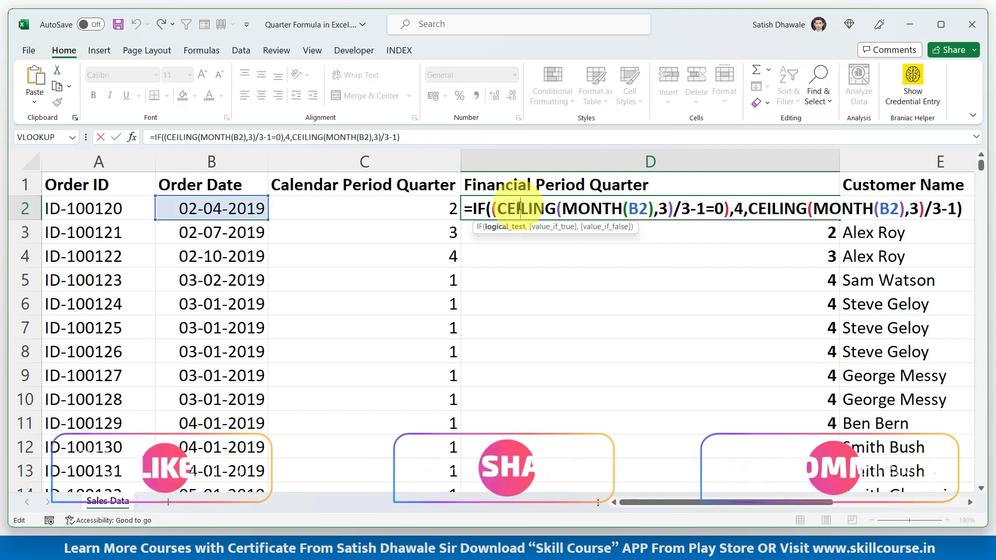
{"action": "key", "text": "Escape"}
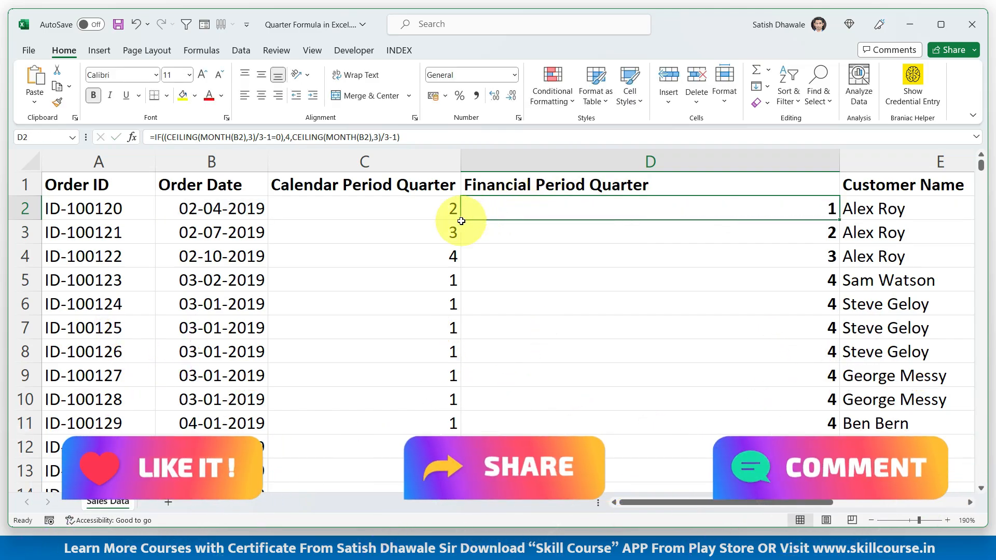